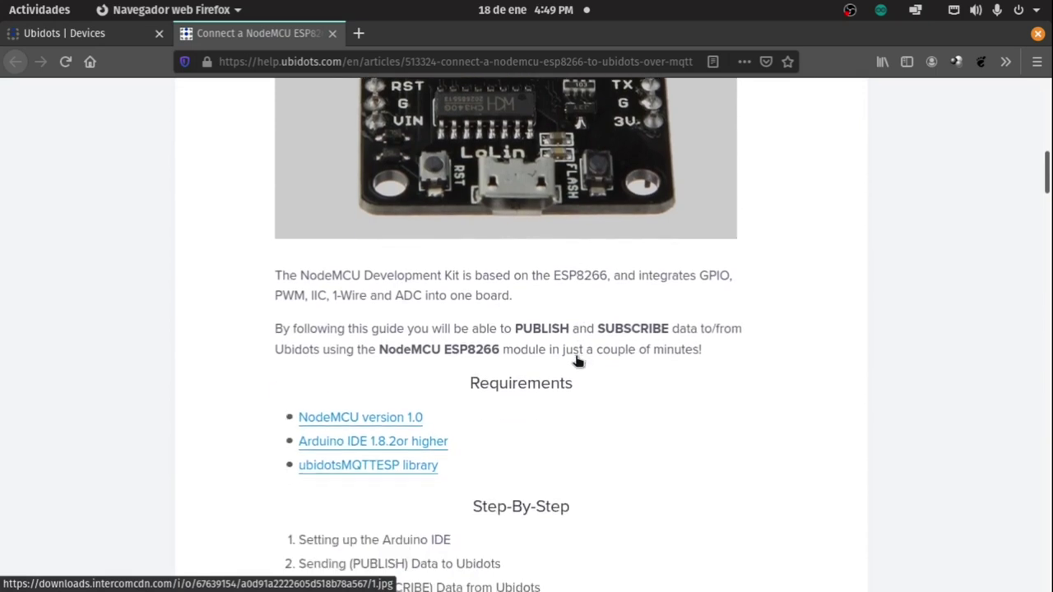
# - Open the UbidotsMQTTESP8266 library's GitHub repository from the Ubidots guide and look over its file list and README setup notes
pyautogui.scroll(-4, 575, 355)
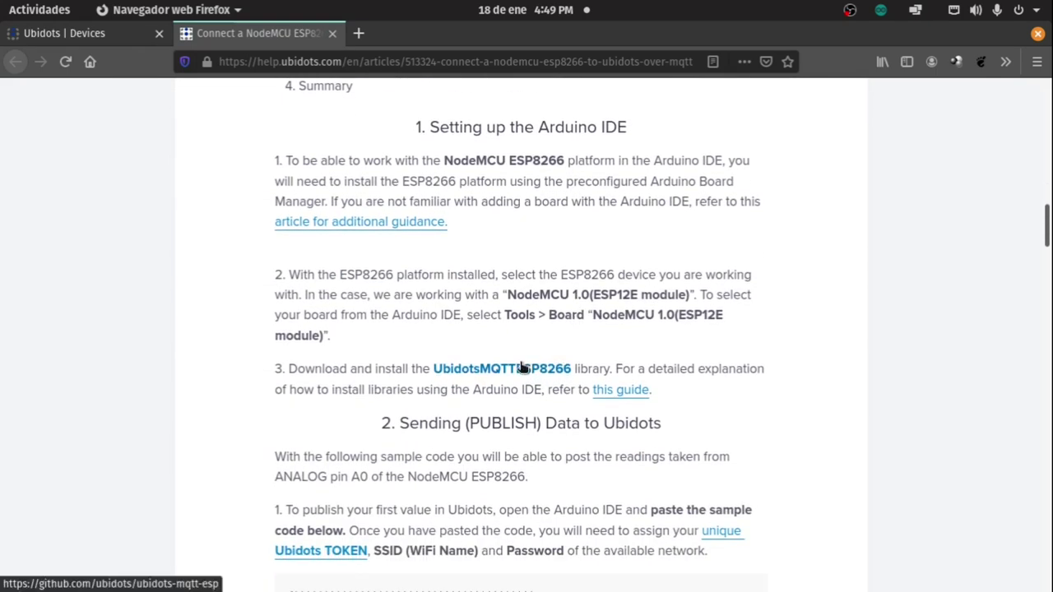
pyautogui.click(522, 368)
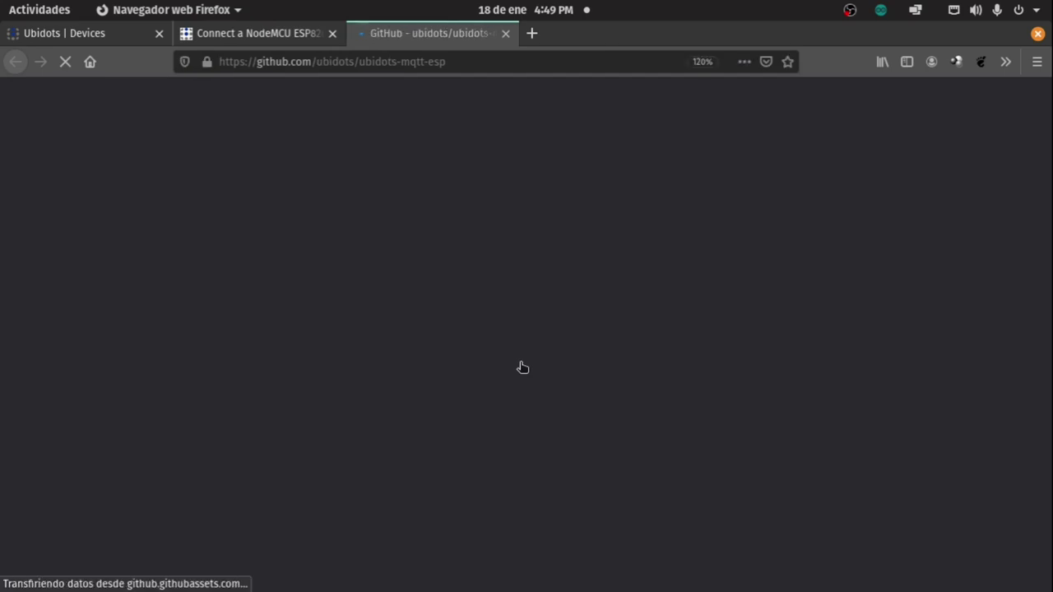
pyautogui.scroll(-7, 520, 368)
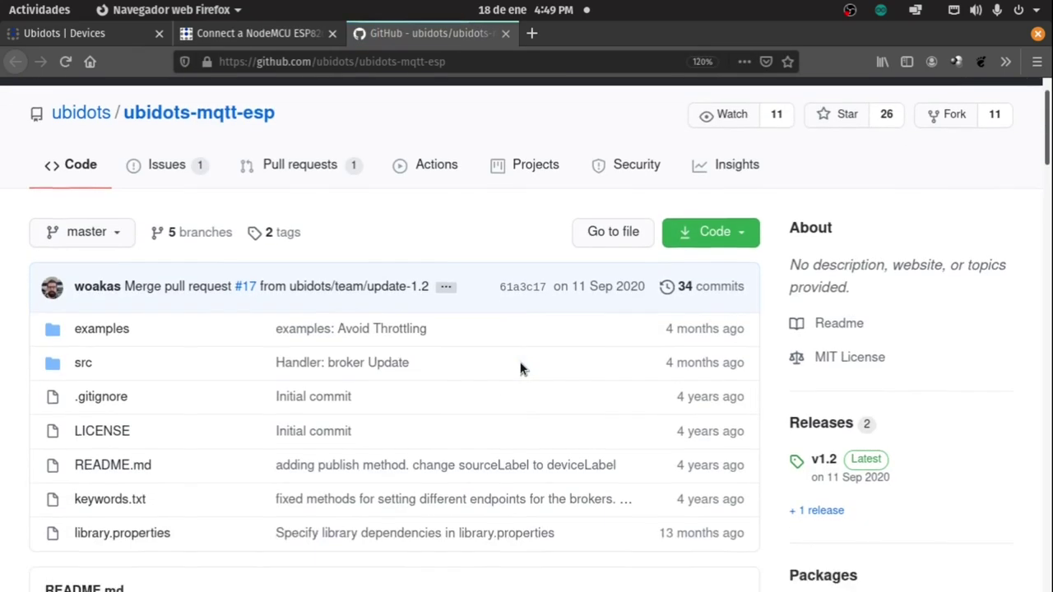
pyautogui.scroll(-5, 520, 368)
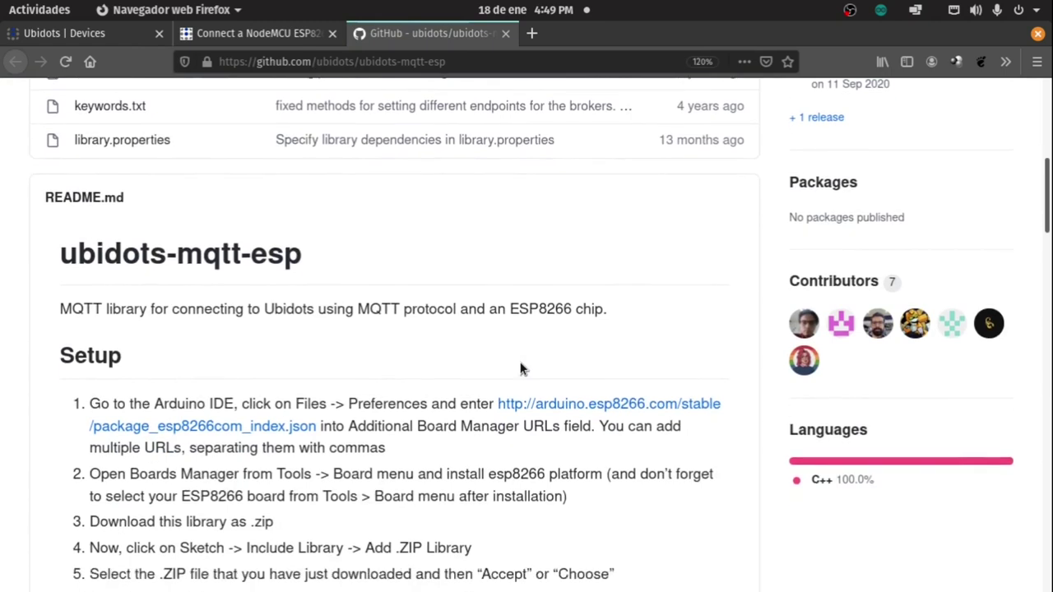
pyautogui.scroll(9, 519, 369)
pyautogui.scroll(1, 520, 368)
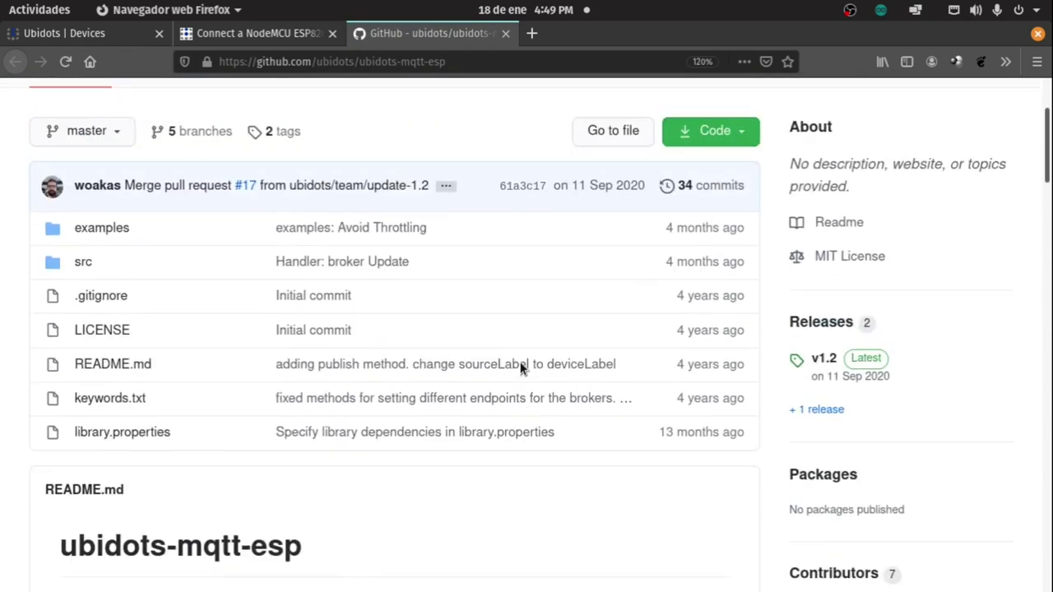
pyautogui.scroll(1, 463, 345)
# - Open UbidotsESPMQTT.h in the repository's src folder and highlight the definitions from MQTT_PORT to DEFAULT_DEVICE_LABEL
pyautogui.click(83, 318)
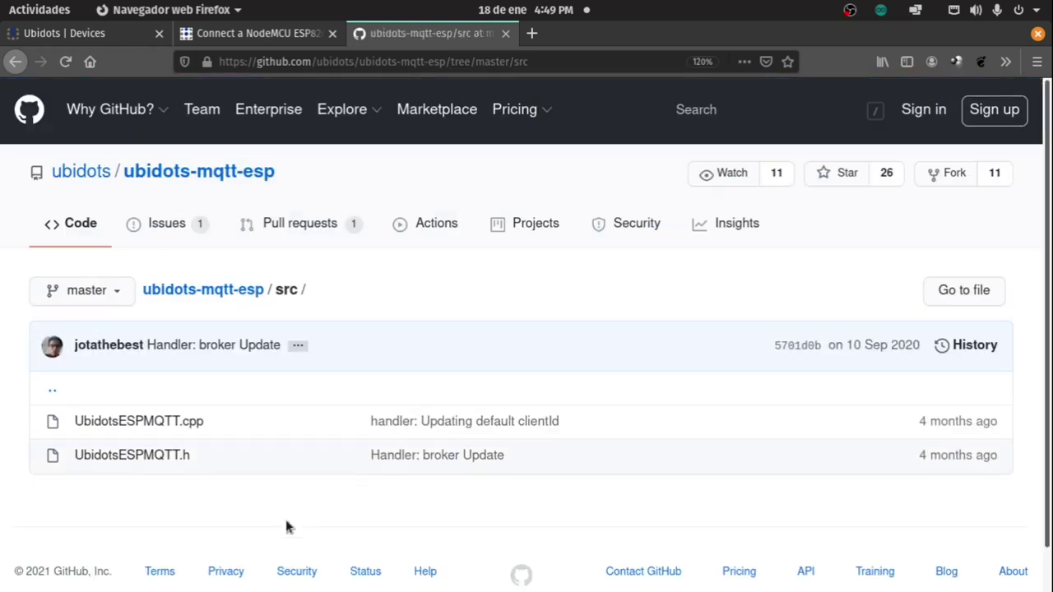
pyautogui.click(151, 456)
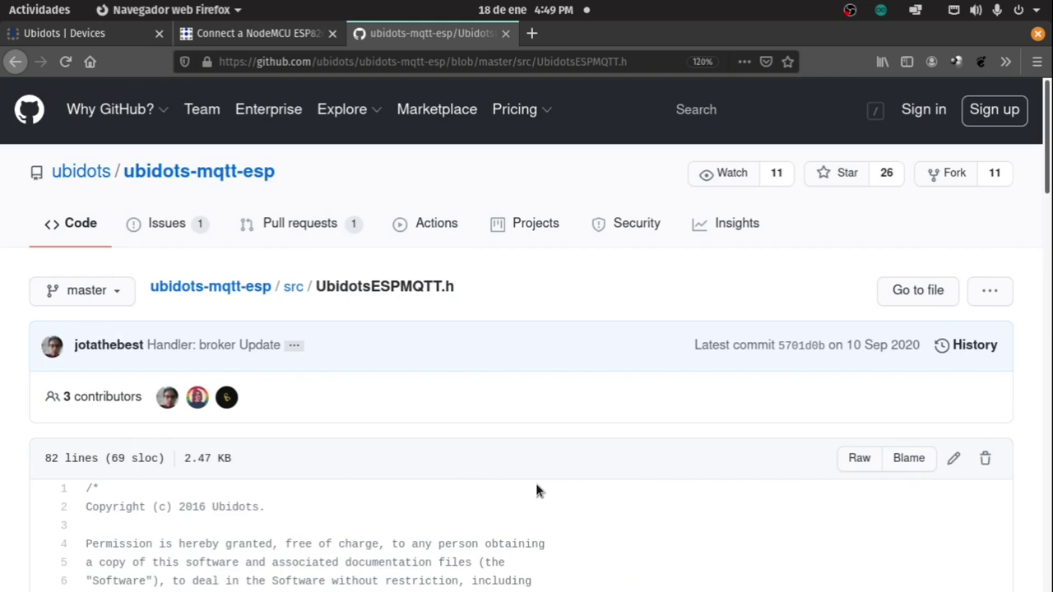
pyautogui.scroll(-5, 534, 494)
pyautogui.scroll(-8, 536, 491)
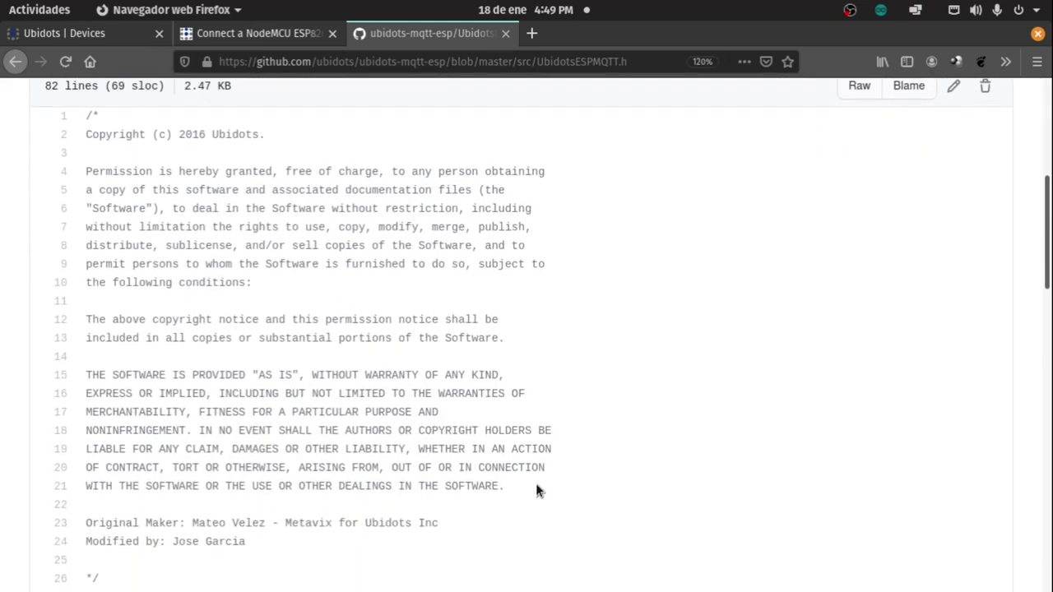
pyautogui.scroll(-3, 537, 491)
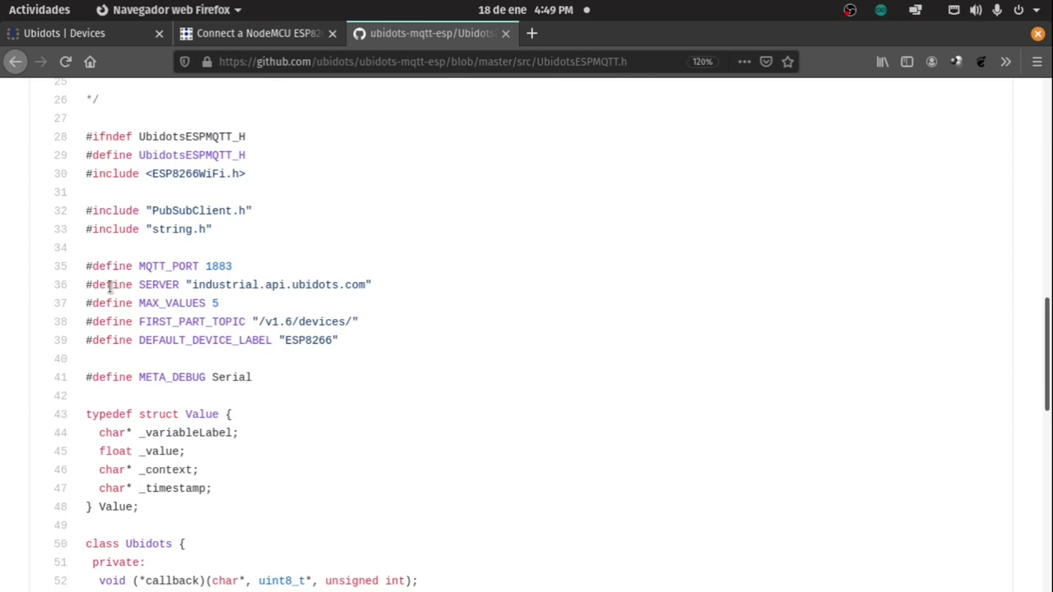
pyautogui.moveTo(85, 265); pyautogui.dragTo(368, 353)
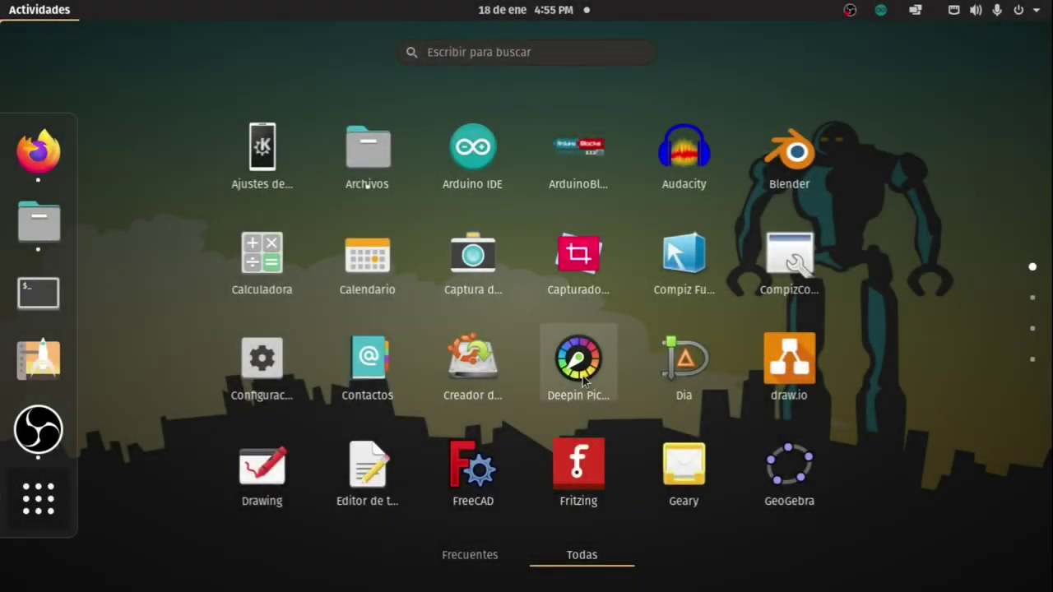
# - Launch MQTT.fx and open the connection settings of the Prueba Node MCU profile
pyautogui.scroll(-1, 555, 395)
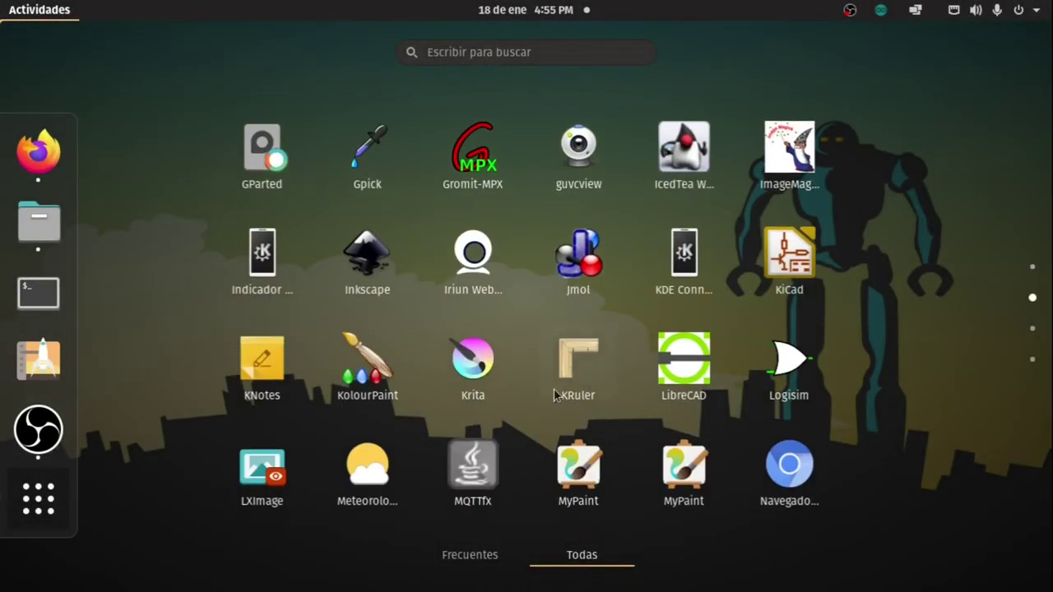
pyautogui.click(494, 454)
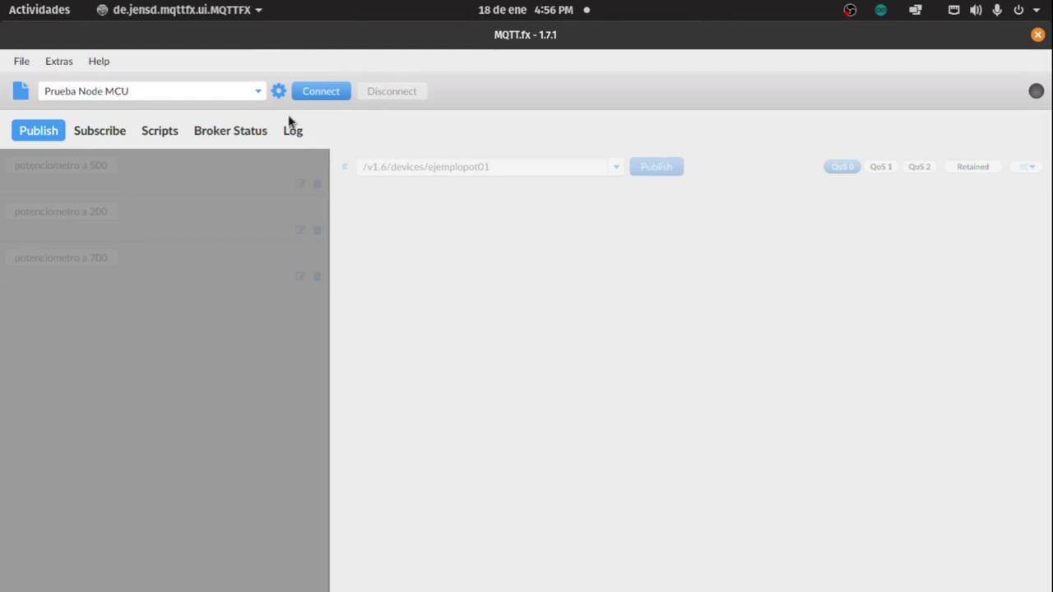
pyautogui.click(254, 92)
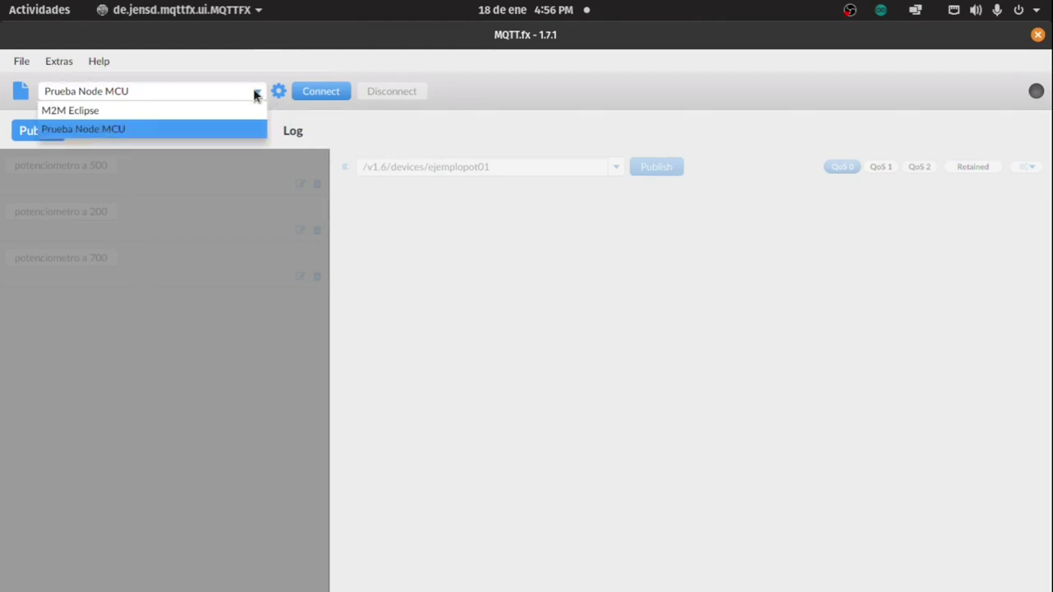
pyautogui.click(196, 93)
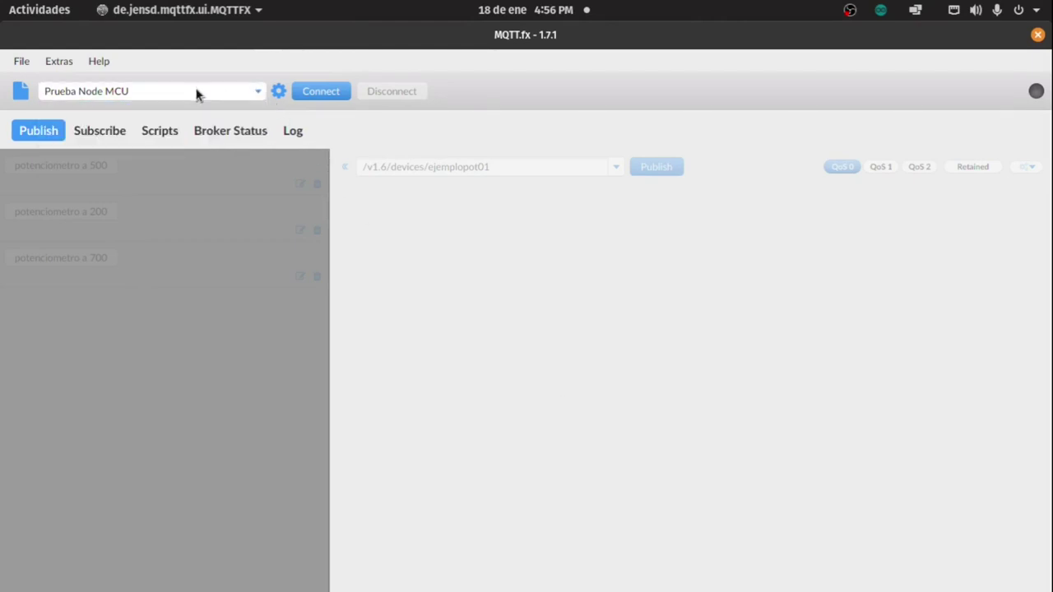
pyautogui.click(278, 92)
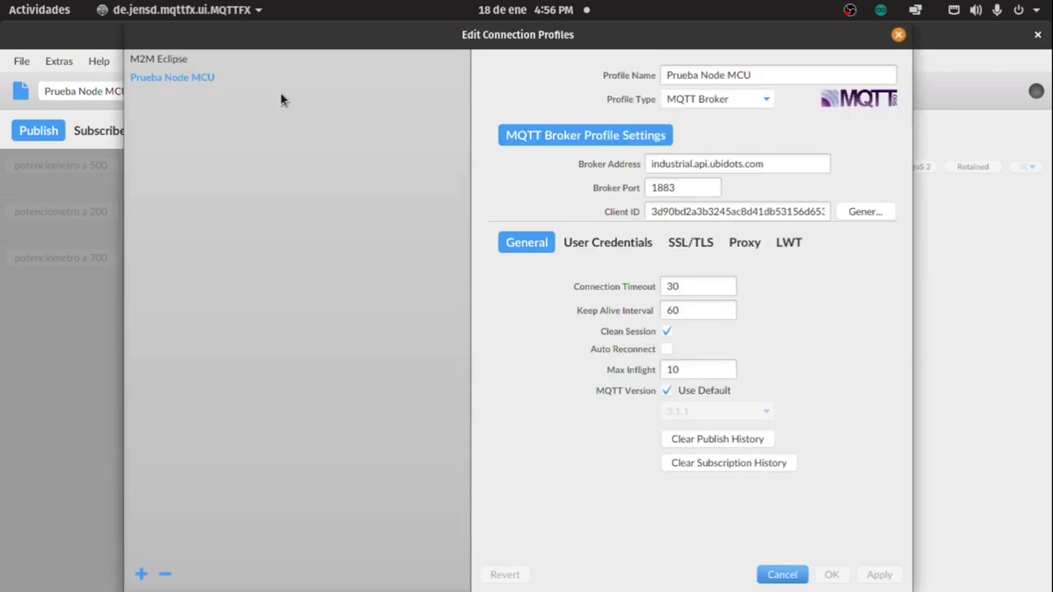
# - Rename the connection profile as Prueba MQTTFX and choose MQTT Broker as its profile type
pyautogui.moveTo(750, 75); pyautogui.dragTo(665, 76)
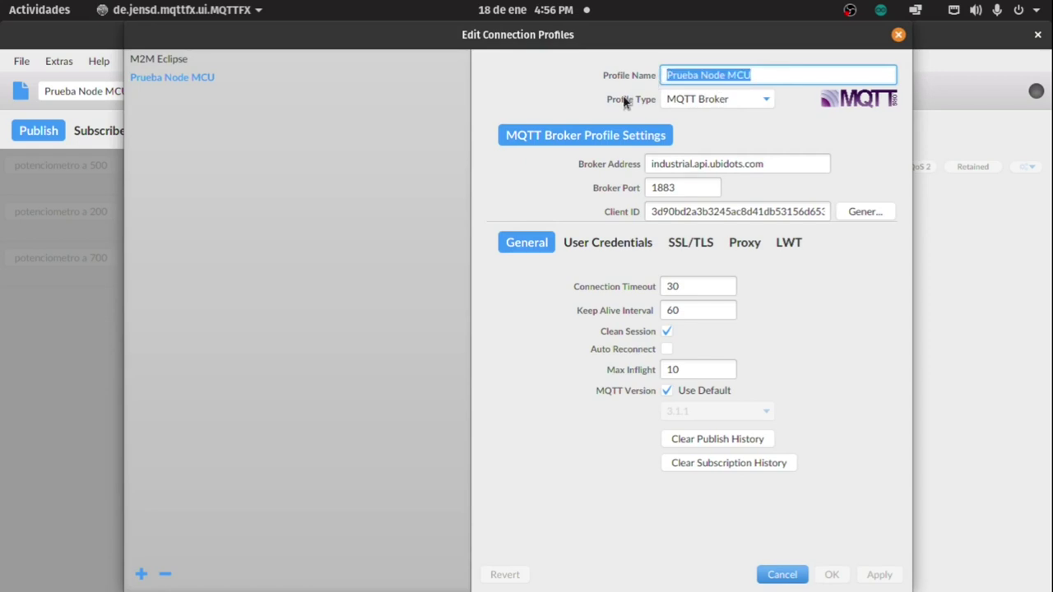
pyautogui.write('Prueba MQTTFX')
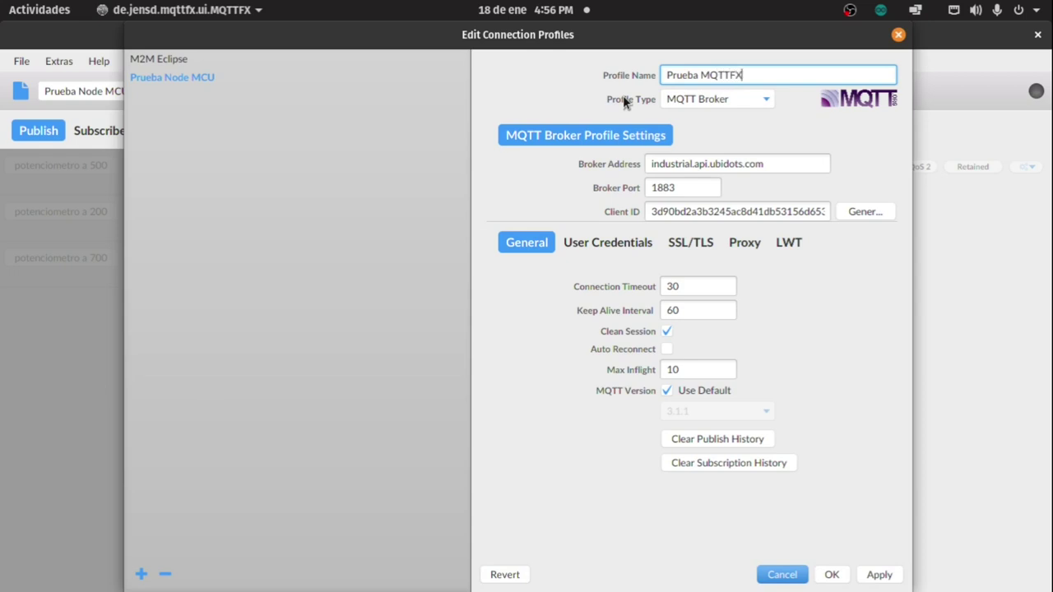
pyautogui.click(689, 100)
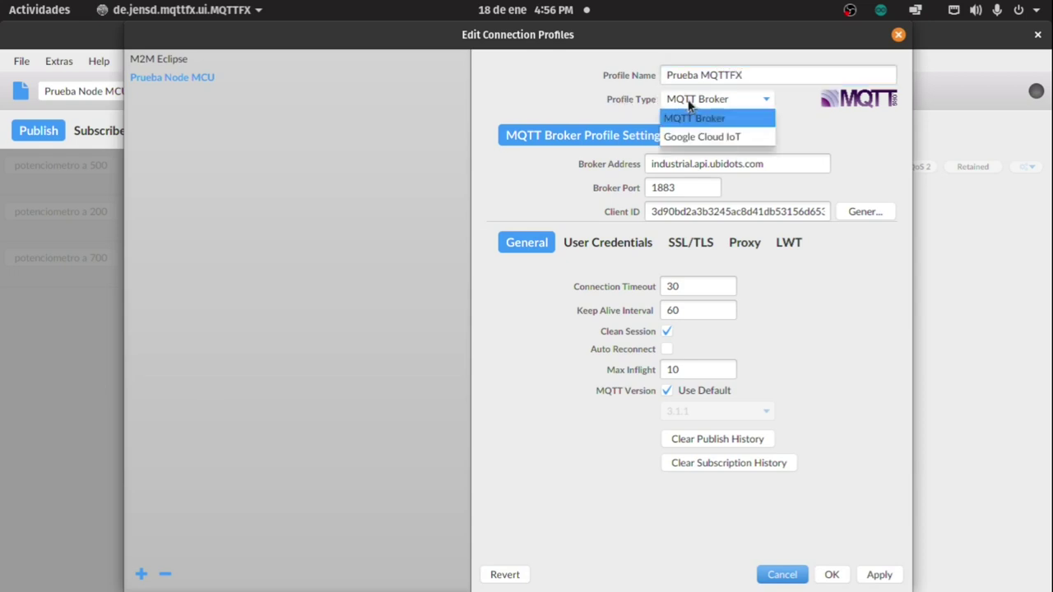
pyautogui.click(700, 118)
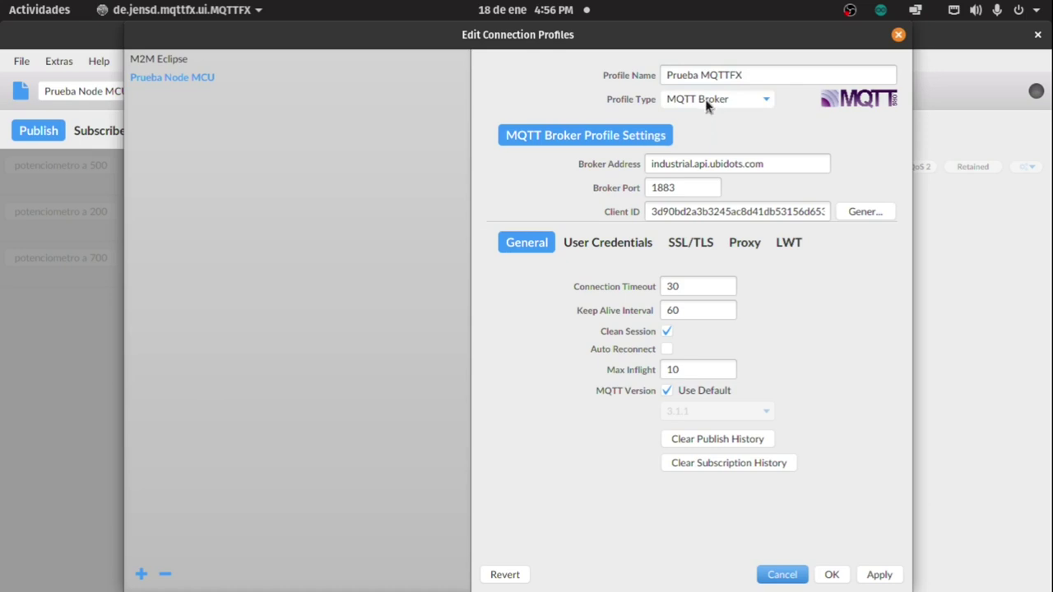
# - Clear the profile's broker address and broker port
pyautogui.moveTo(799, 164); pyautogui.dragTo(635, 150)
pyautogui.press('BackSpace')
pyautogui.moveTo(705, 187); pyautogui.dragTo(630, 191)
pyautogui.press('BackSpace')
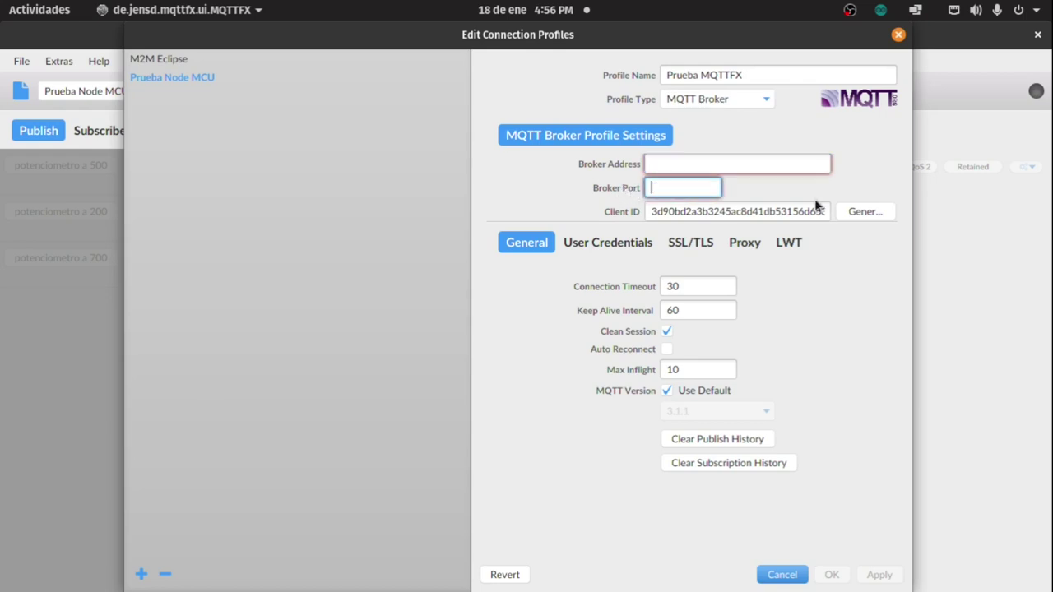
pyautogui.click(852, 150)
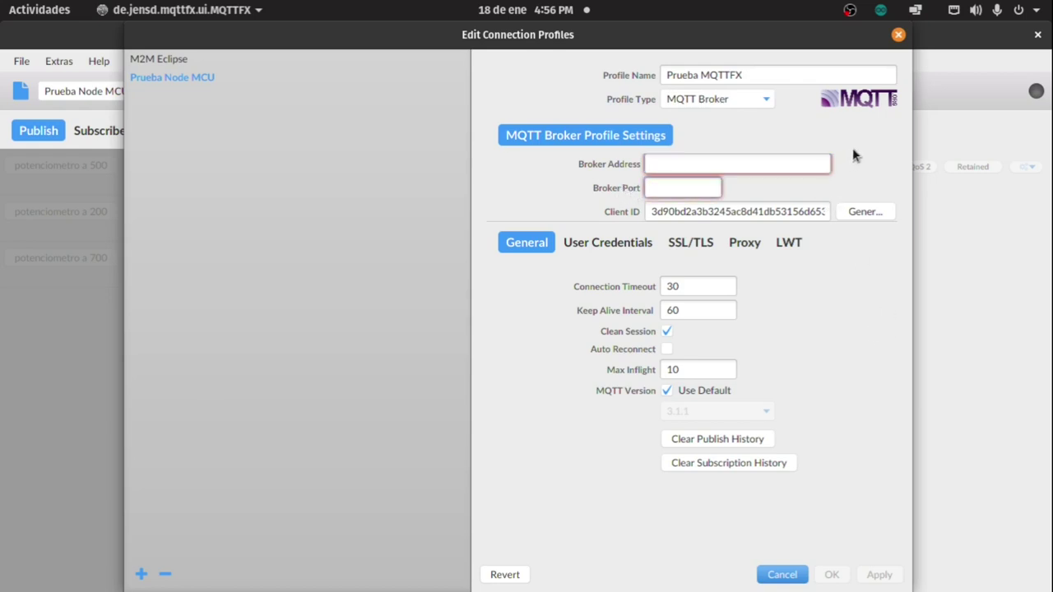
# - Copy the SERVER value industrial.api.ubidots.com from the header file in Firefox and paste it as the MQTT.fx profile's broker address
pyautogui.hotkey('alt', 'Tab')
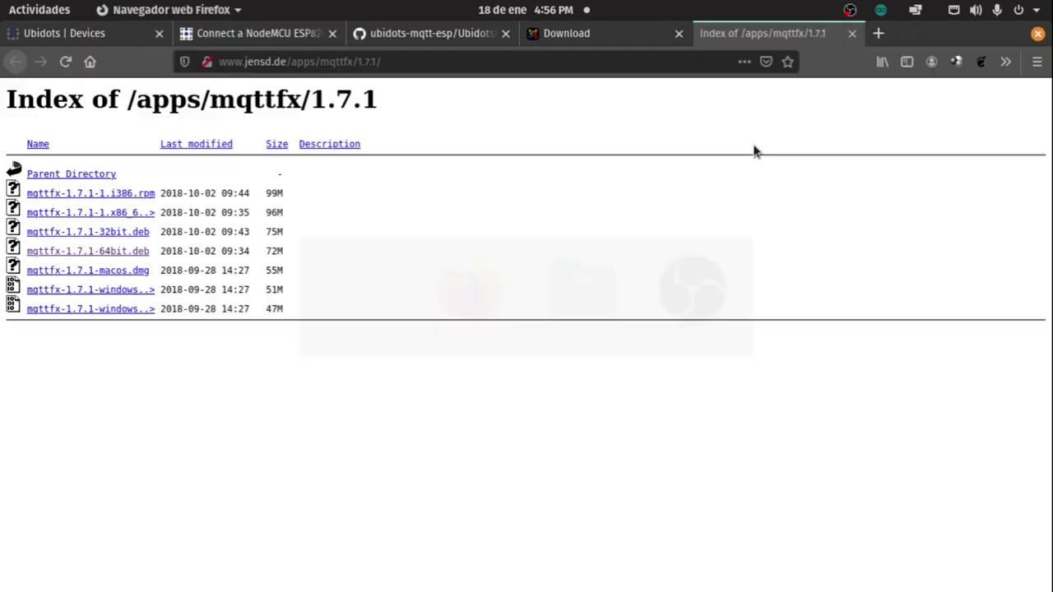
pyautogui.click(403, 37)
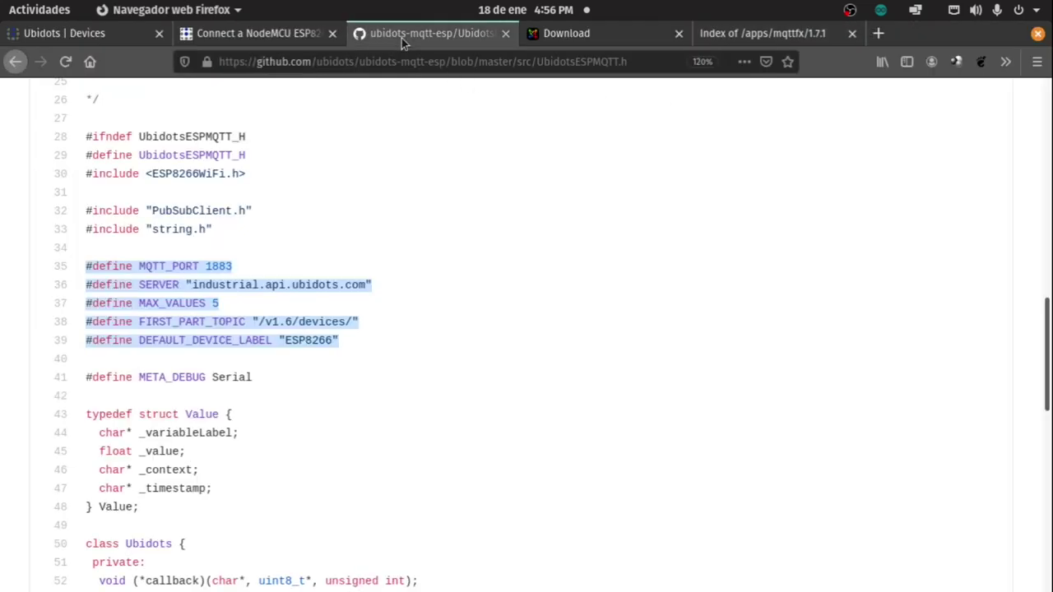
pyautogui.click(215, 292)
pyautogui.moveTo(193, 285); pyautogui.dragTo(364, 284)
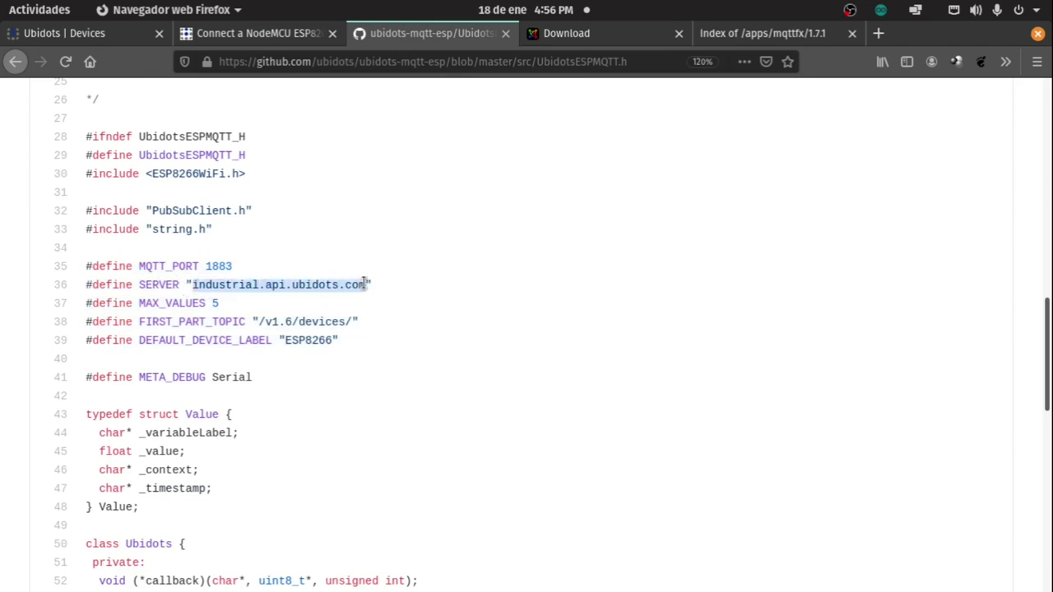
pyautogui.rightClick(358, 285)
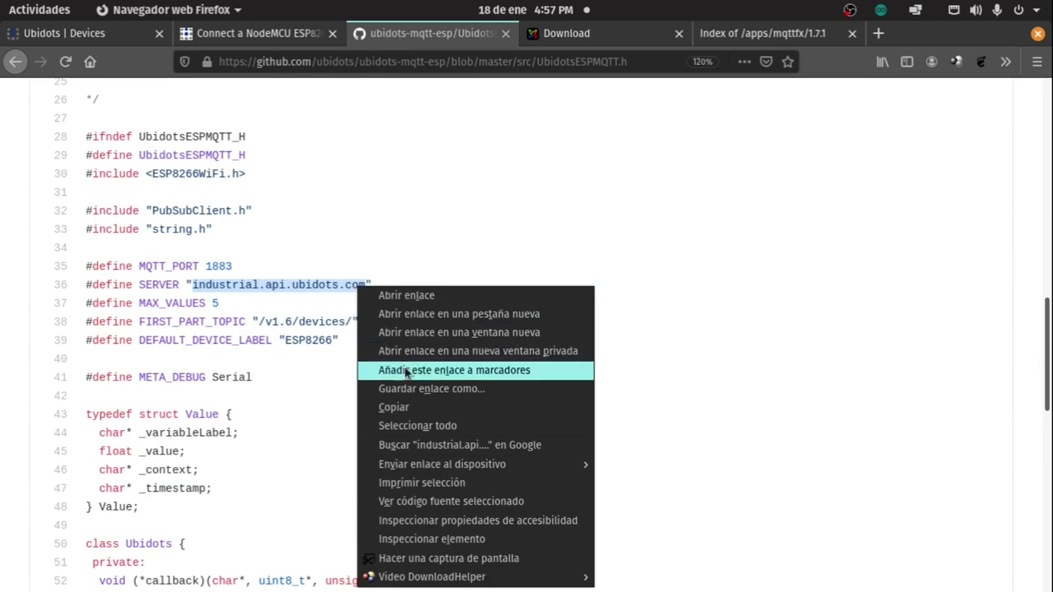
pyautogui.click(414, 408)
pyautogui.hotkey('alt', 'Tab')
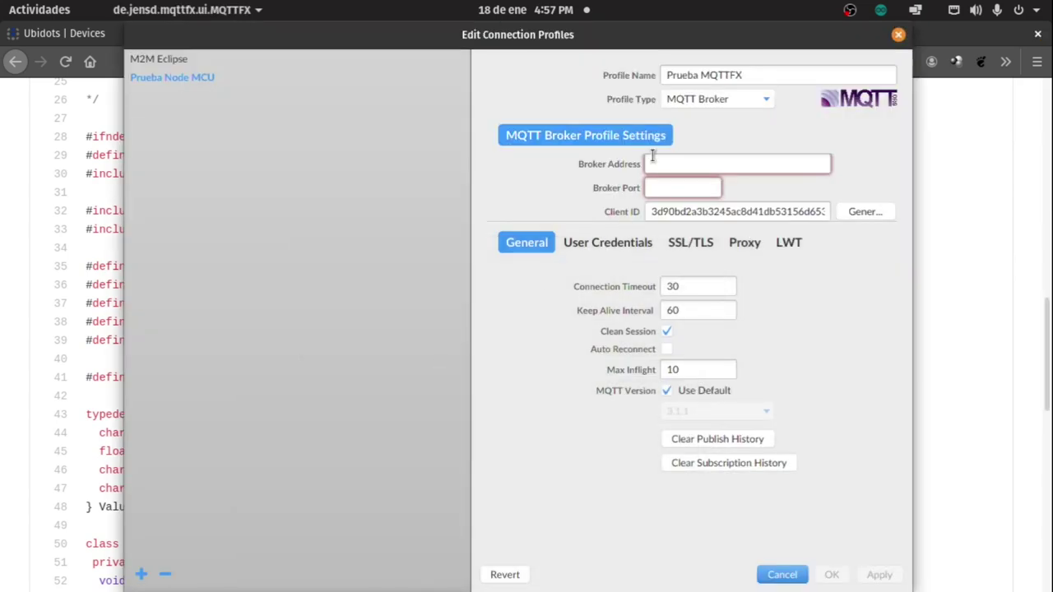
pyautogui.click(652, 162)
pyautogui.rightClick(651, 160)
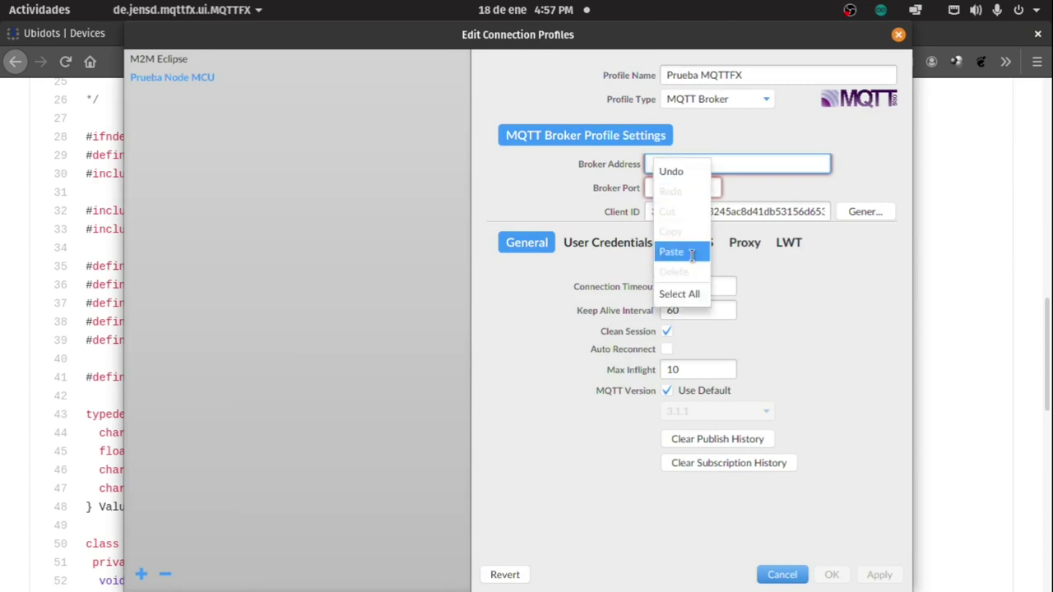
pyautogui.click(689, 251)
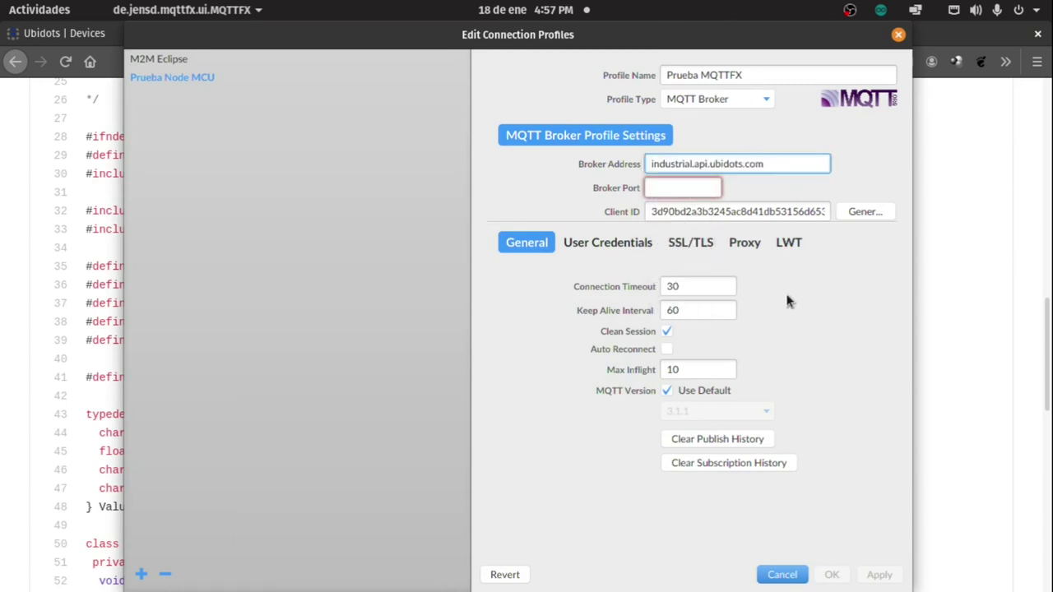
# - Copy the MQTT_PORT value 1883 from the header file in Firefox and paste it as the MQTT.fx profile's broker port
pyautogui.press('Tab')
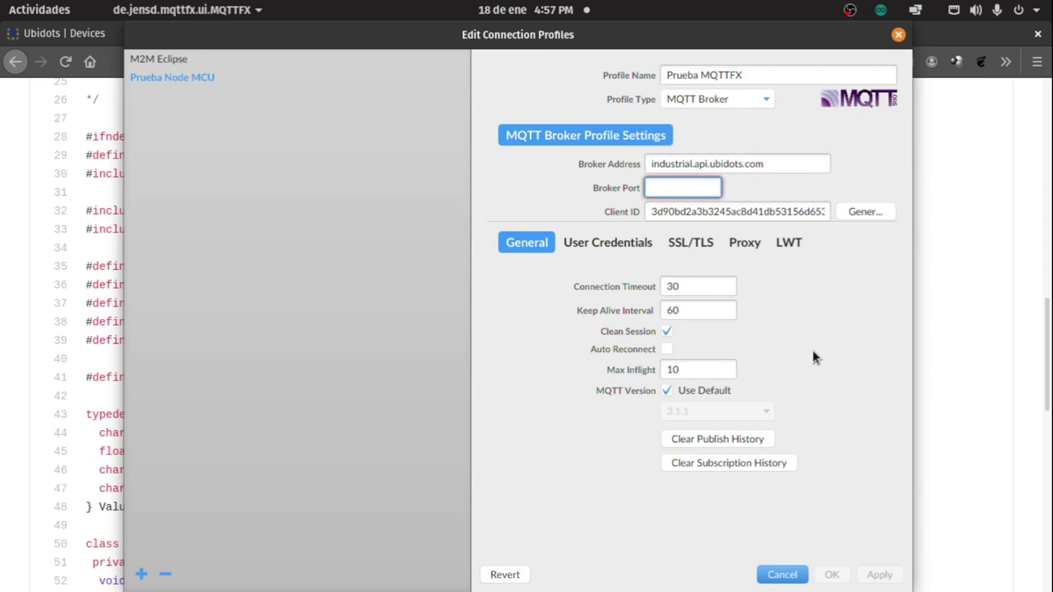
pyautogui.hotkey('alt', 'Tab')
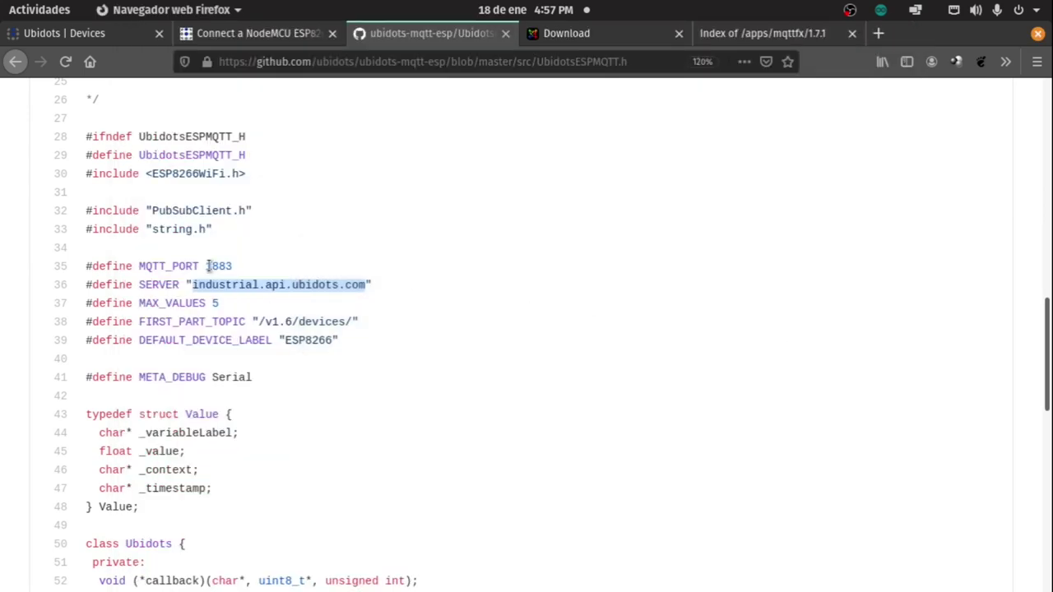
pyautogui.moveTo(205, 265); pyautogui.dragTo(234, 267)
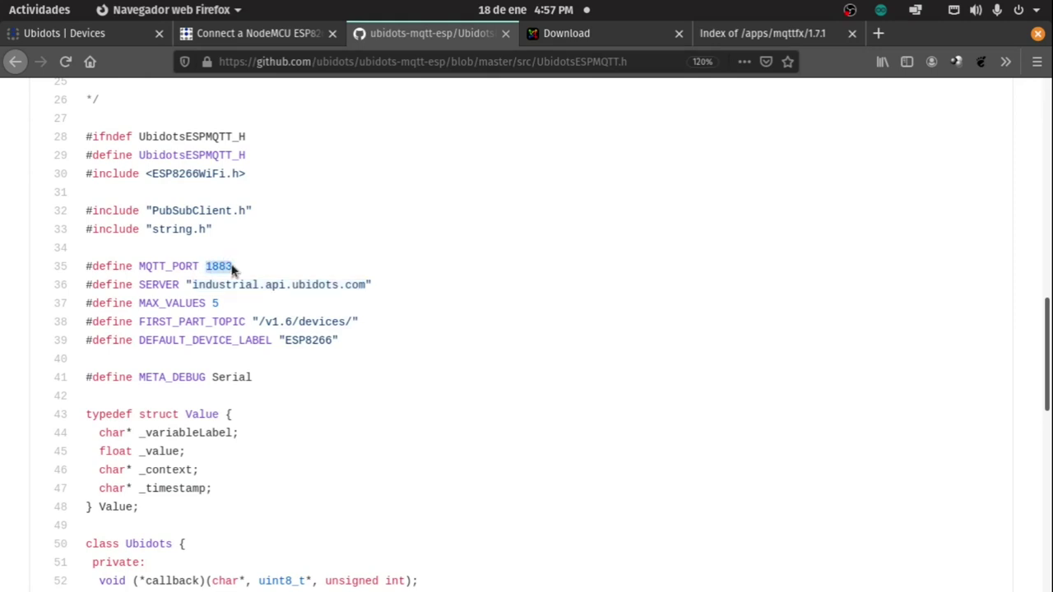
pyautogui.rightClick(227, 267)
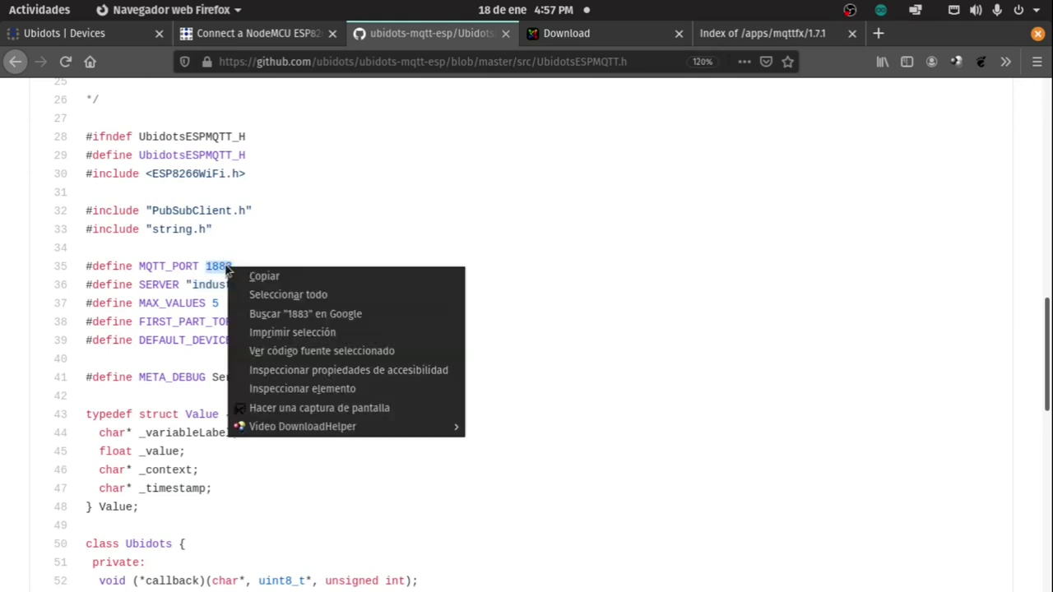
pyautogui.click(271, 276)
pyautogui.hotkey('alt', 'Tab')
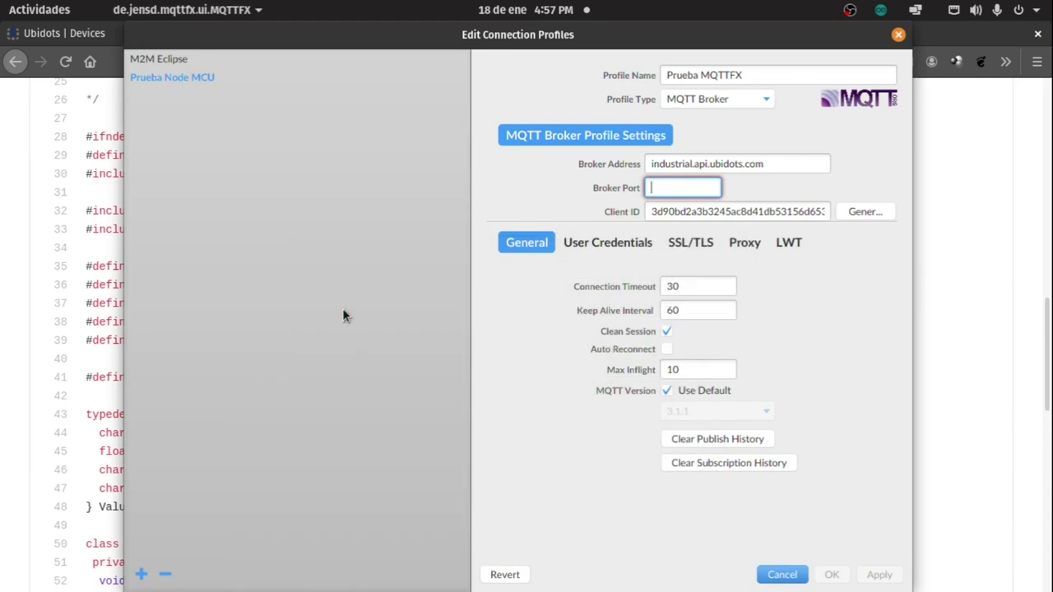
pyautogui.rightClick(665, 190)
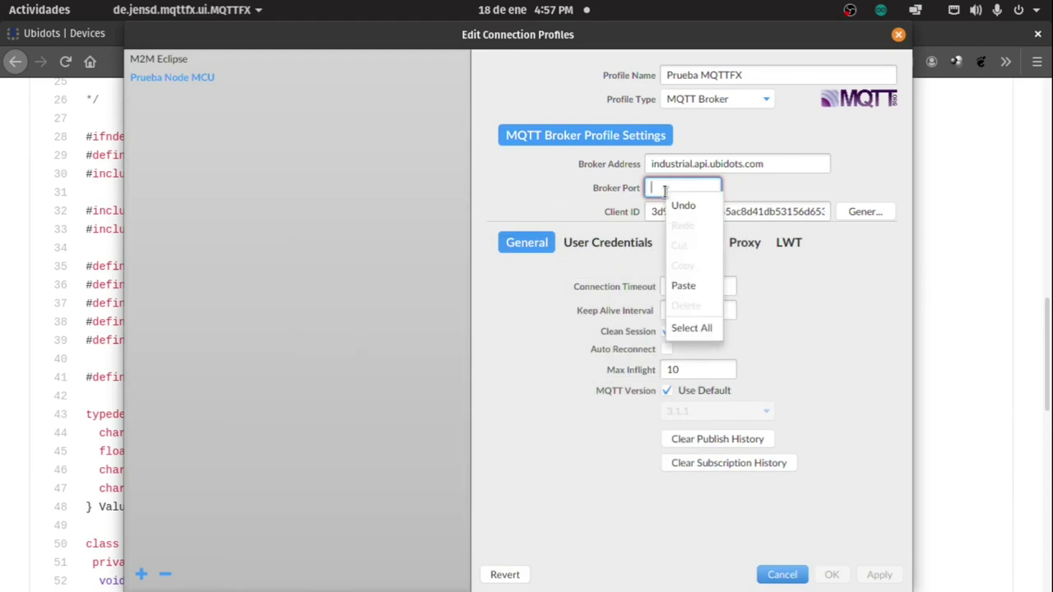
pyautogui.click(692, 288)
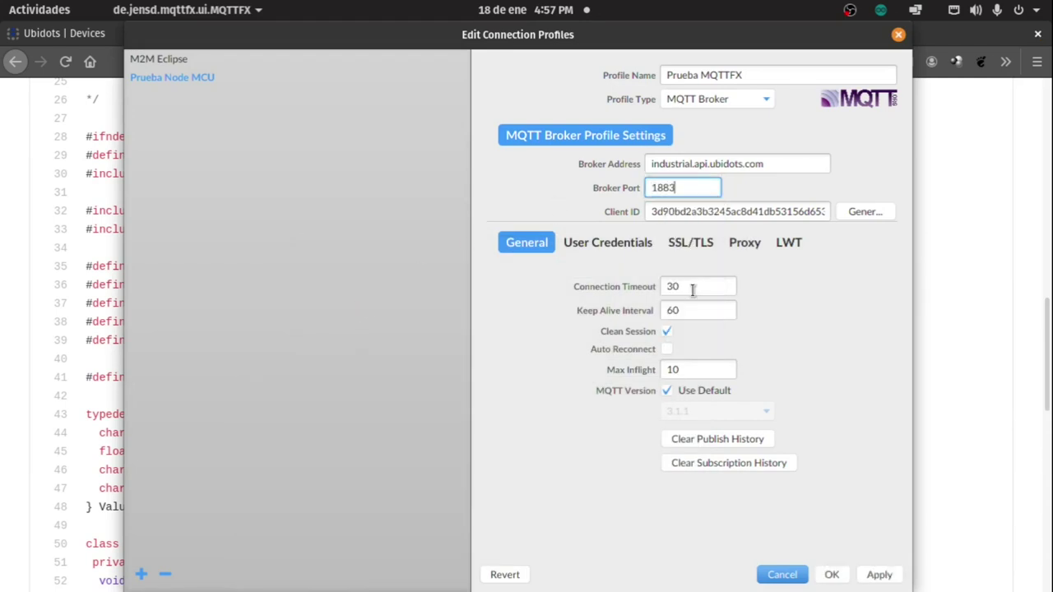
# - Generate a new client ID for the Prueba MQTTFX connection profile
pyautogui.click(862, 214)
pyautogui.click(861, 212)
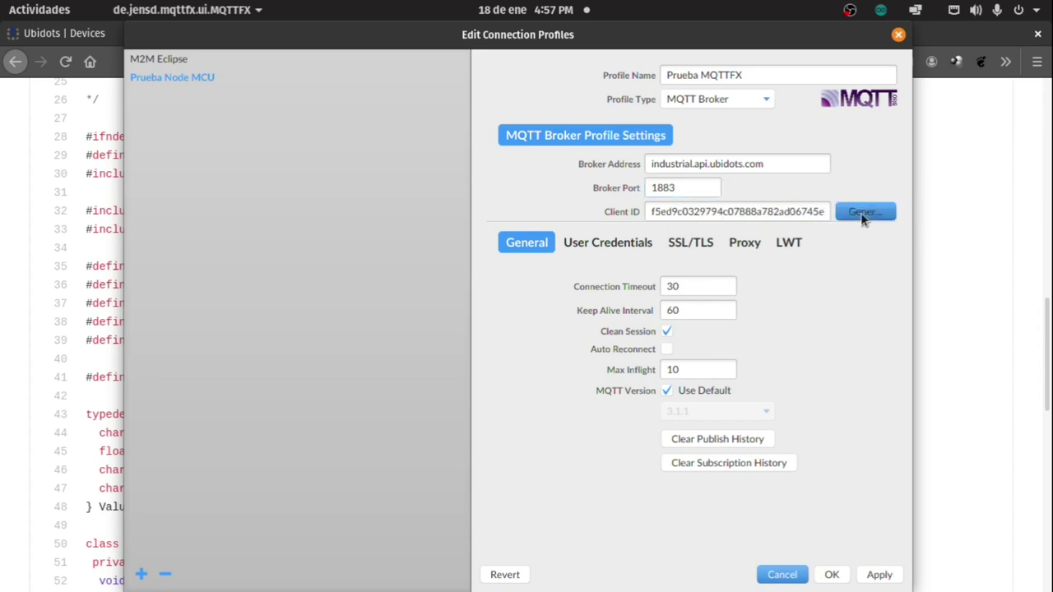
pyautogui.click(861, 212)
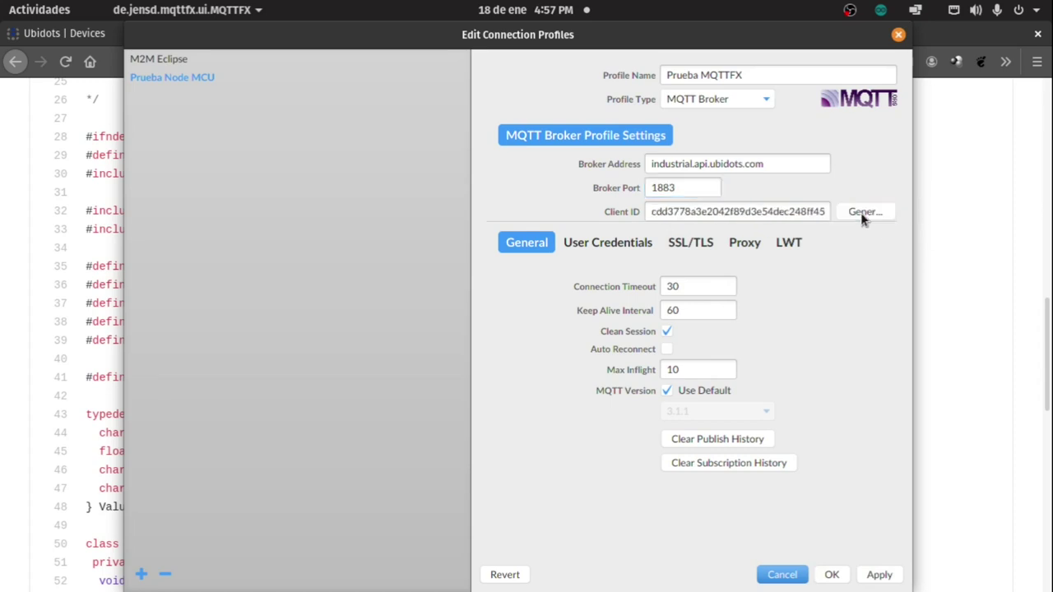
# - Clear the user name and password in the profile's user credentials
pyautogui.click(622, 248)
pyautogui.click(706, 289)
pyautogui.hotkey('ctrl', 'a')
pyautogui.press('BackSpace')
pyautogui.click(724, 315)
pyautogui.hotkey('ctrl', 'a')
pyautogui.press('BackSpace')
pyautogui.click(714, 382)
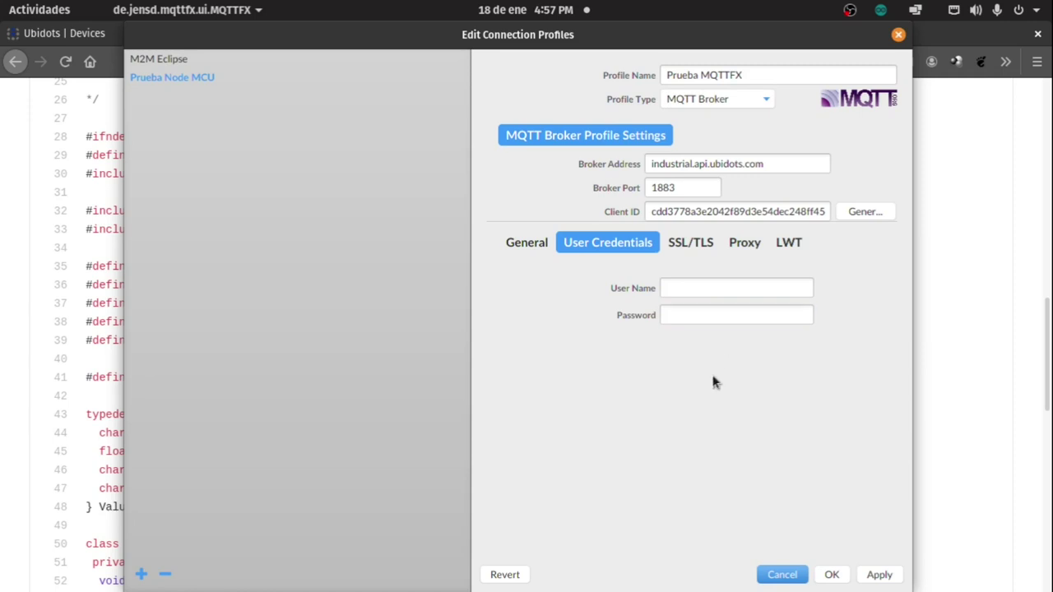
# - Switch to Ubidots in Firefox, close the Add New Device pane and copy the account token from the API credentials
pyautogui.hotkey('alt', 'Tab')
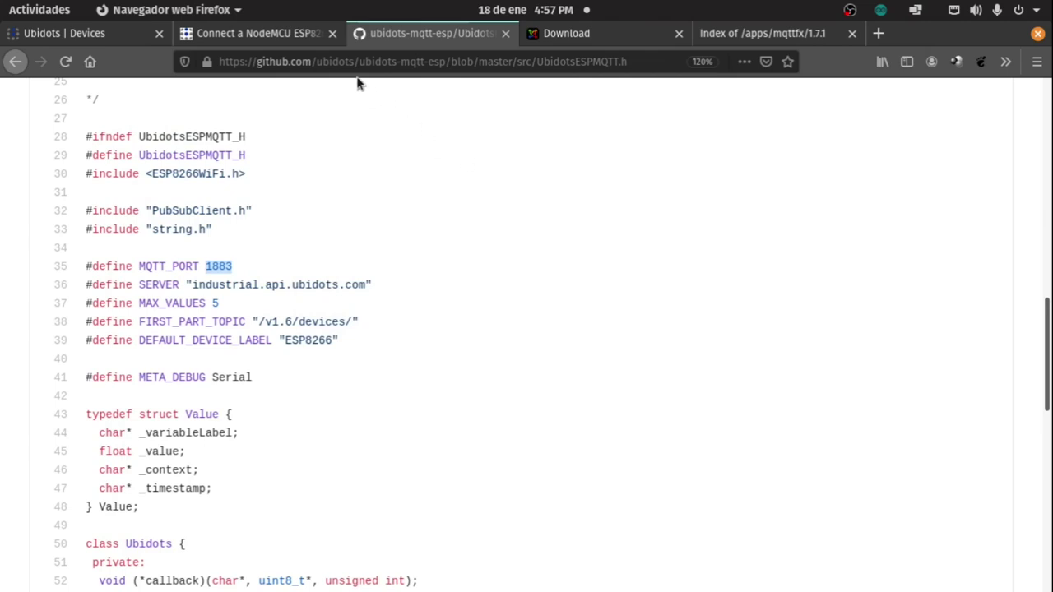
pyautogui.click(96, 40)
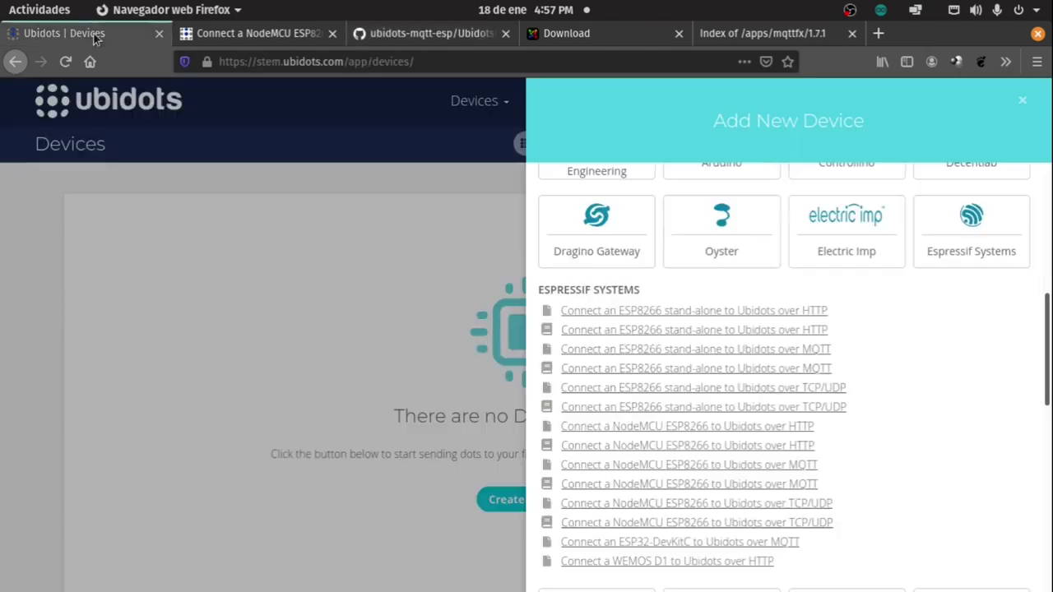
pyautogui.click(1024, 102)
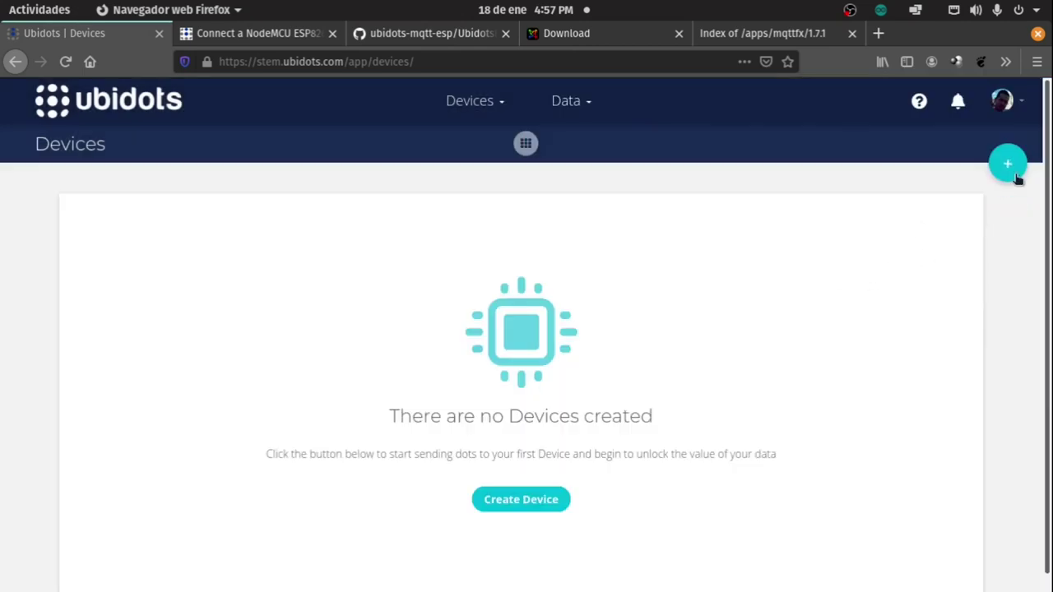
pyautogui.click(1021, 104)
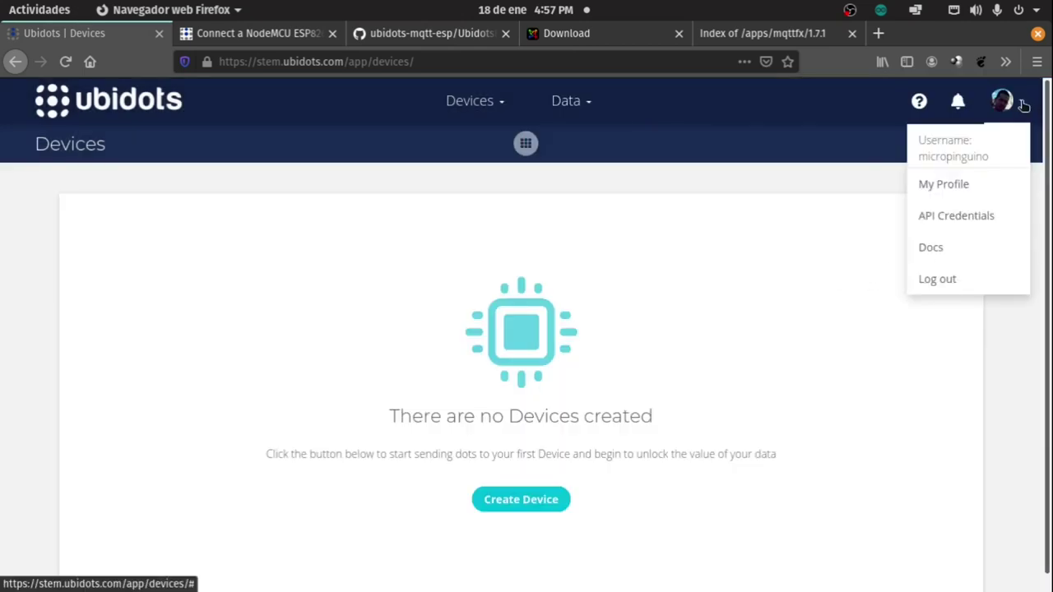
pyautogui.click(960, 218)
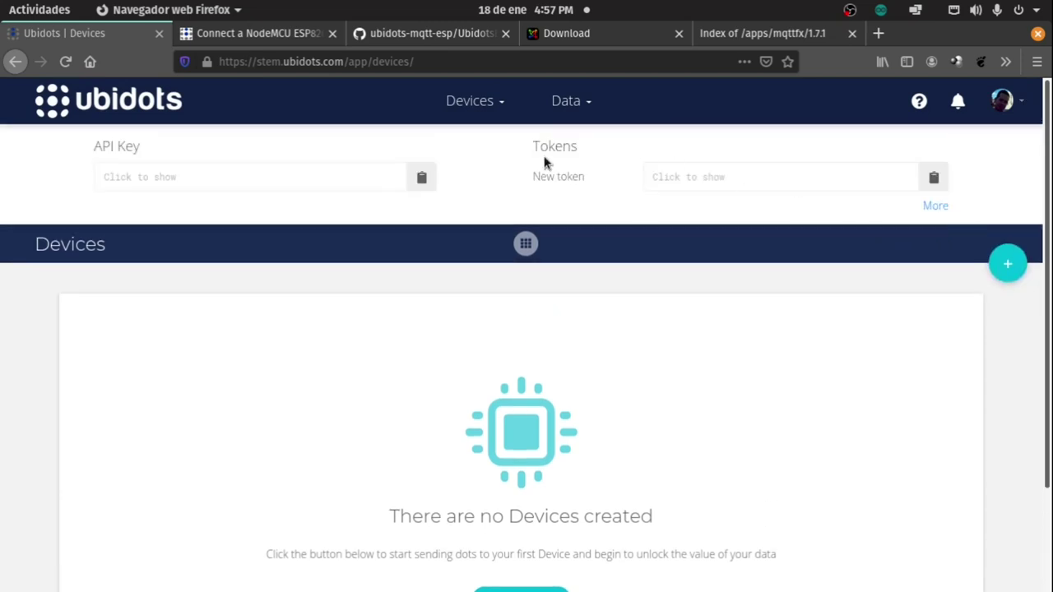
pyautogui.click(934, 177)
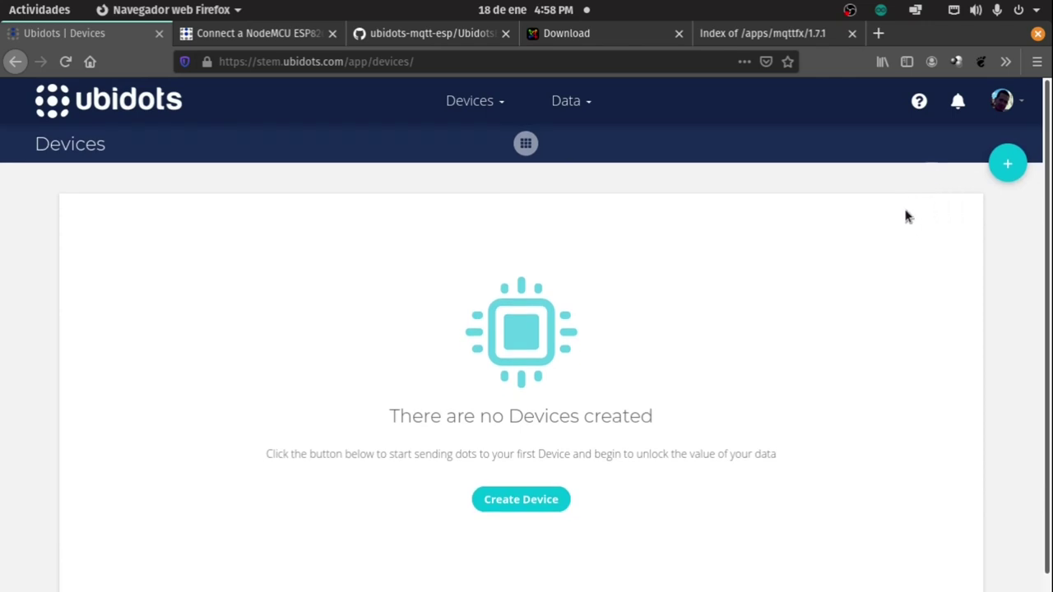
# - Switch to MQTT.fx and paste the copied Ubidots token as both the user name and the password of the profile
pyautogui.hotkey('alt', 'Tab')
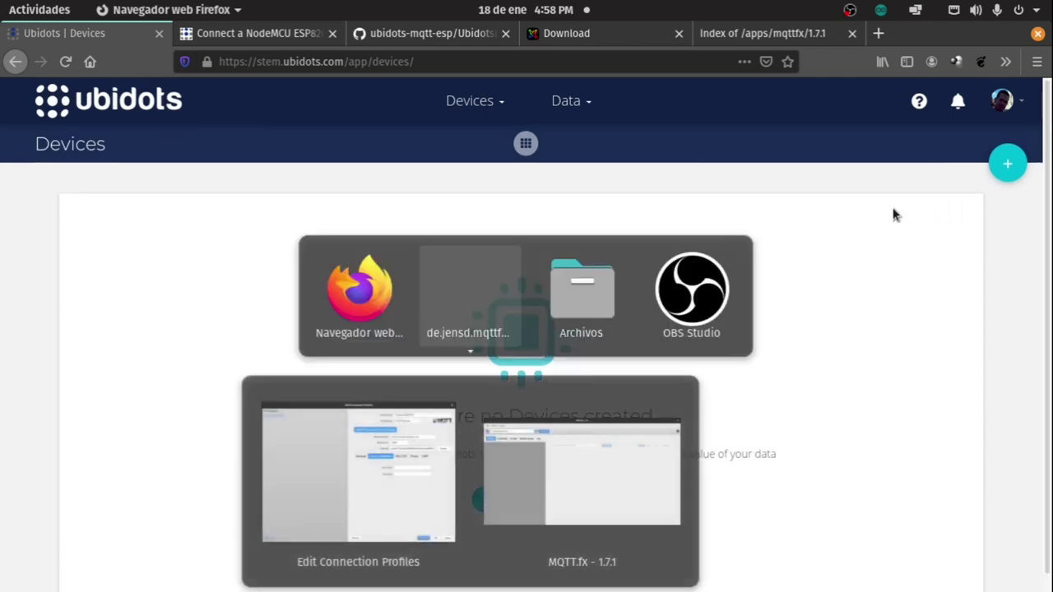
pyautogui.rightClick(693, 291)
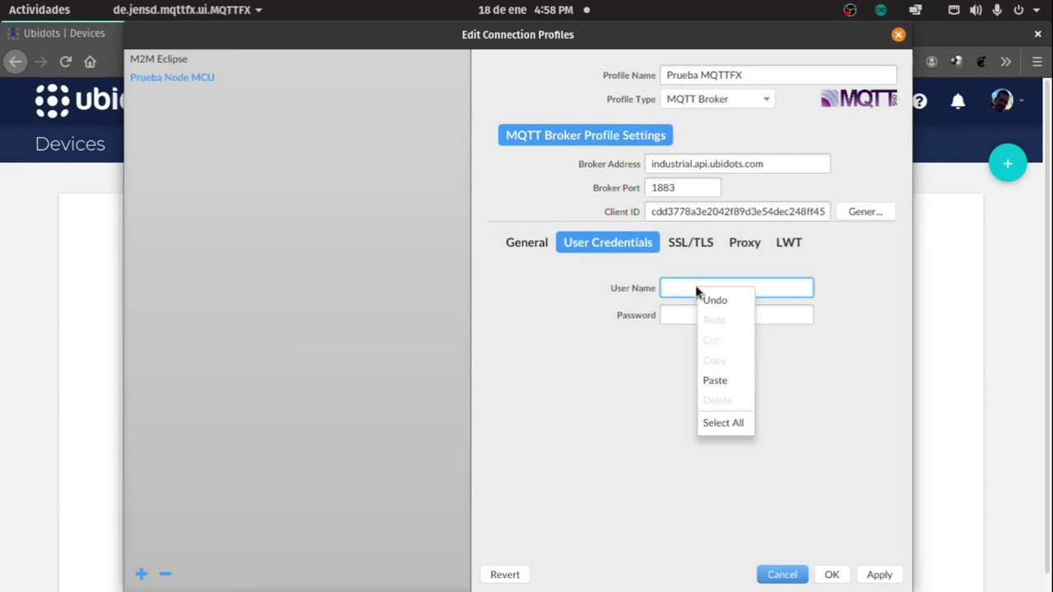
pyautogui.click(713, 376)
pyautogui.rightClick(677, 321)
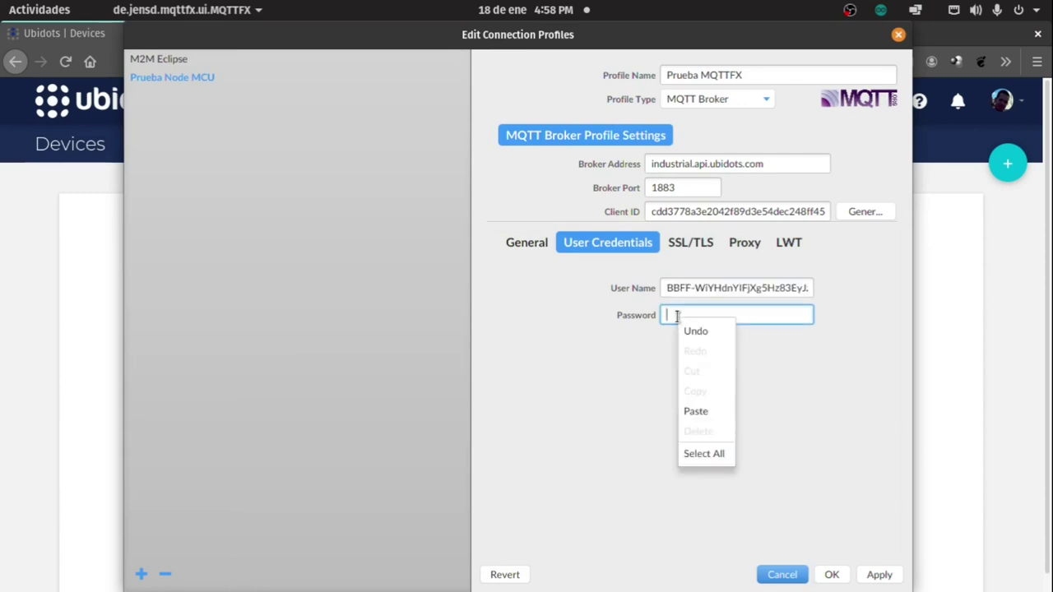
pyautogui.click(700, 411)
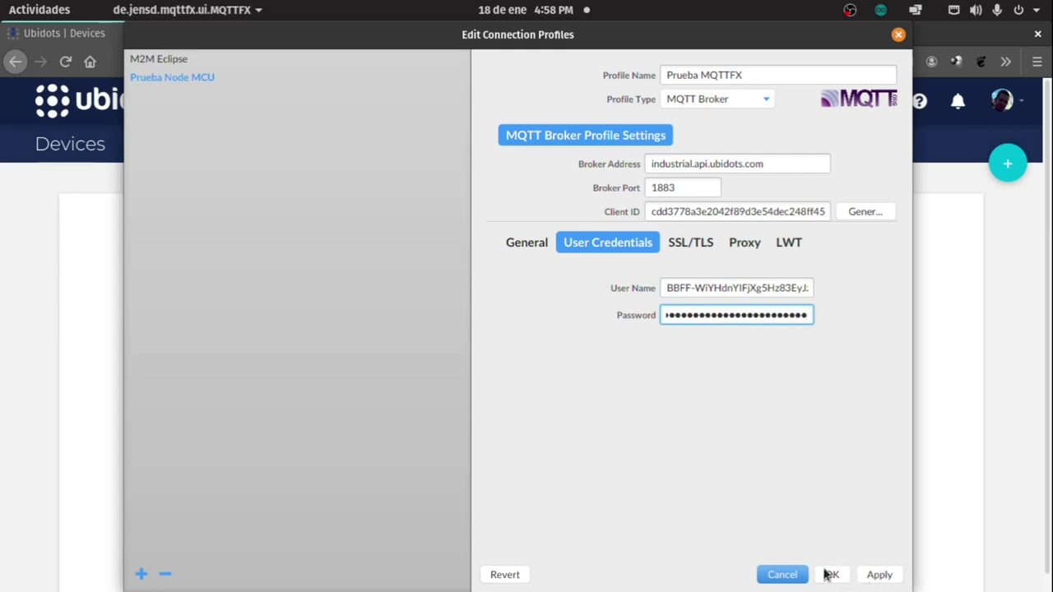
# - Apply the connection profile changes and connect to the broker with the Prueba MQTTFX profile
pyautogui.click(876, 576)
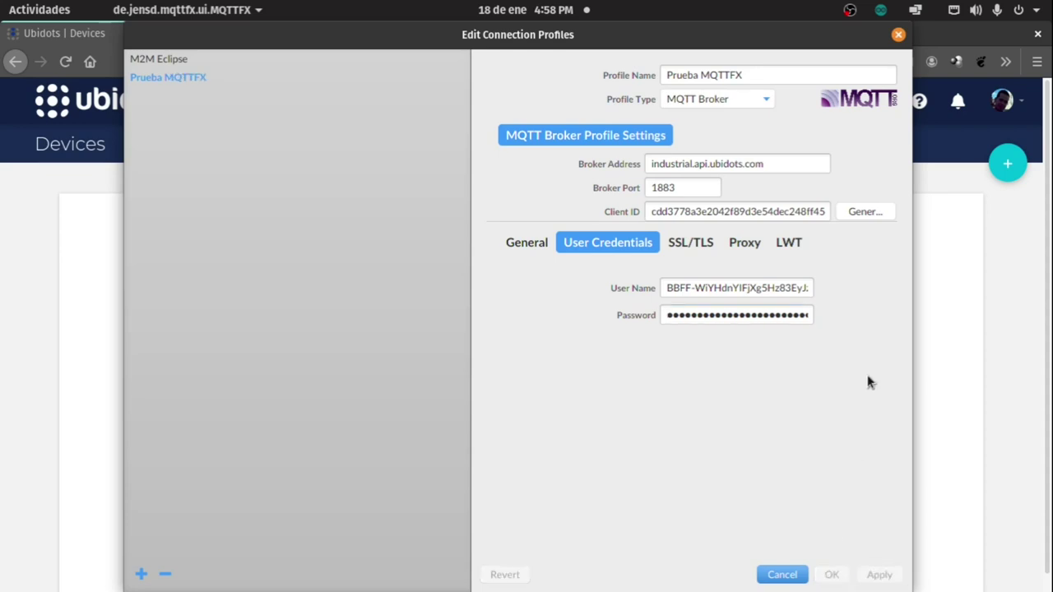
pyautogui.click(899, 37)
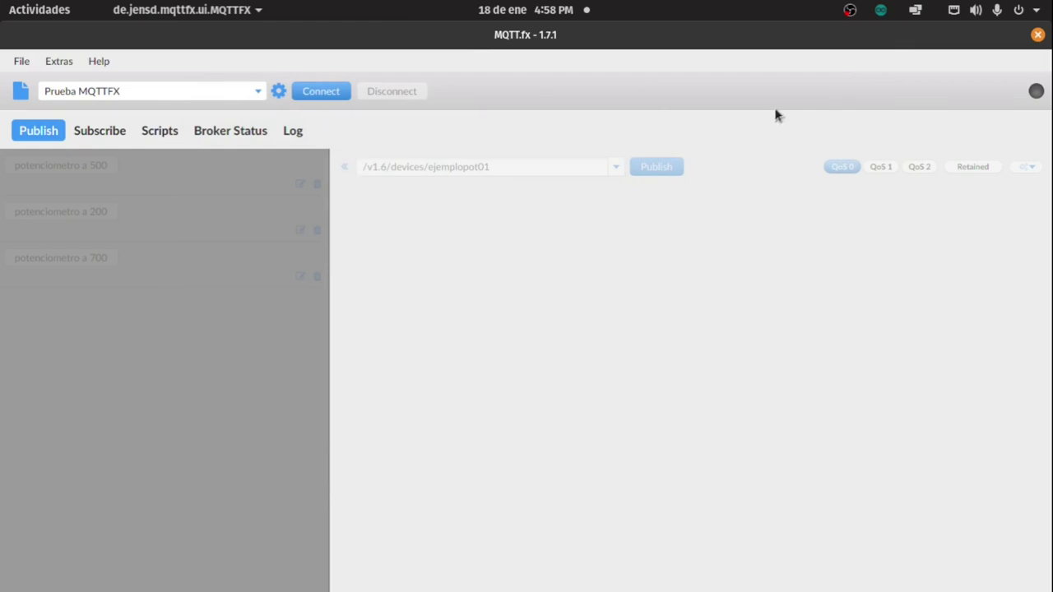
pyautogui.click(320, 88)
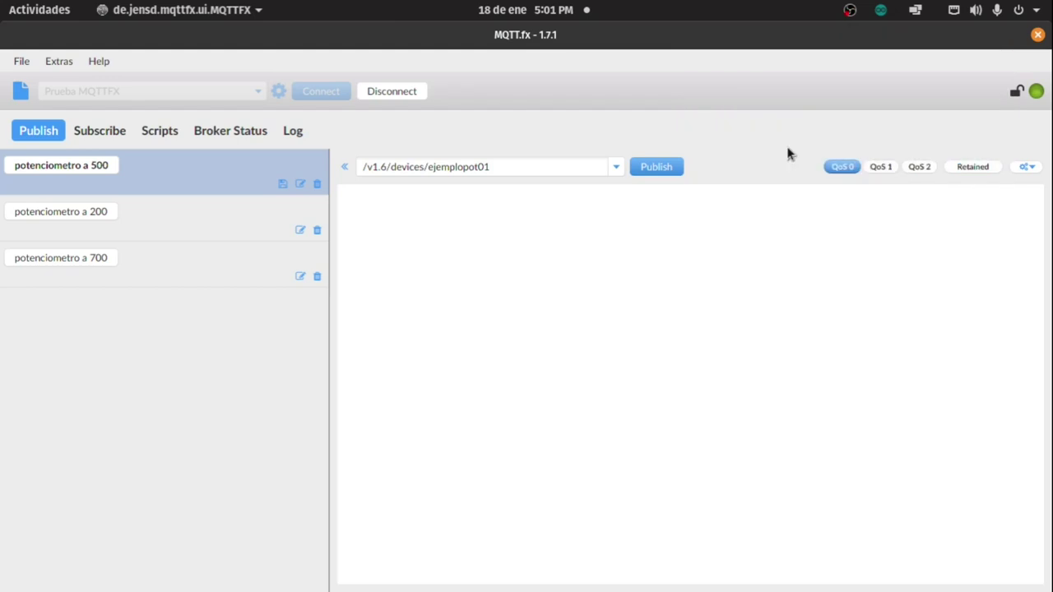
# - Clear the existing topic /v1.6/devices/ejemplopot01 from the publish topic
pyautogui.click(507, 171)
pyautogui.moveTo(490, 168); pyautogui.dragTo(359, 165)
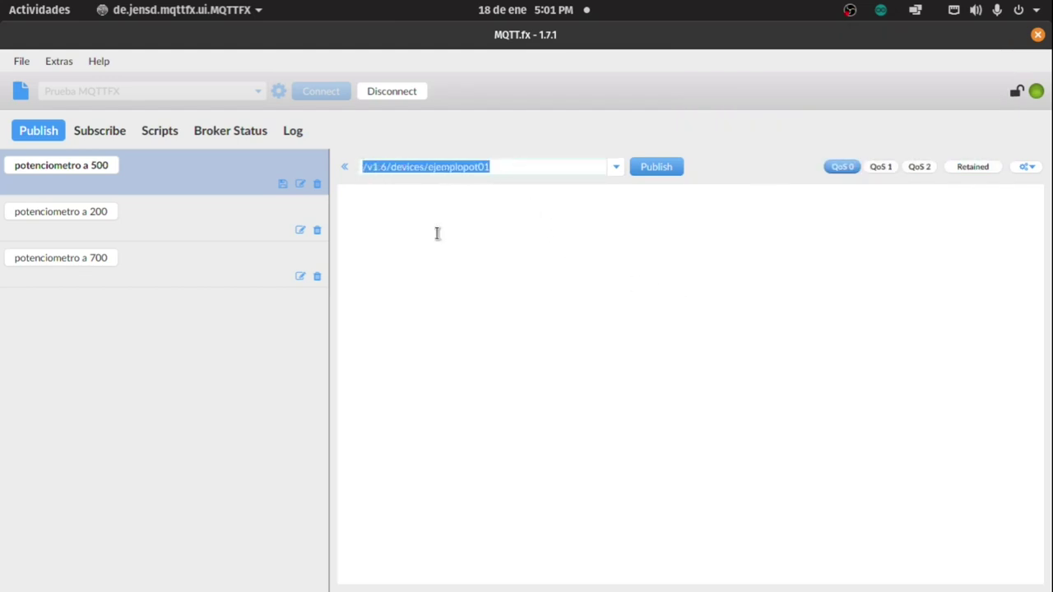
pyautogui.press('BackSpace')
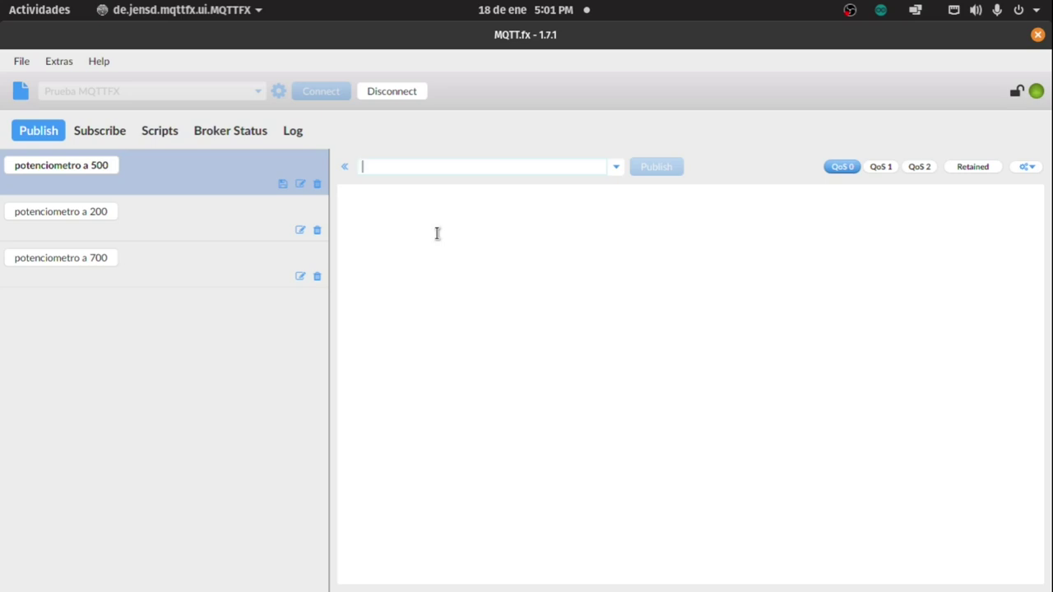
# - Switch to Ubidots in Firefox, create a blank device named prueba mqttfx and open its page
pyautogui.press('alt')
pyautogui.hotkey('alt', 'Tab')
pyautogui.hotkey('alt', 'Tab')
pyautogui.hotkey('alt', 'Tab')
pyautogui.hotkey('alt', 'Tab')
pyautogui.hotkey('alt', 'Tab')
pyautogui.hotkey('alt', 'Tab')
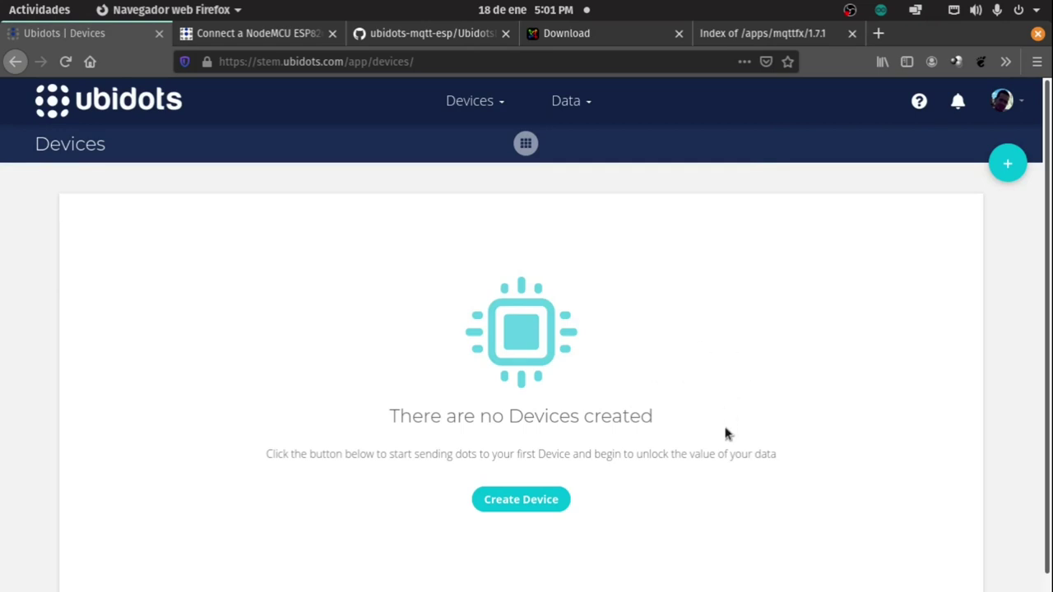
pyautogui.click(1009, 169)
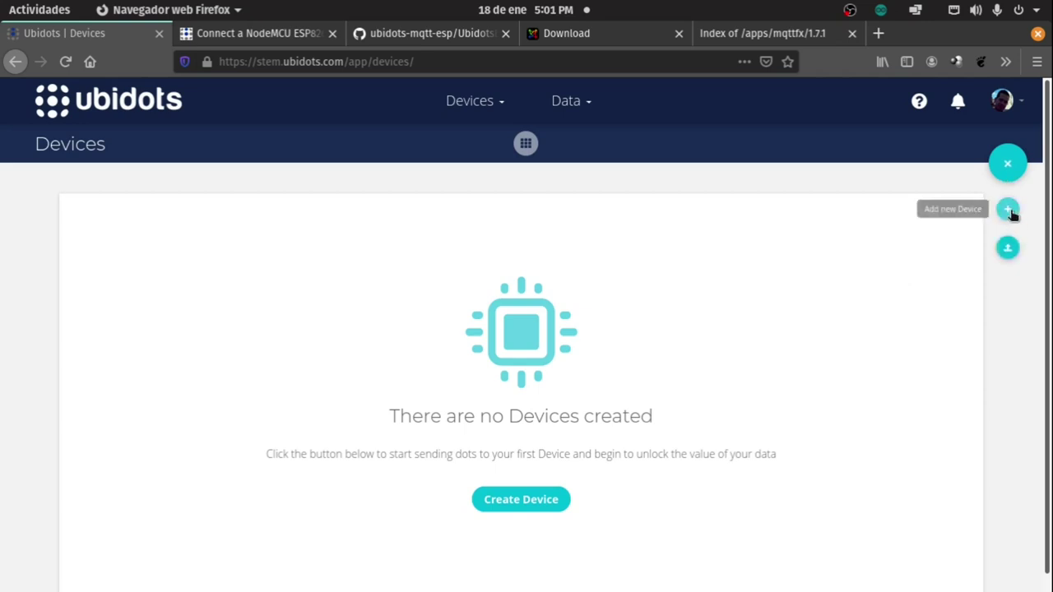
pyautogui.click(1007, 209)
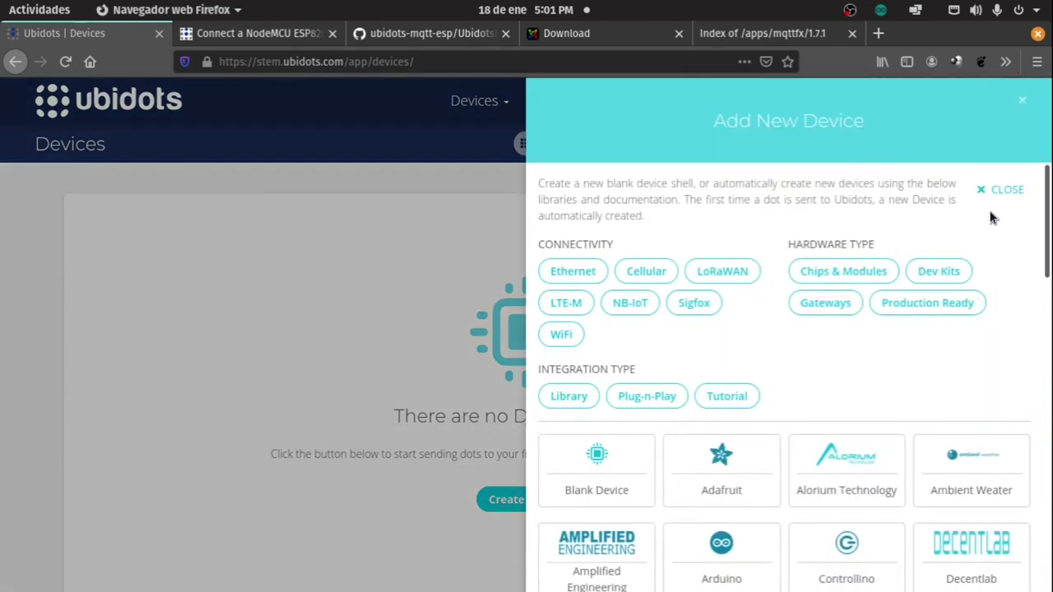
pyautogui.click(589, 474)
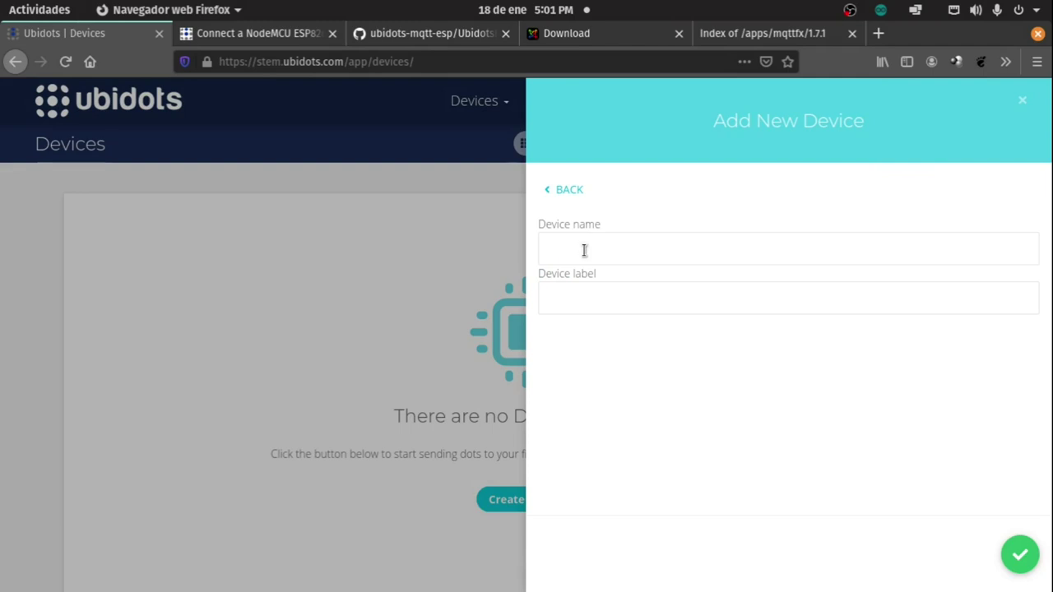
pyautogui.write('prueba mqttf')
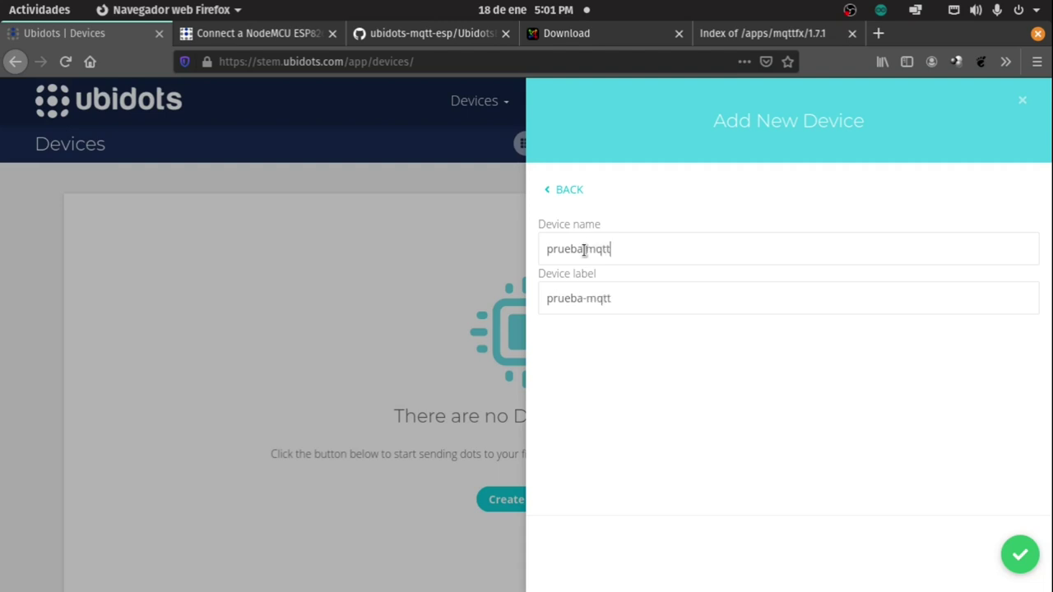
pyautogui.write('x')
pyautogui.click(1020, 556)
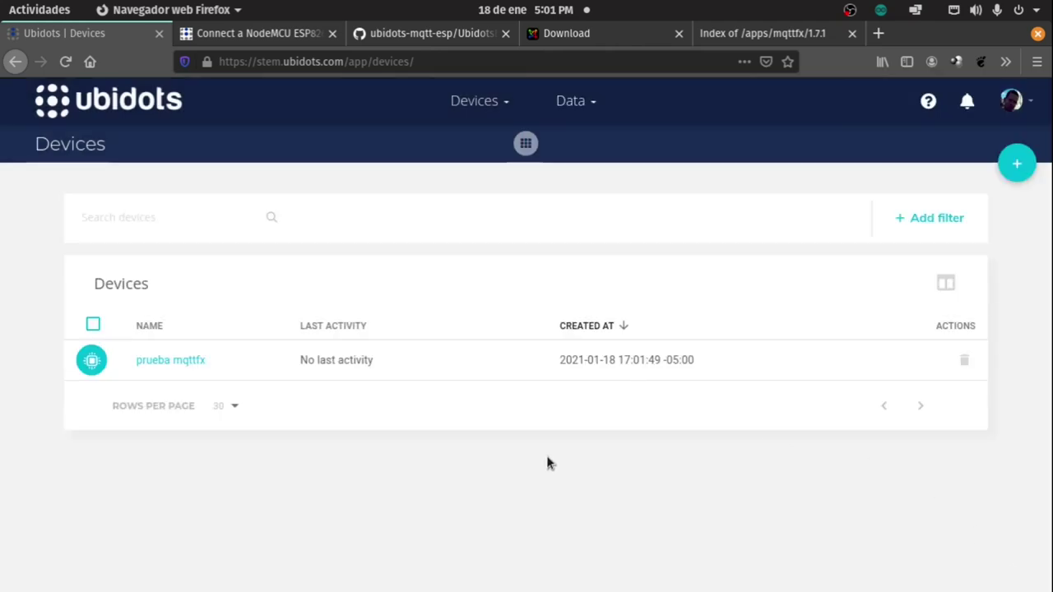
pyautogui.click(180, 362)
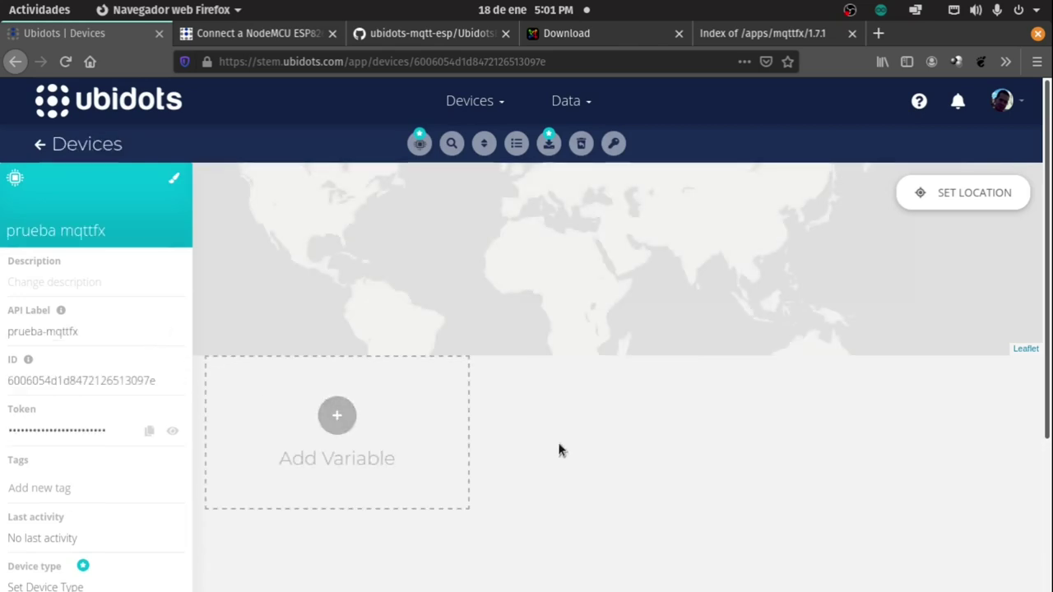
# - Copy the FIRST_PART_TOPIC value /v1.6/devices/ from the GitHub header file and paste it as the publish topic in MQTT.fx
pyautogui.click(411, 37)
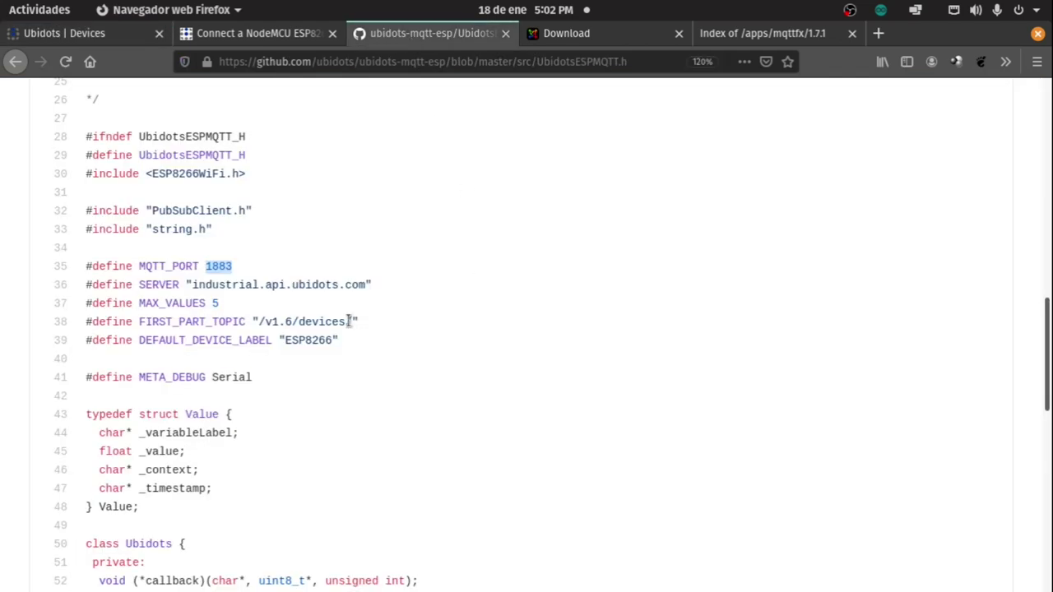
pyautogui.moveTo(352, 322); pyautogui.dragTo(259, 322)
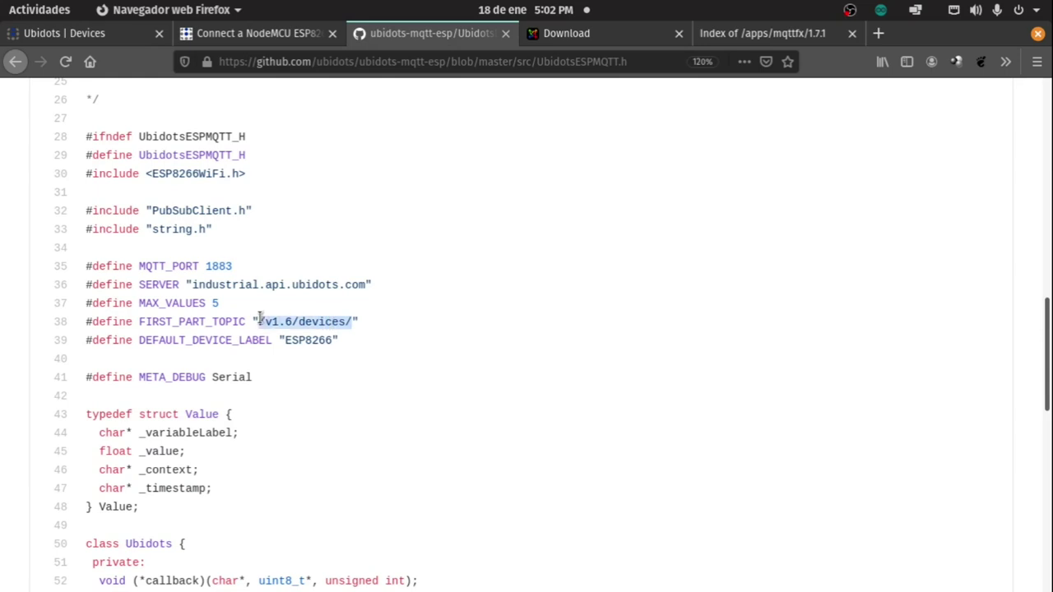
pyautogui.rightClick(283, 326)
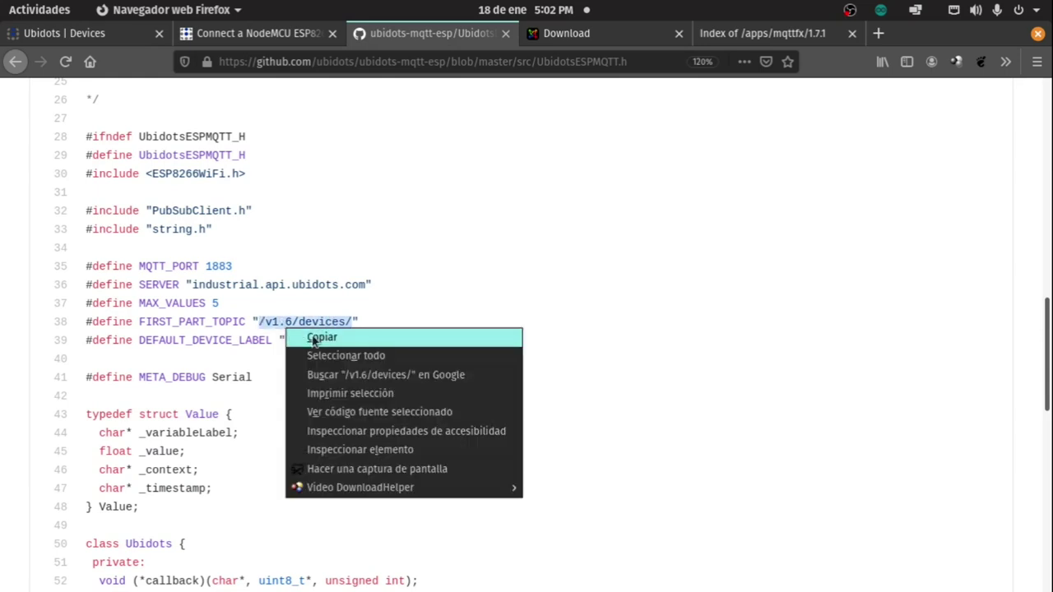
pyautogui.click(316, 338)
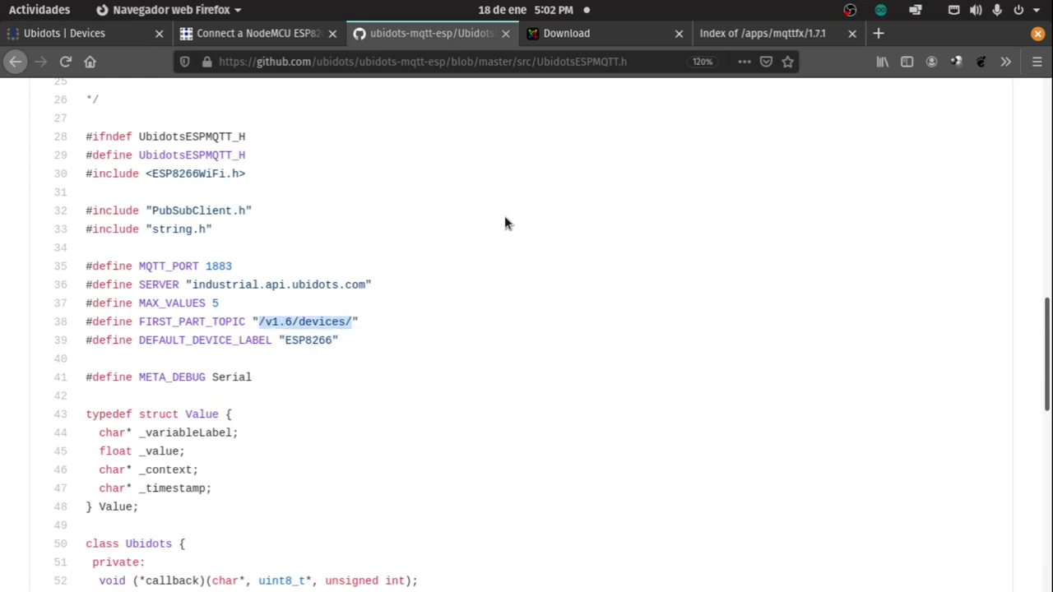
pyautogui.hotkey('alt', 'Tab')
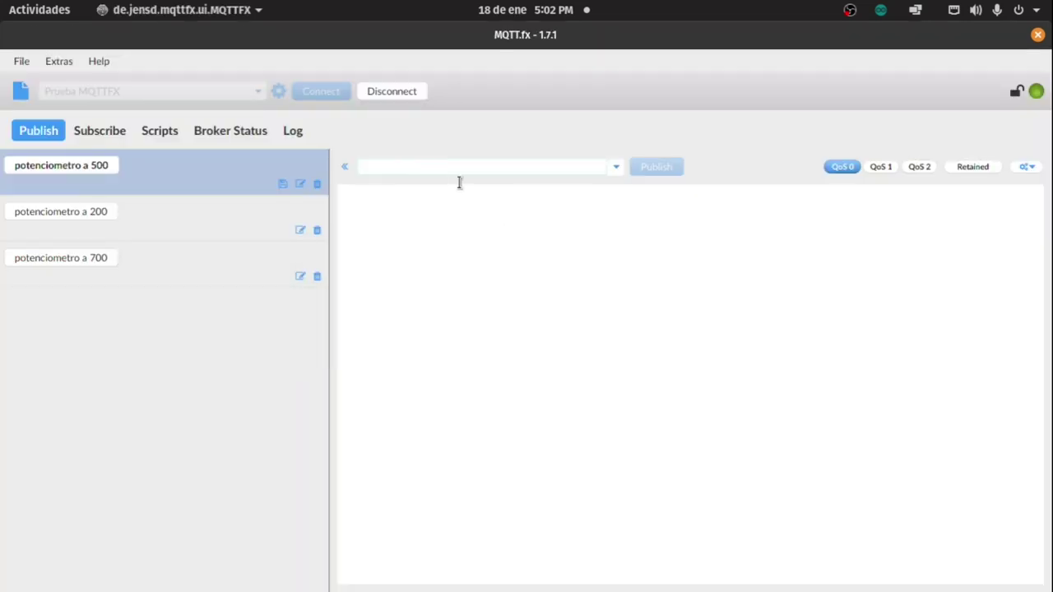
pyautogui.rightClick(431, 168)
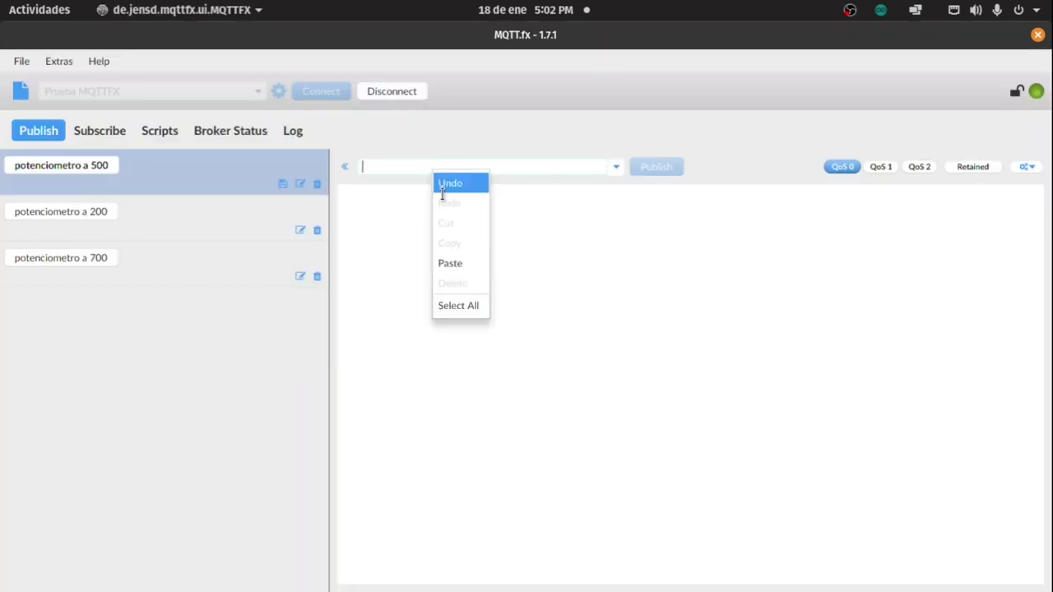
pyautogui.click(461, 263)
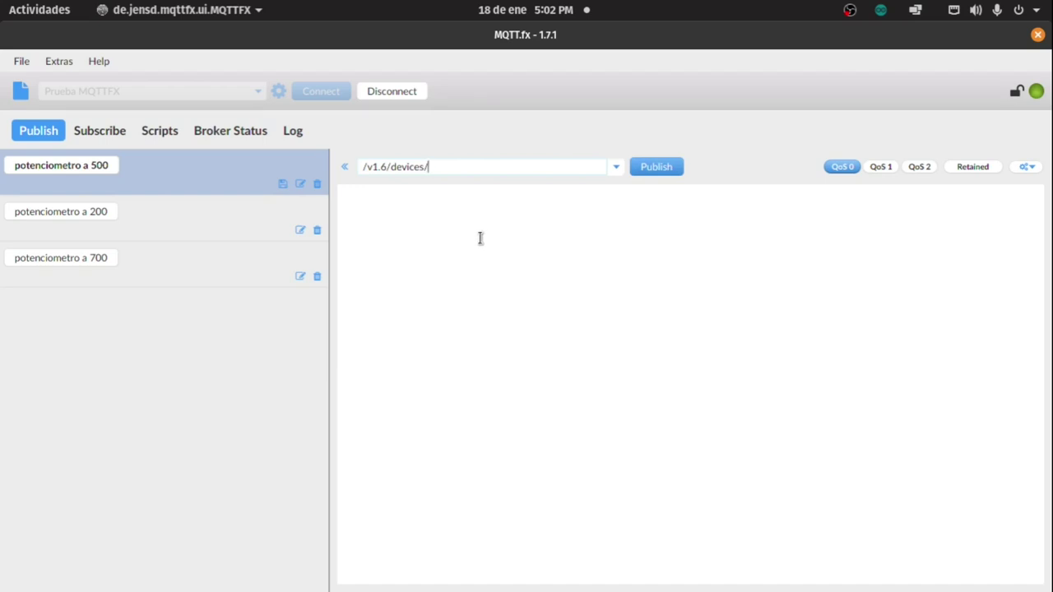
# - Copy the prueba mqttfx device's API label in Ubidots and append it to the MQTT.fx publish topic, giving /v1.6/devices/prueba-mqttfx
pyautogui.hotkey('alt', 'Tab')
pyautogui.press('Tab')
pyautogui.press('Tab')
pyautogui.press('Tab')
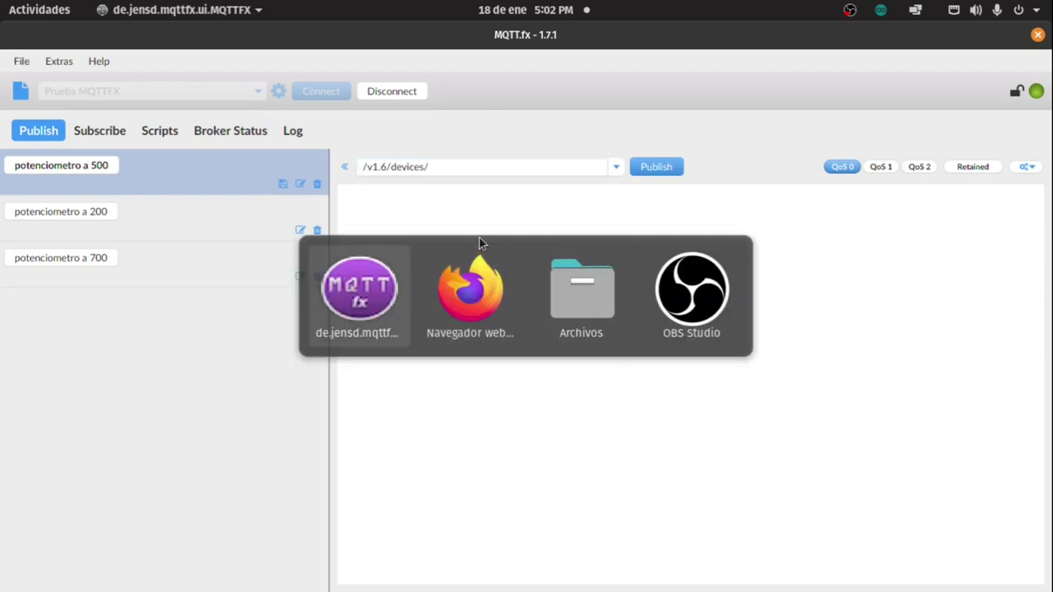
pyautogui.press('Tab')
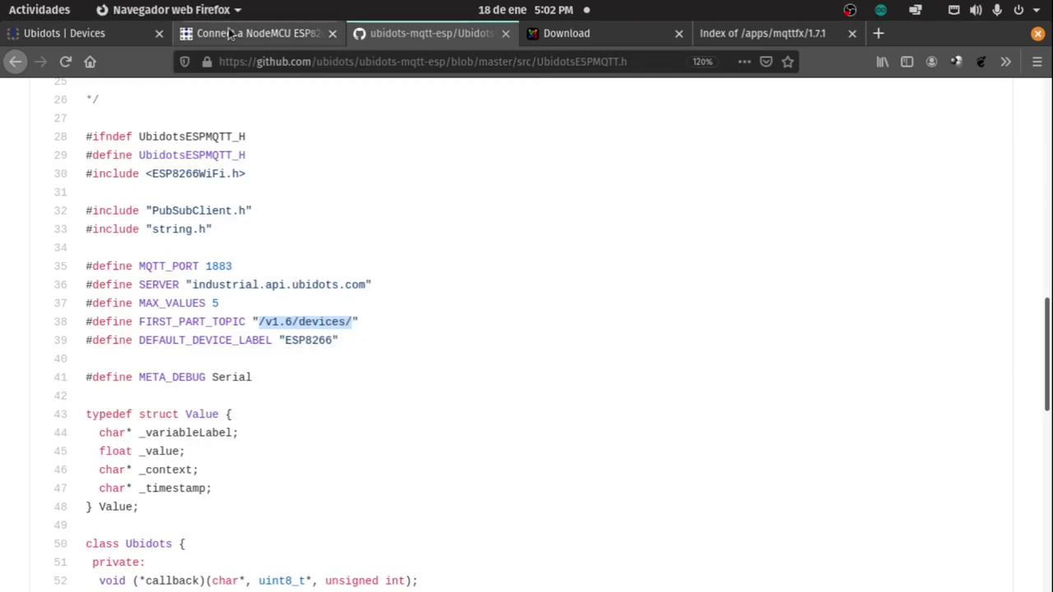
pyautogui.click(231, 33)
pyautogui.click(101, 36)
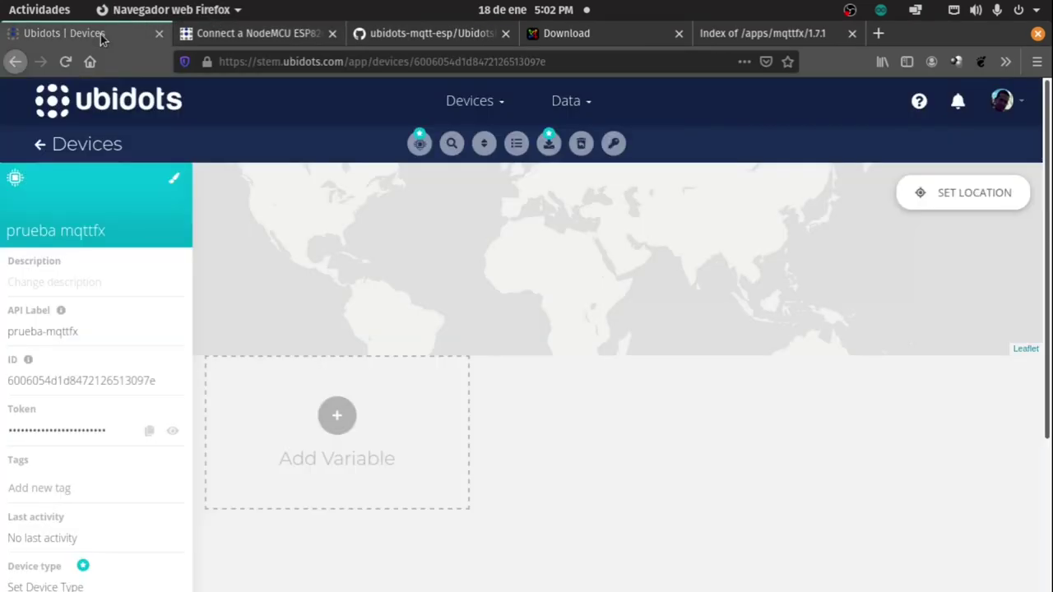
pyautogui.moveTo(71, 320)
pyautogui.click(175, 333)
pyautogui.hotkey('alt', 'Tab')
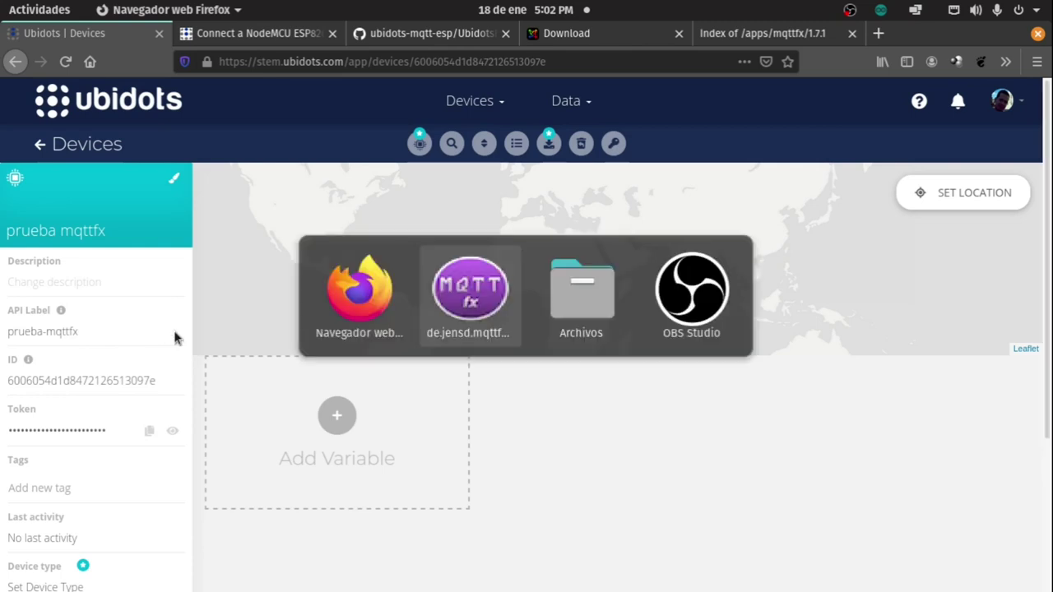
pyautogui.rightClick(434, 164)
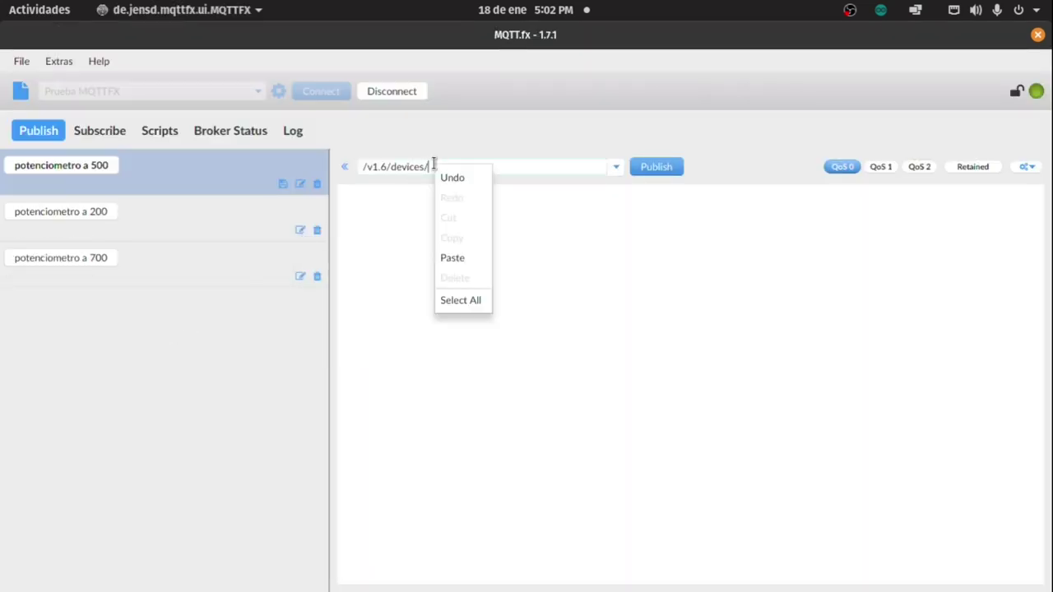
pyautogui.click(457, 260)
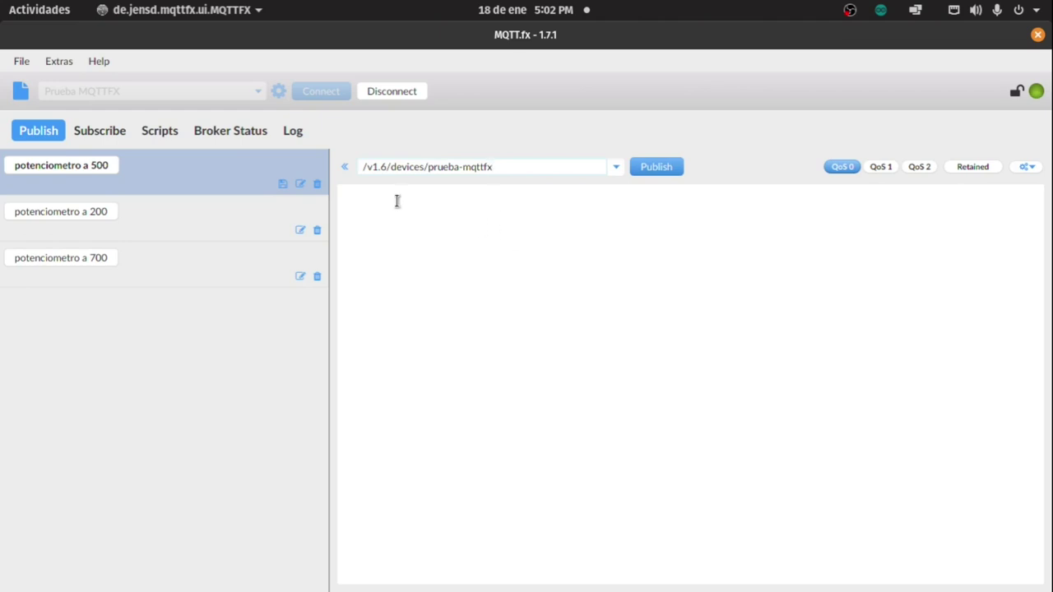
pyautogui.hotkey('alt', 'Tab')
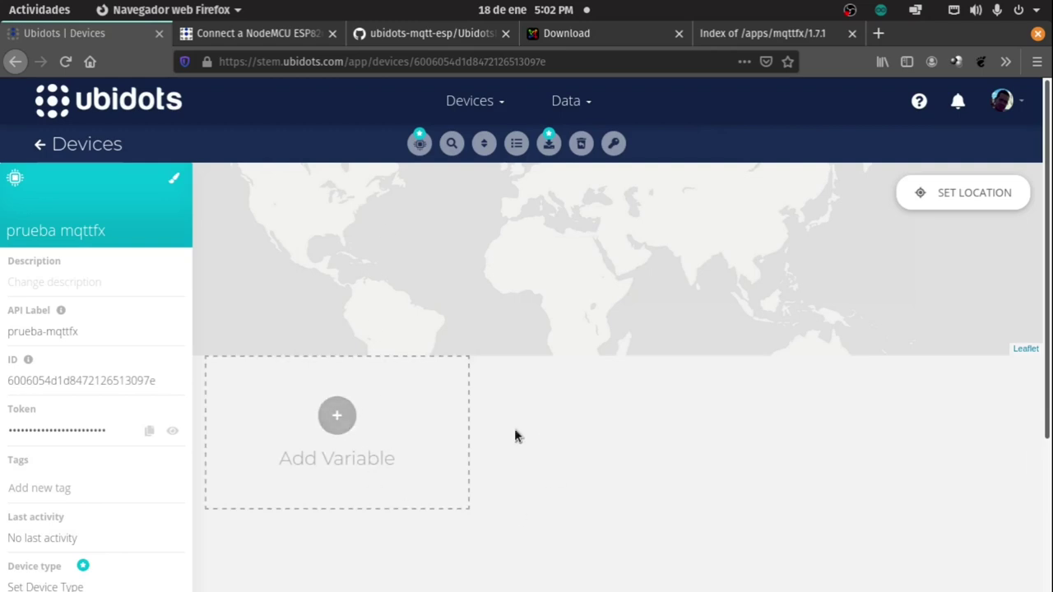
pyautogui.hotkey('alt', 'Tab')
# - Delete the saved clipboard messages potenciometro a 500, potenciometro a 200 and potenciometro a 700
pyautogui.click(356, 193)
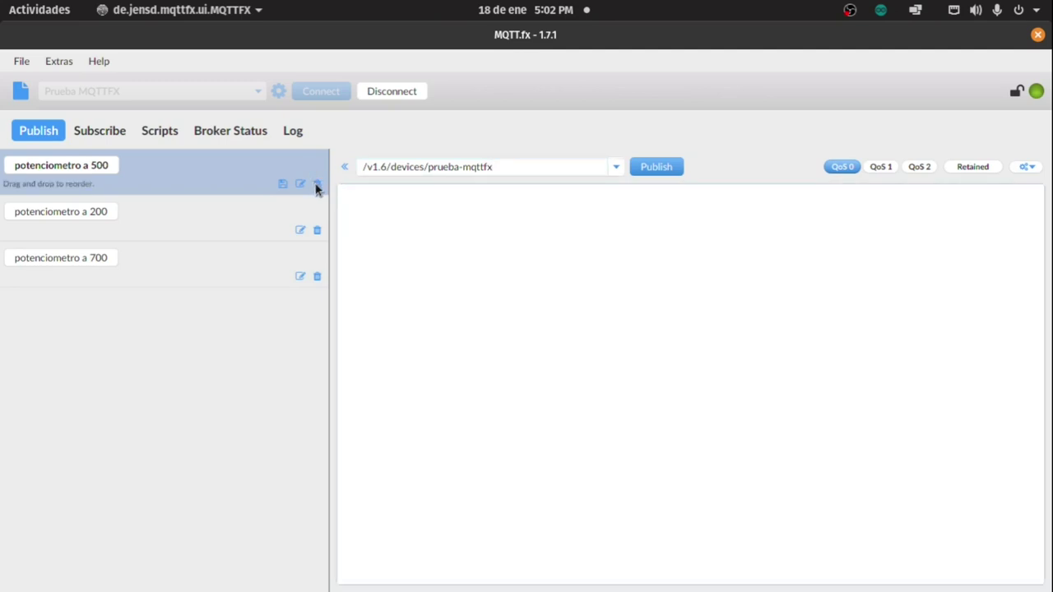
pyautogui.click(317, 185)
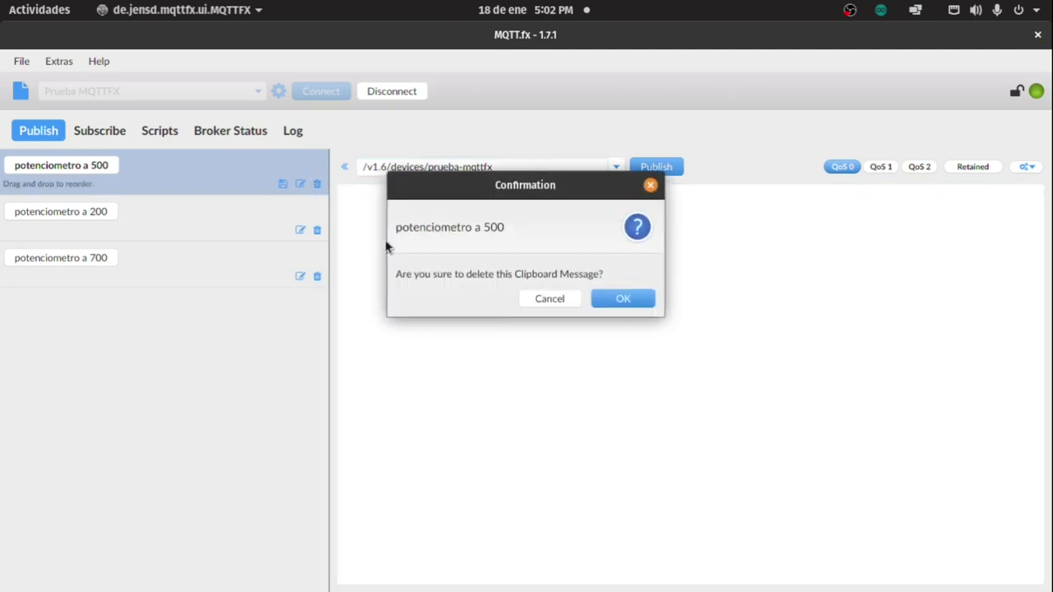
pyautogui.click(623, 299)
pyautogui.click(317, 185)
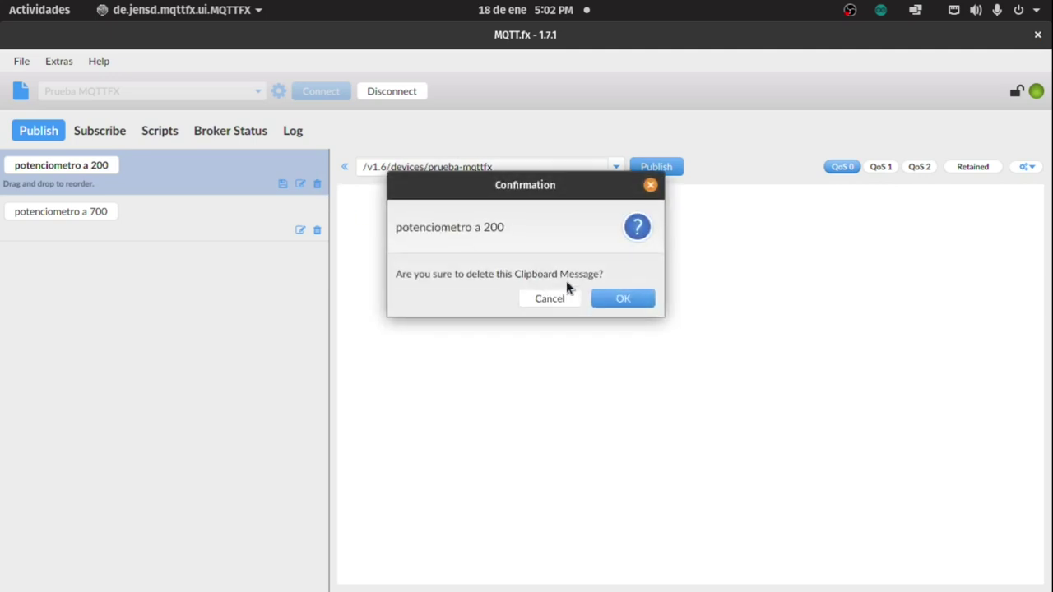
pyautogui.click(622, 298)
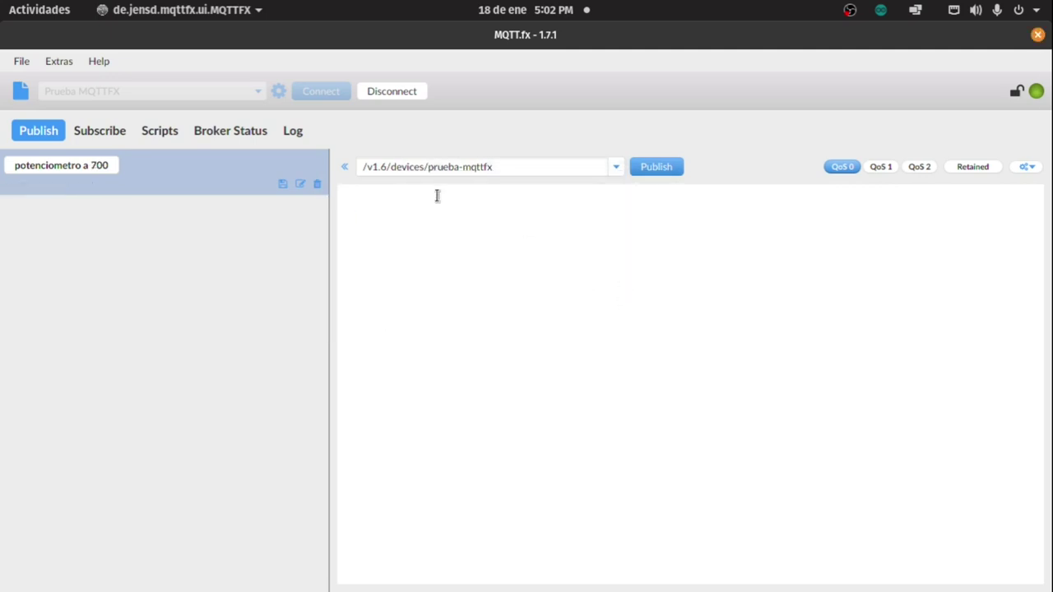
pyautogui.click(317, 185)
pyautogui.click(625, 300)
# - Switch to the Arduino IDE and begin a JSON payload on the empty sketch's first line with {"lectura_A0"
pyautogui.click(366, 199)
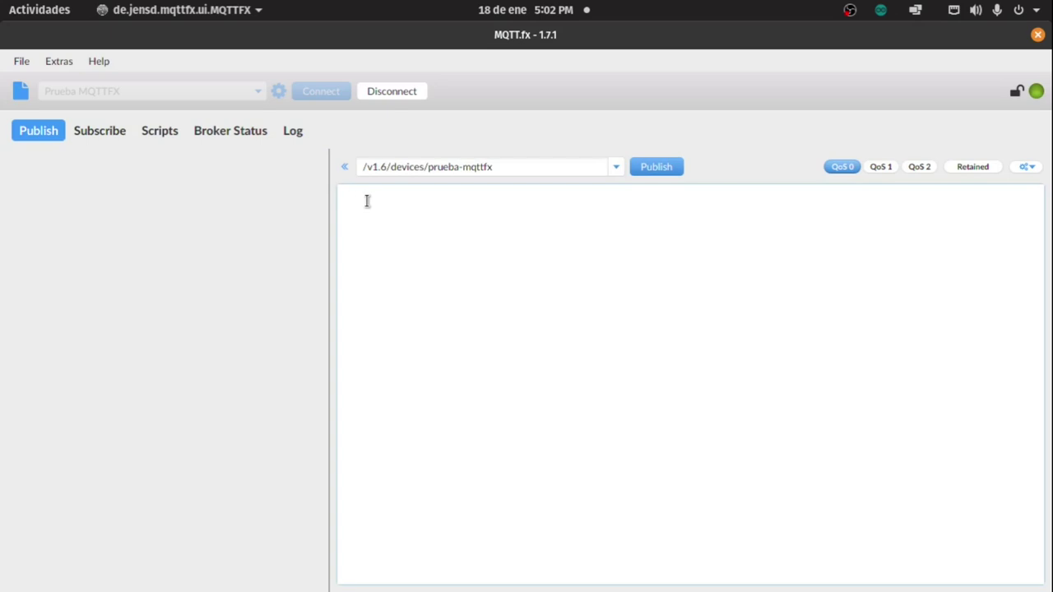
pyautogui.hotkey('alt', 'Tab')
pyautogui.press('Tab')
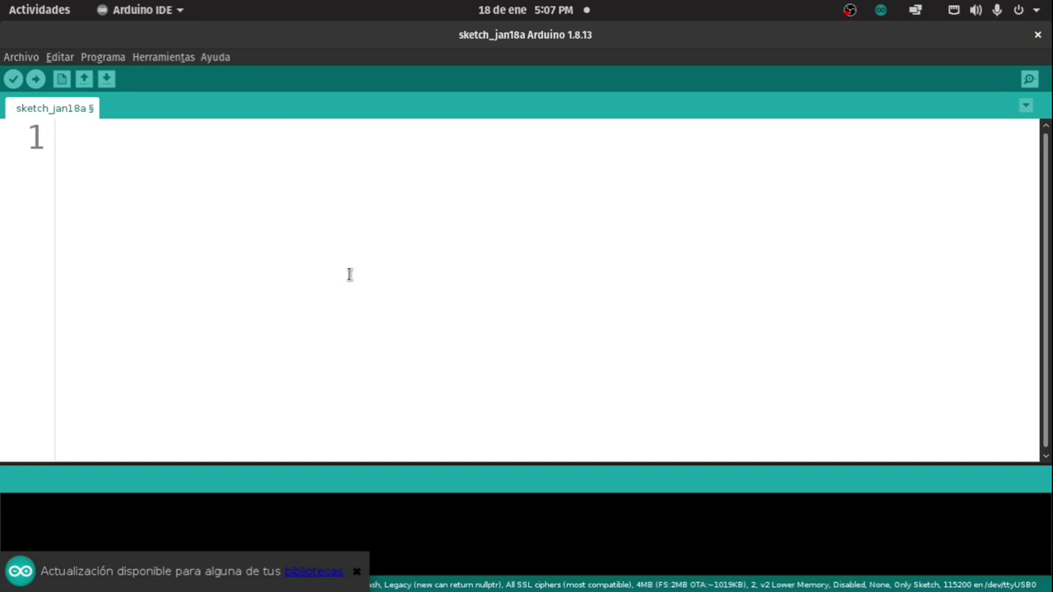
pyautogui.click(349, 273)
pyautogui.write('{2')
pyautogui.press('BackSpace')
pyautogui.write('"')
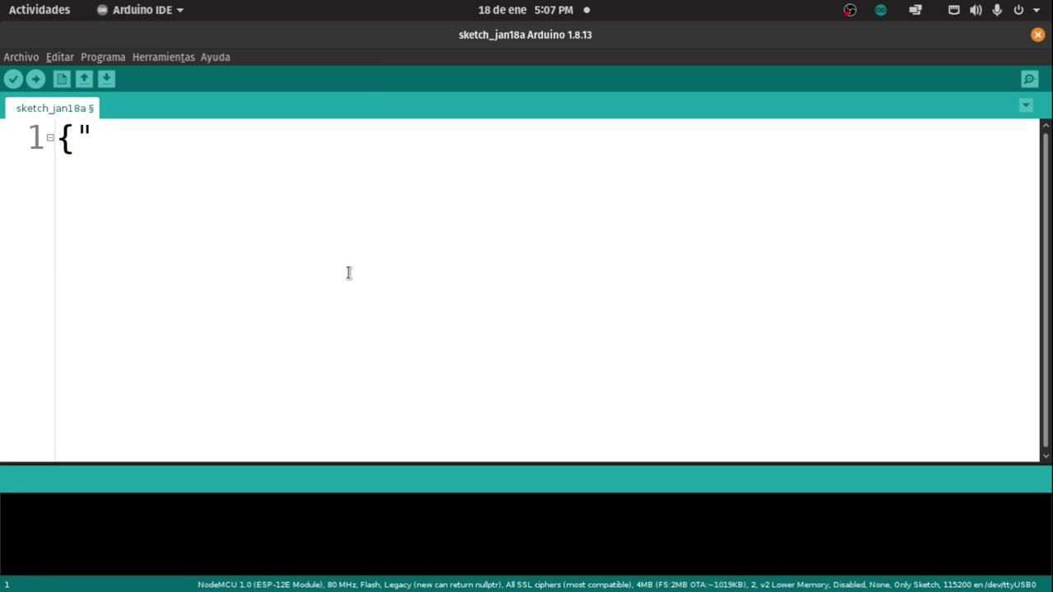
pyautogui.write('lectru')
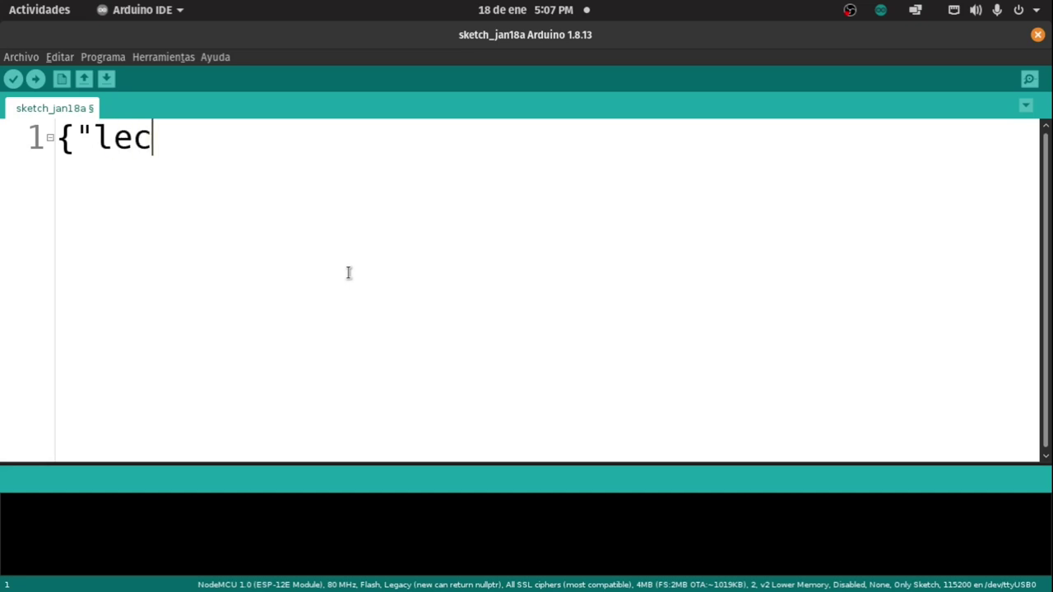
pyautogui.press('BackSpace')
pyautogui.press('BackSpace')
pyautogui.write('ura_')
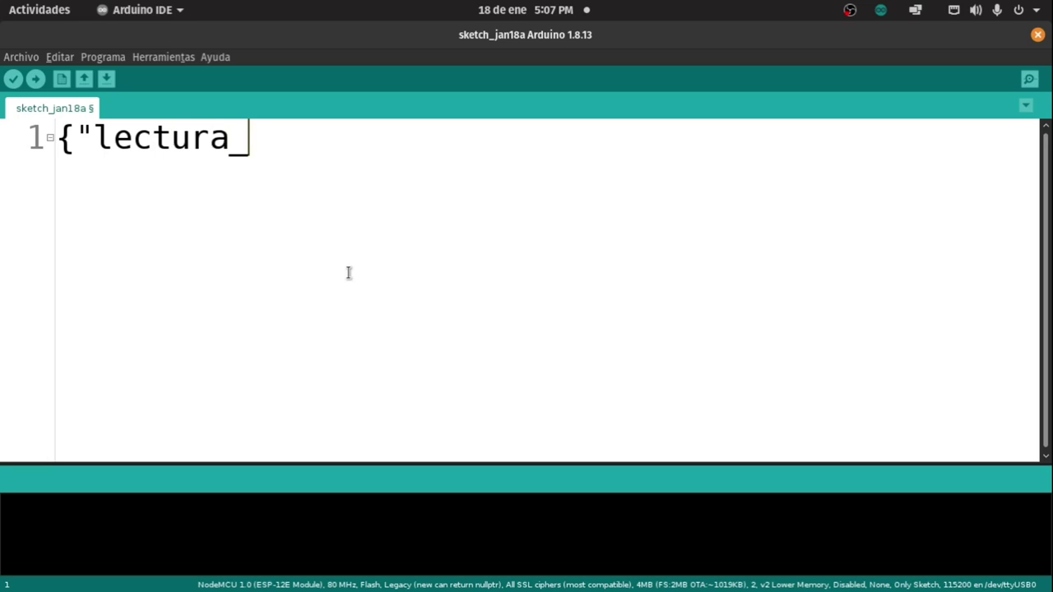
pyautogui.write('A0')
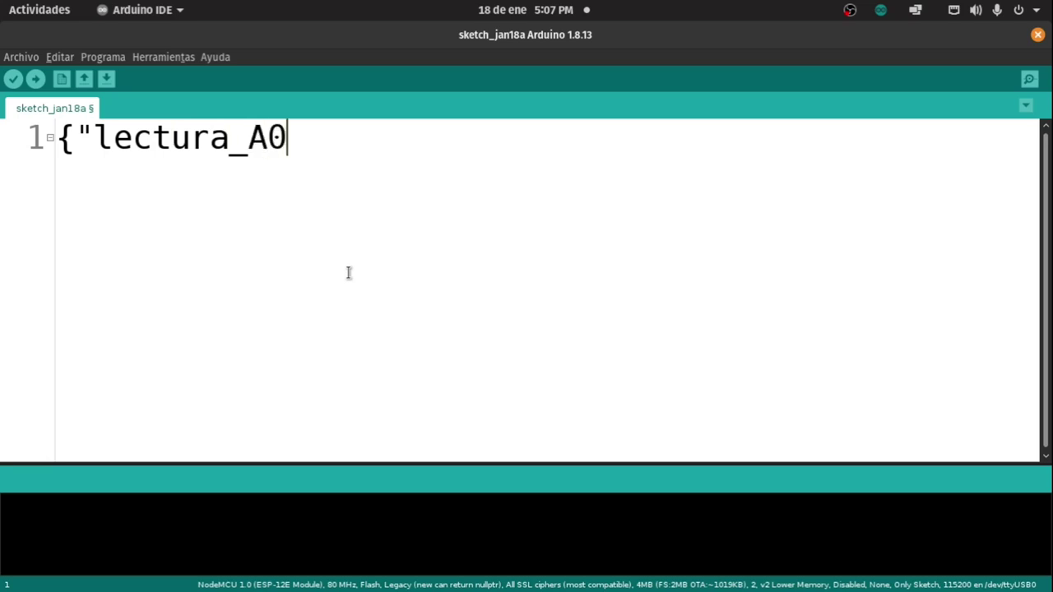
pyautogui.write('"')
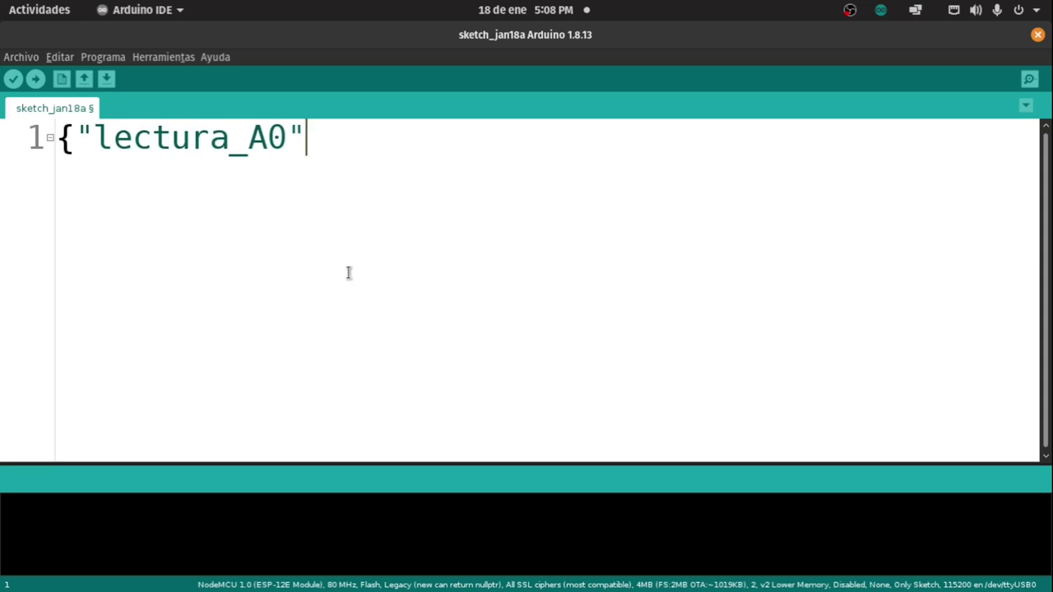
# - Close the outer JSON object and give the lectura_A0 key an empty nested object, so the line reads {"lectura_A0":{}}
pyautogui.write(']')
pyautogui.press('BackSpace')
pyautogui.write('}')
pyautogui.press('Left')
pyautogui.write(':')
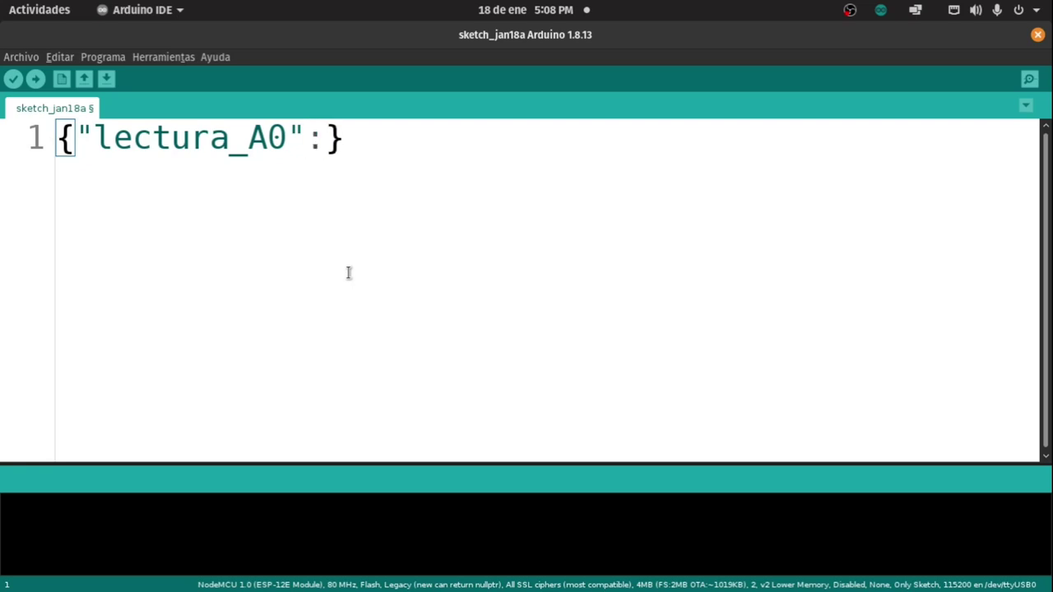
pyautogui.write('[]')
pyautogui.press('BackSpace')
pyautogui.press('BackSpace')
pyautogui.write('{}')
pyautogui.press('Left')
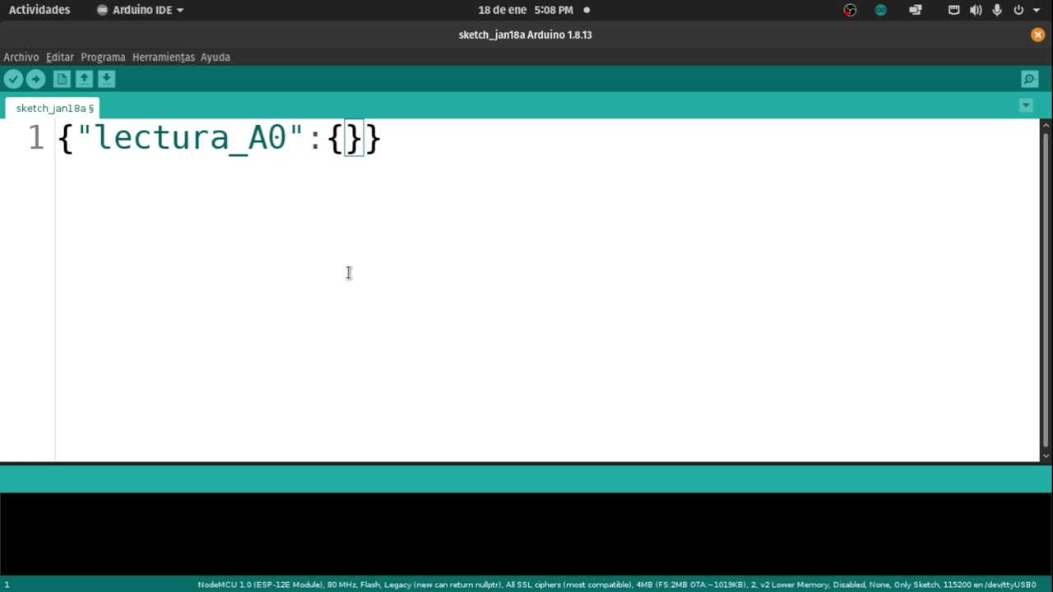
# - Fill the nested object with "value":500 to complete the payload {"lectura_A0":{"value":500}}
pyautogui.write('""')
pyautogui.press('Left')
pyautogui.write('value')
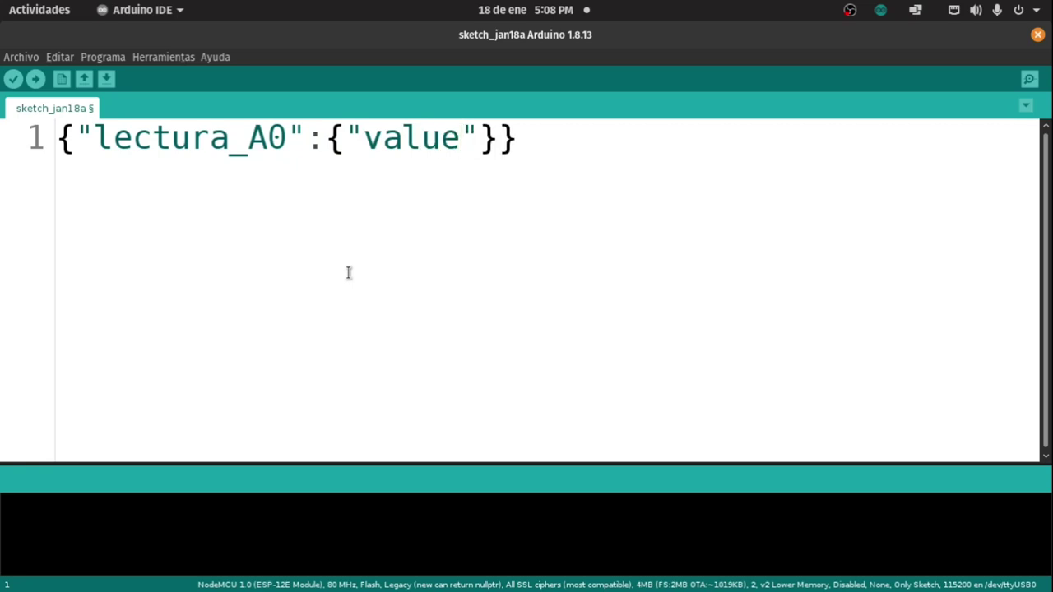
pyautogui.press('Left')
pyautogui.press('Left')
pyautogui.press('Left')
pyautogui.press('Left')
pyautogui.press('Left')
pyautogui.press('Left')
pyautogui.write(':')
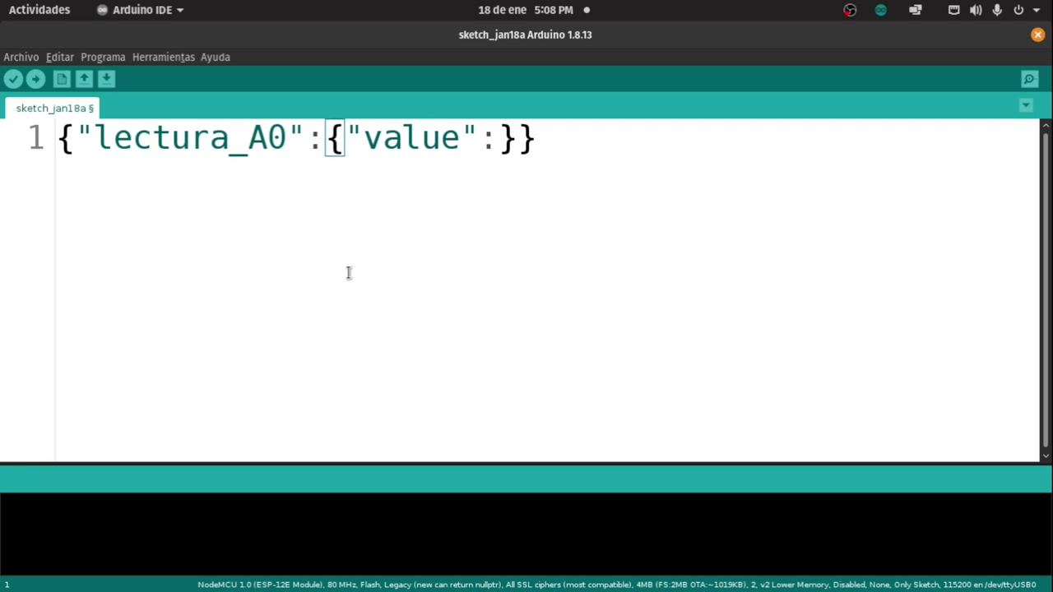
pyautogui.write('500')
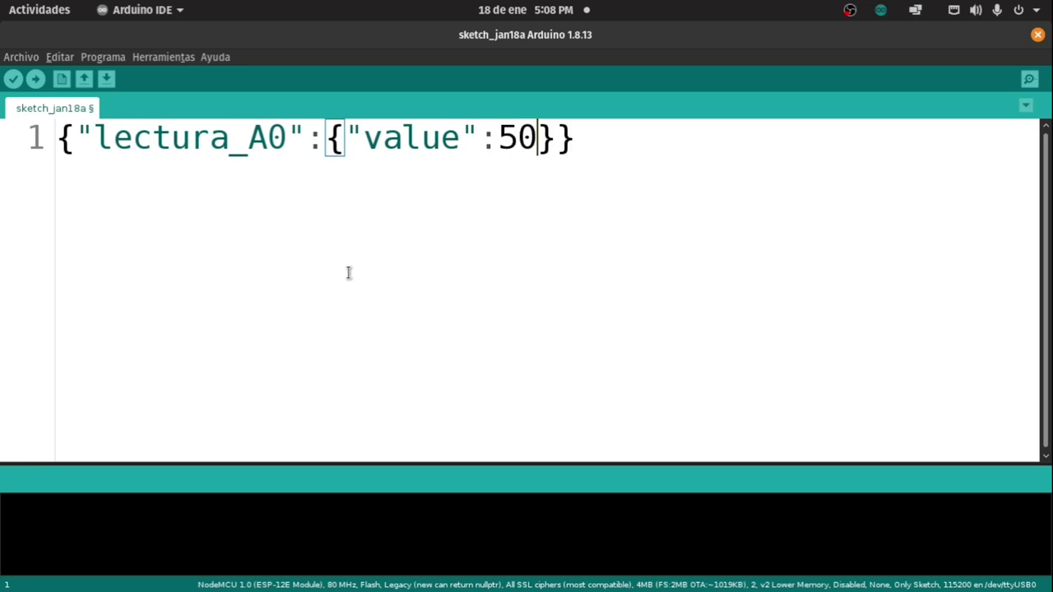
# - Copy the entire JSON payload from the Arduino sketch and switch to MQTT.fx
pyautogui.click(620, 140)
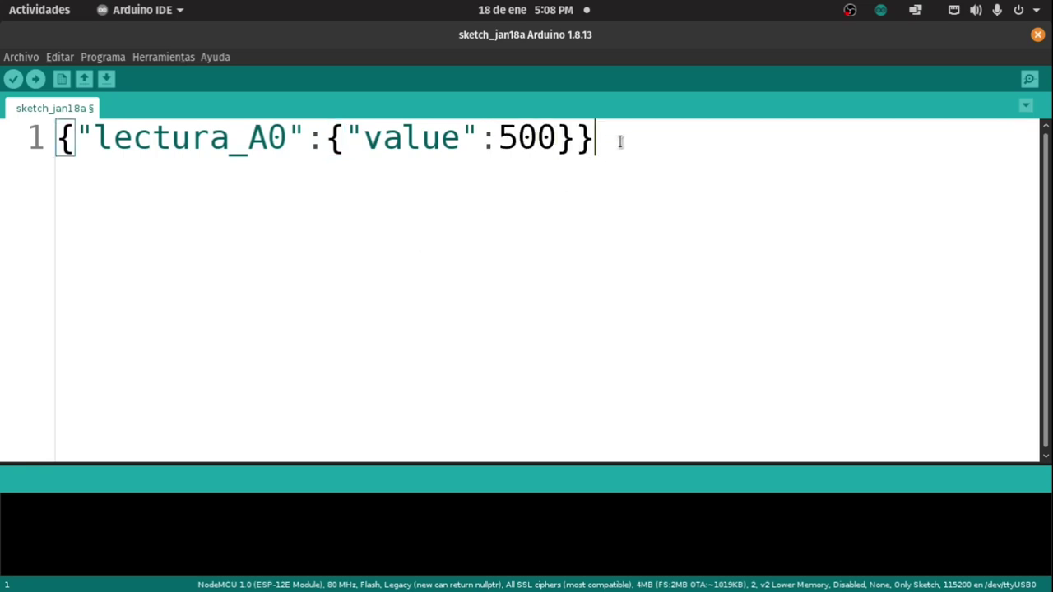
pyautogui.moveTo(627, 135); pyautogui.dragTo(54, 139)
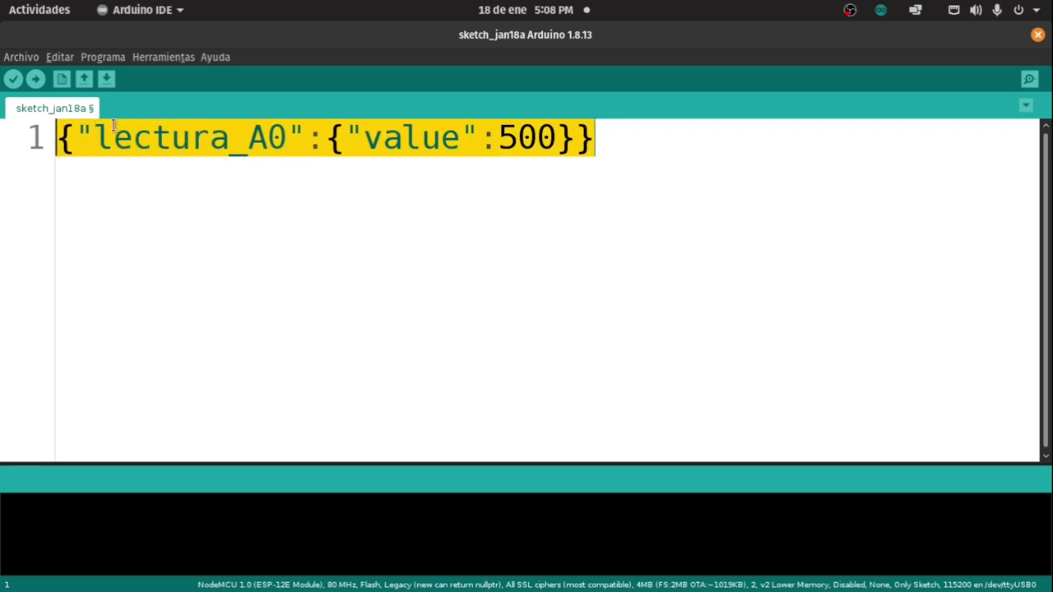
pyautogui.rightClick(132, 135)
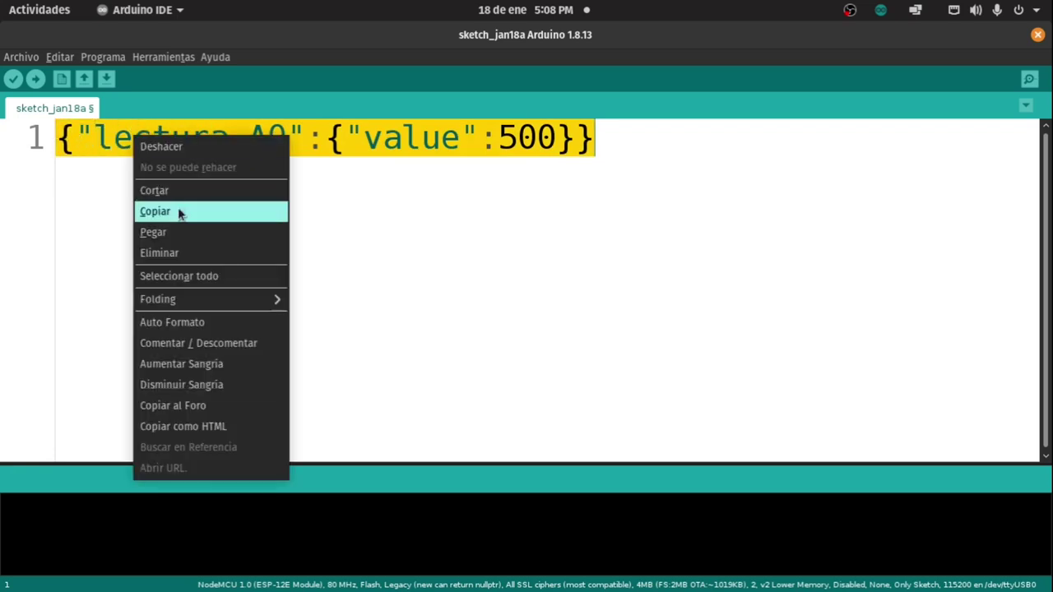
pyautogui.click(217, 214)
pyautogui.hotkey('alt', 'Tab')
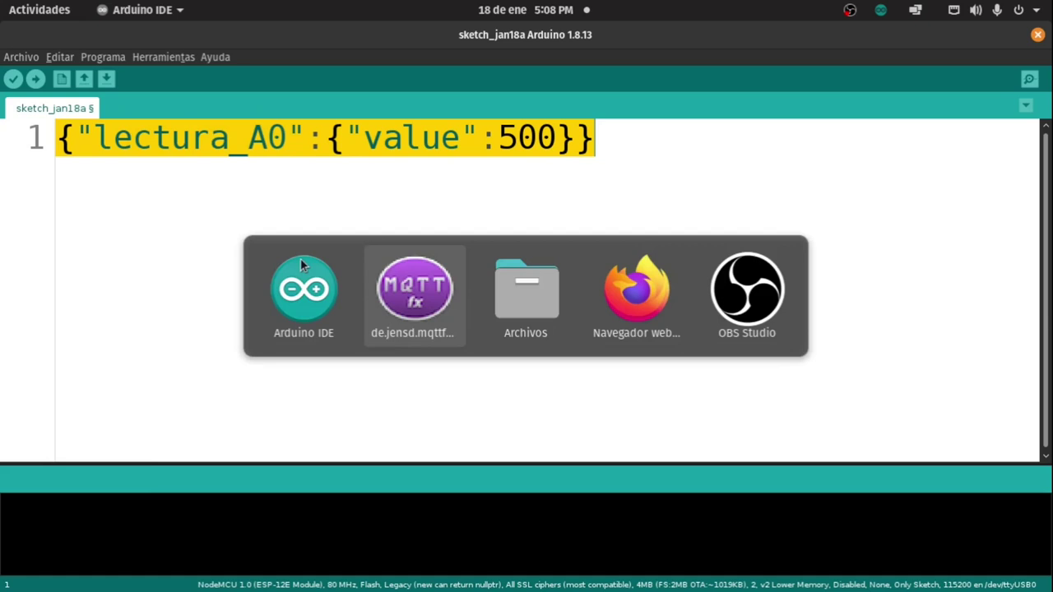
pyautogui.hotkey('alt', 'Tab')
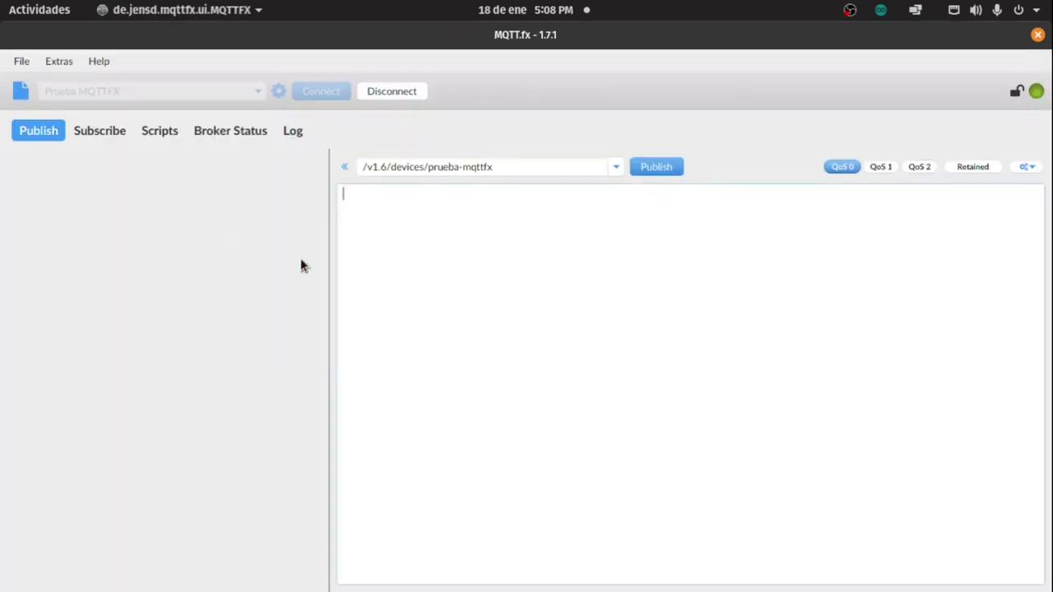
pyautogui.rightClick(358, 208)
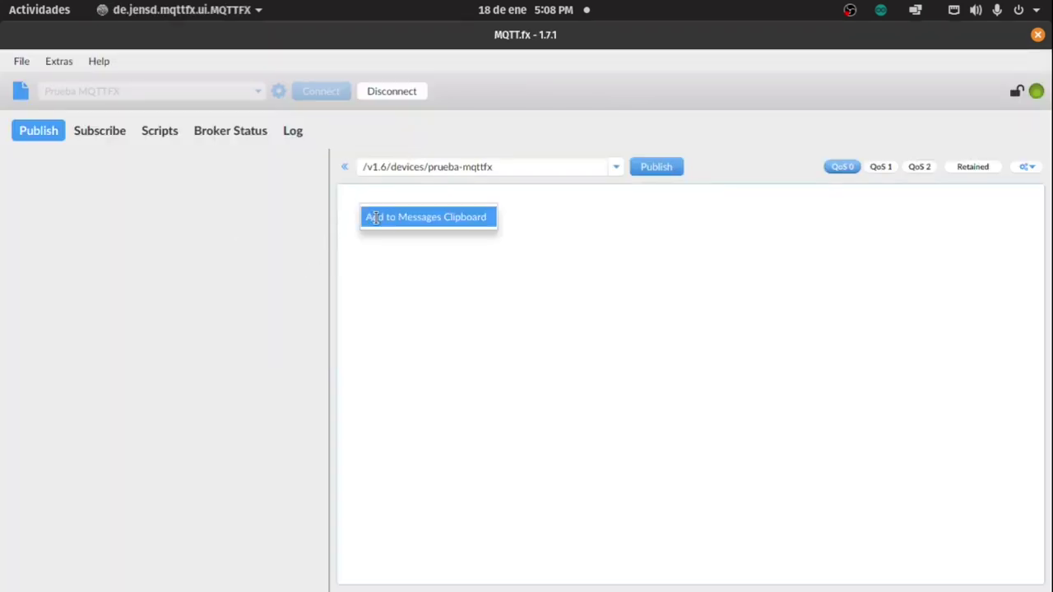
pyautogui.click(378, 219)
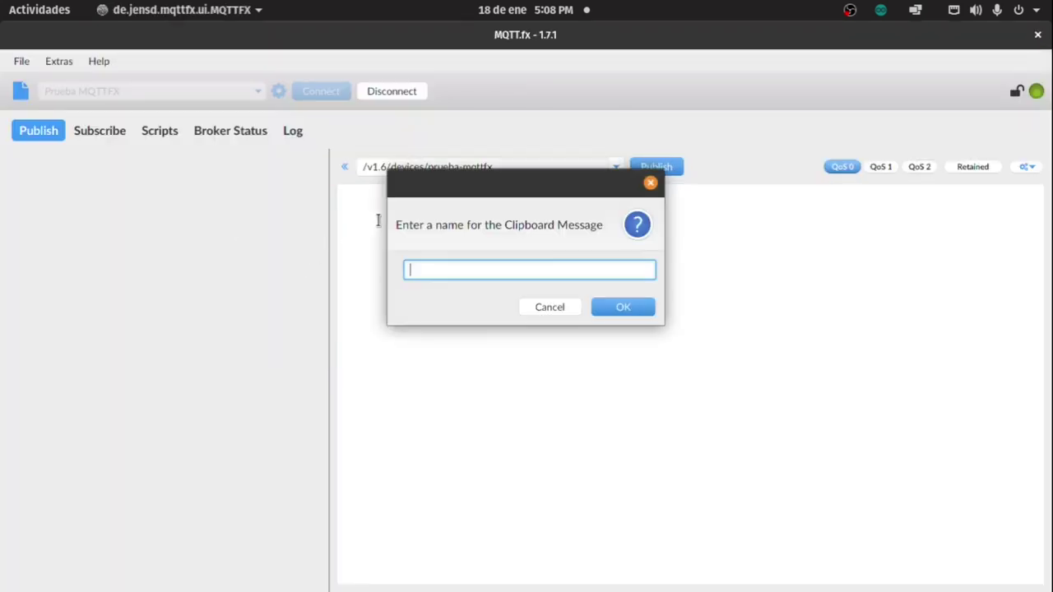
pyautogui.click(649, 183)
# - Paste the copied JSON payload into the message body and publish it to /v1.6/devices/prueba-mqttfx
pyautogui.hotkey('ctrl', 'v')
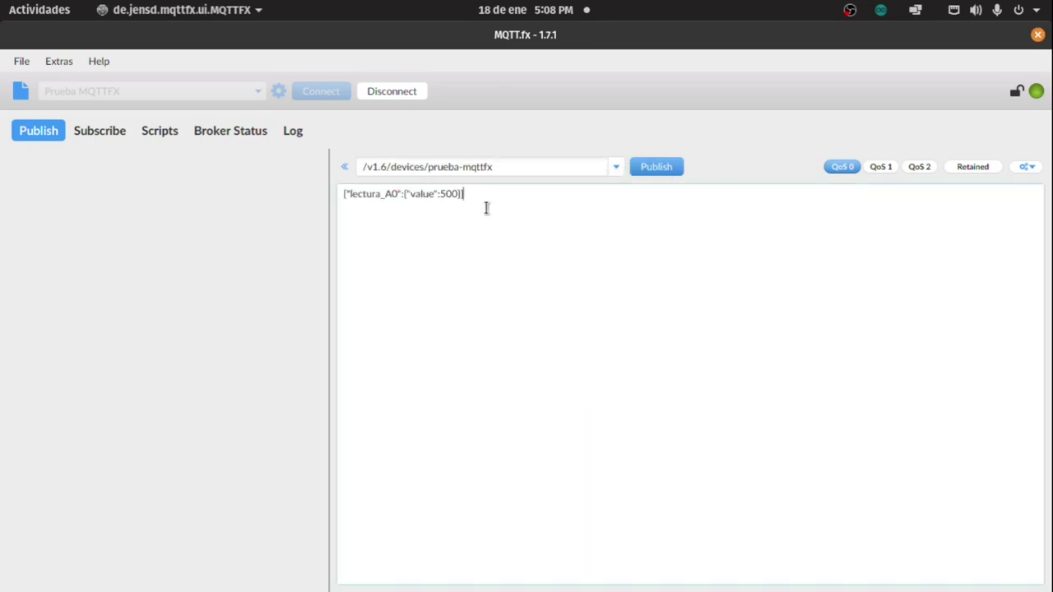
pyautogui.click(657, 167)
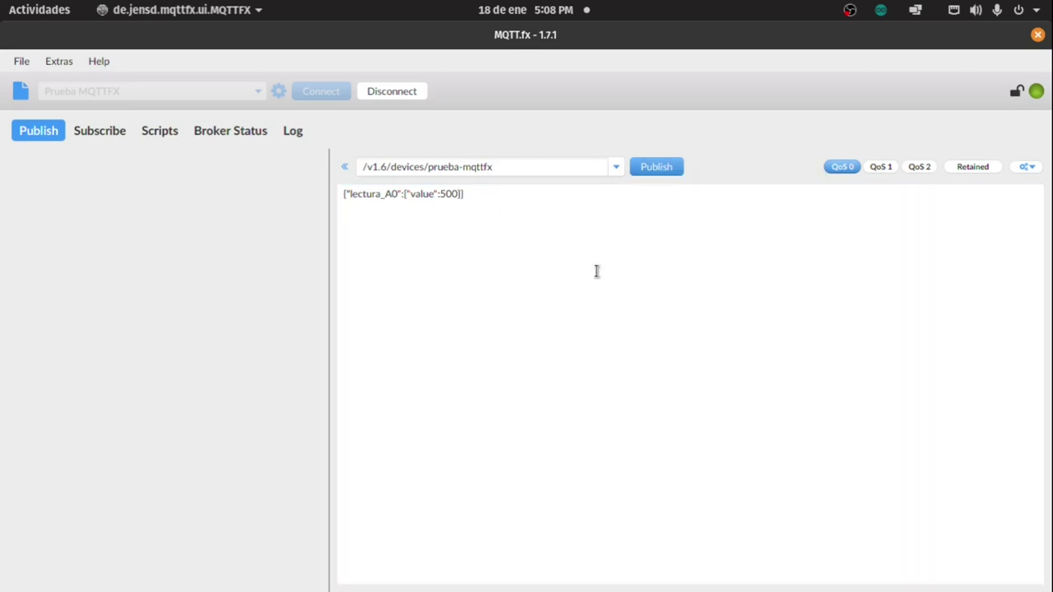
# - Add the current message to the Messages Clipboard under the name Simular 500
pyautogui.rightClick(477, 201)
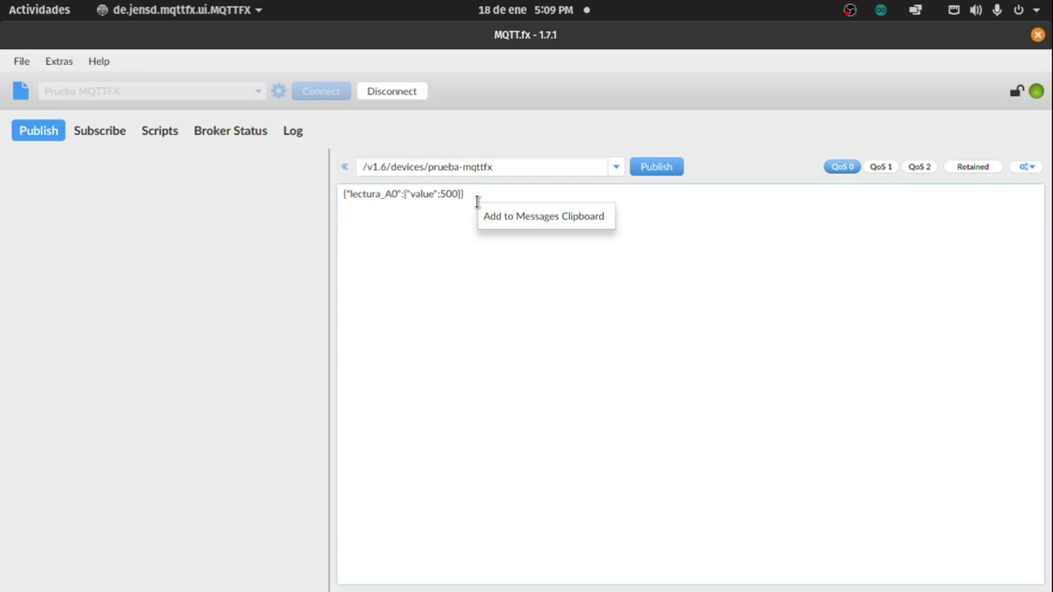
pyautogui.click(520, 217)
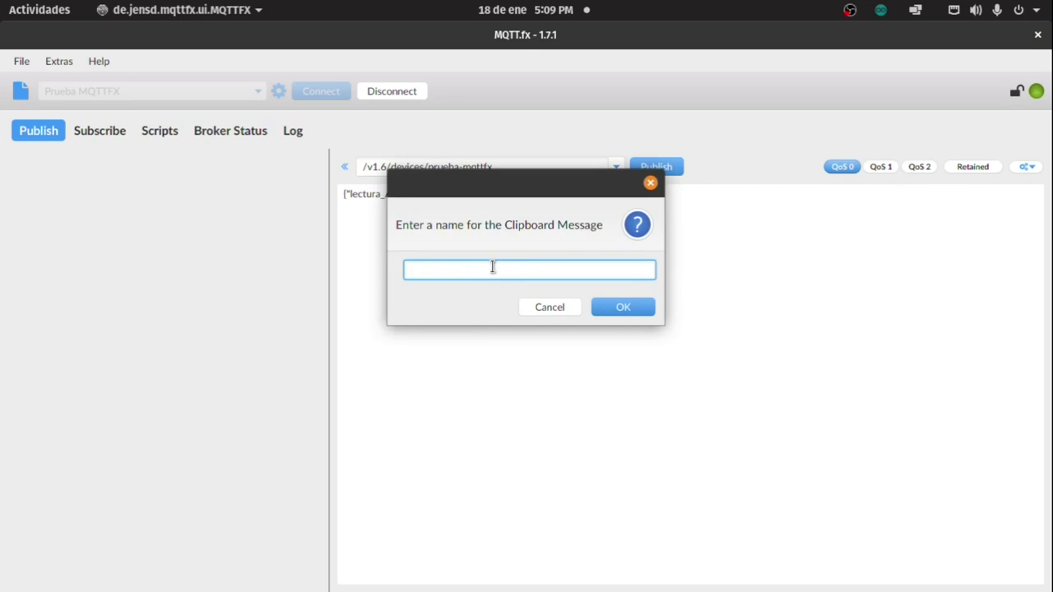
pyautogui.write('S')
pyautogui.press('BackSpace')
pyautogui.write('Simular 500')
pyautogui.click(619, 309)
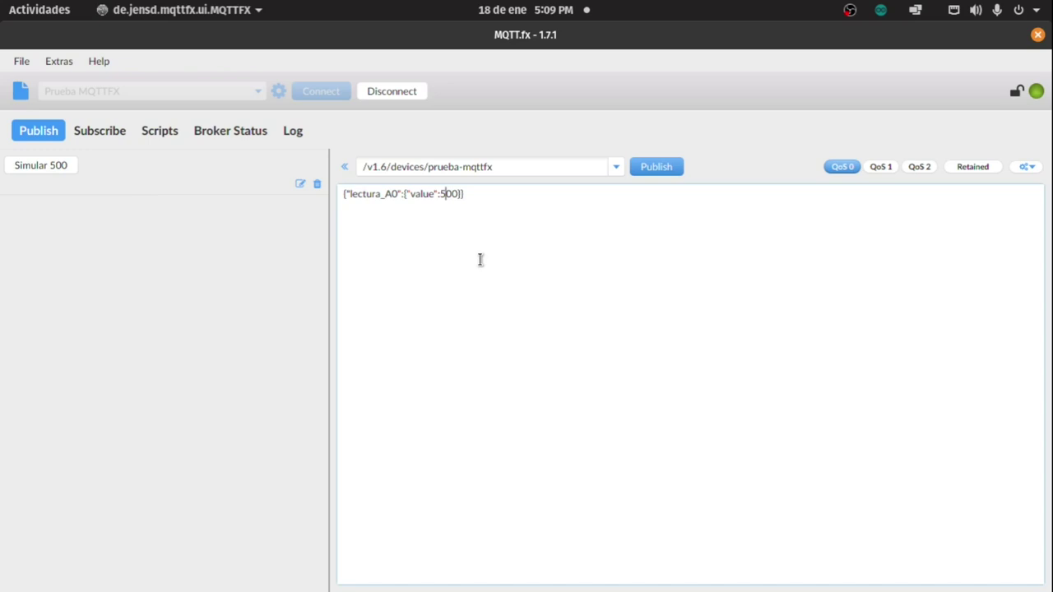
# - Change the payload value to 200 and add the message to the Messages Clipboard as Simular 200
pyautogui.press('BackSpace')
pyautogui.write('2')
pyautogui.rightClick(491, 228)
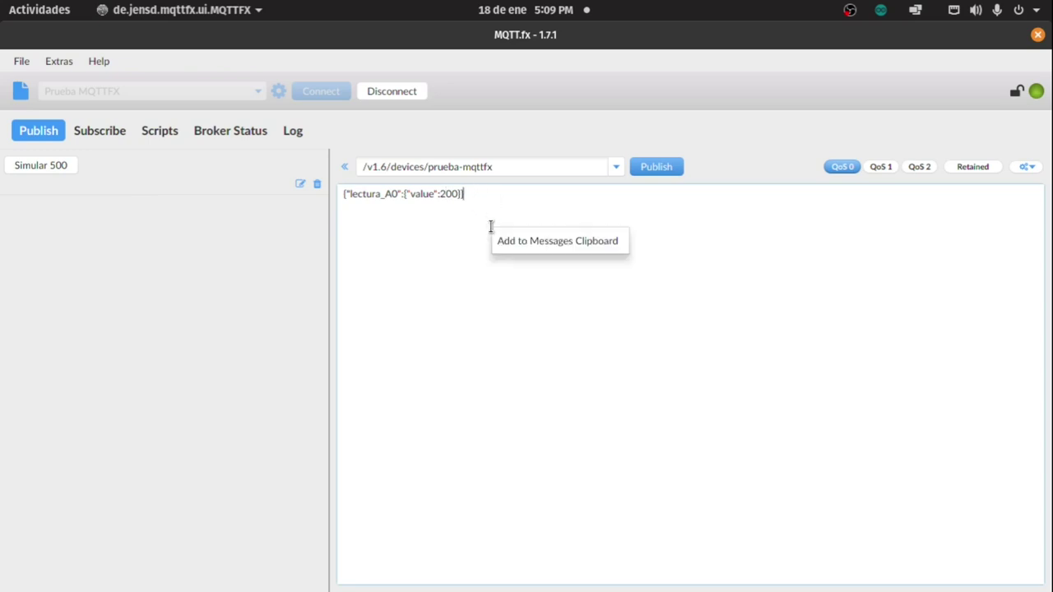
pyautogui.click(517, 240)
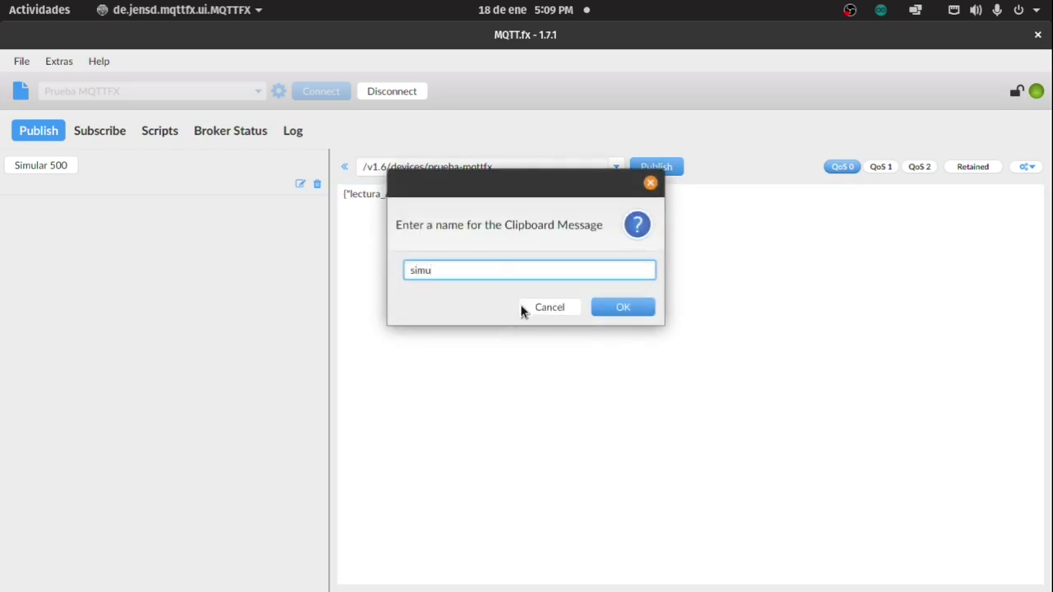
pyautogui.write('Sim')
pyautogui.click(623, 309)
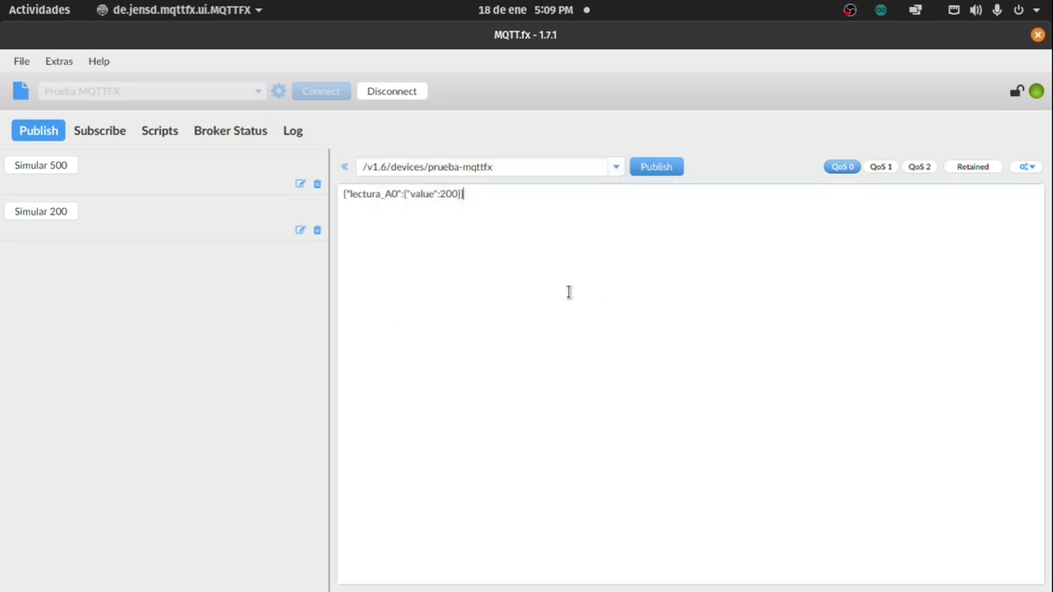
# - Change the payload value to 100 and add the message to the Messages Clipboard as Simular 100
pyautogui.click(442, 195)
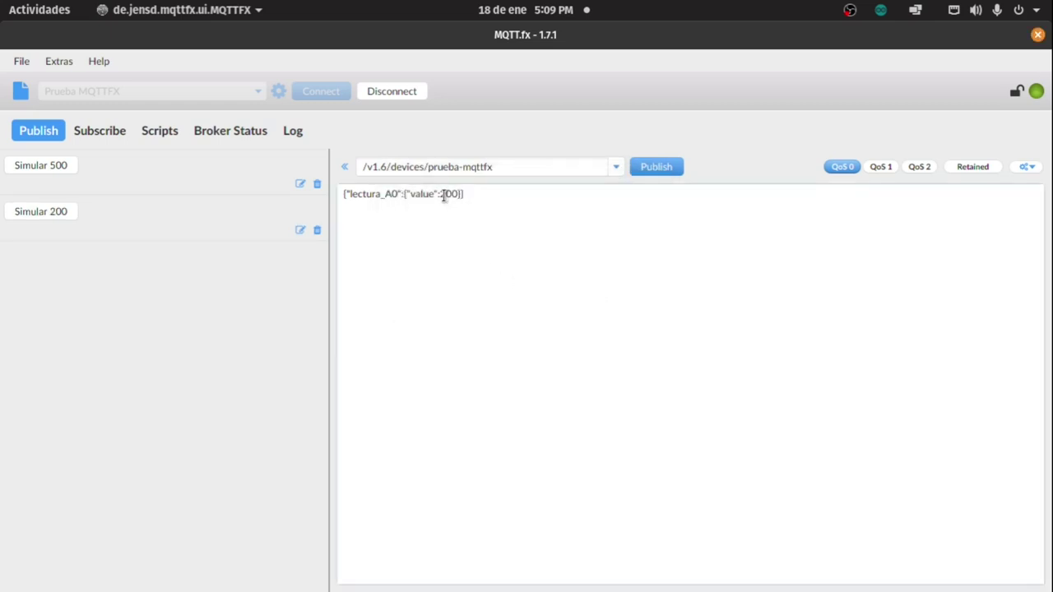
pyautogui.rightClick(470, 249)
pyautogui.click(501, 261)
pyautogui.write('Simular 100')
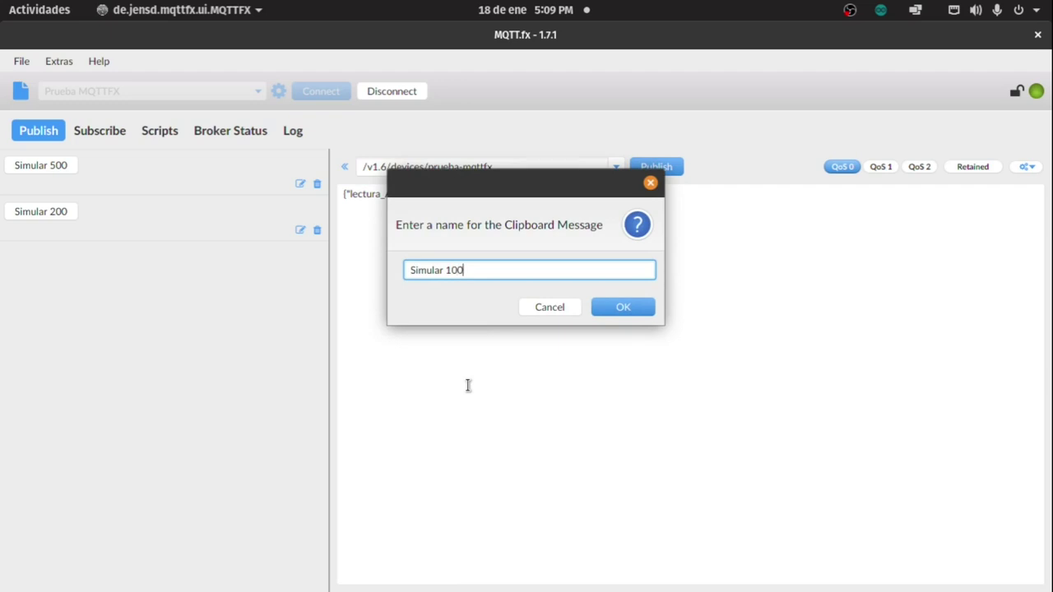
pyautogui.click(625, 309)
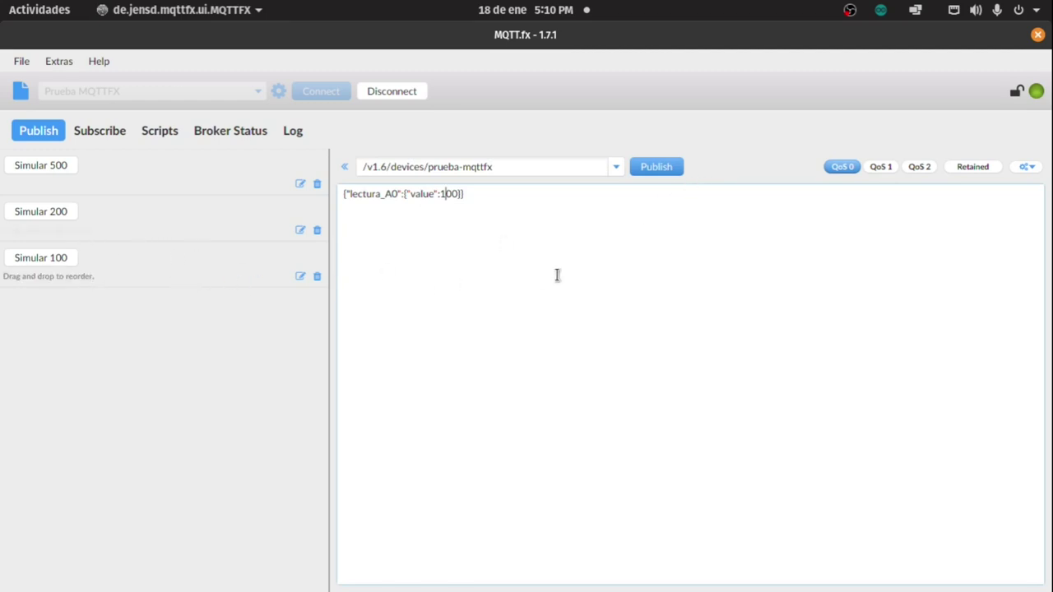
# - Switch to Ubidots in Firefox and reopen the prueba mqttfx device to check its lectura_a0 variable
pyautogui.hotkey('alt', 'Tab')
pyautogui.hotkey('alt', 'Tab')
pyautogui.hotkey('alt', 'Tab')
pyautogui.hotkey('alt', 'Tab')
pyautogui.hotkey('alt', 'Tab')
pyautogui.hotkey('alt', 'Tab')
pyautogui.hotkey('alt', 'Tab')
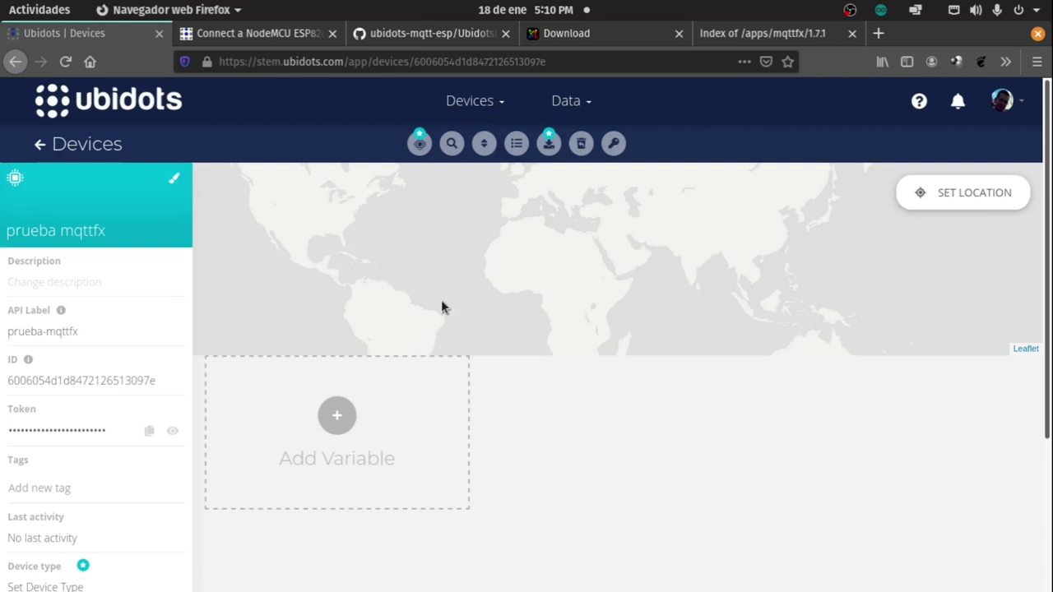
pyautogui.click(46, 150)
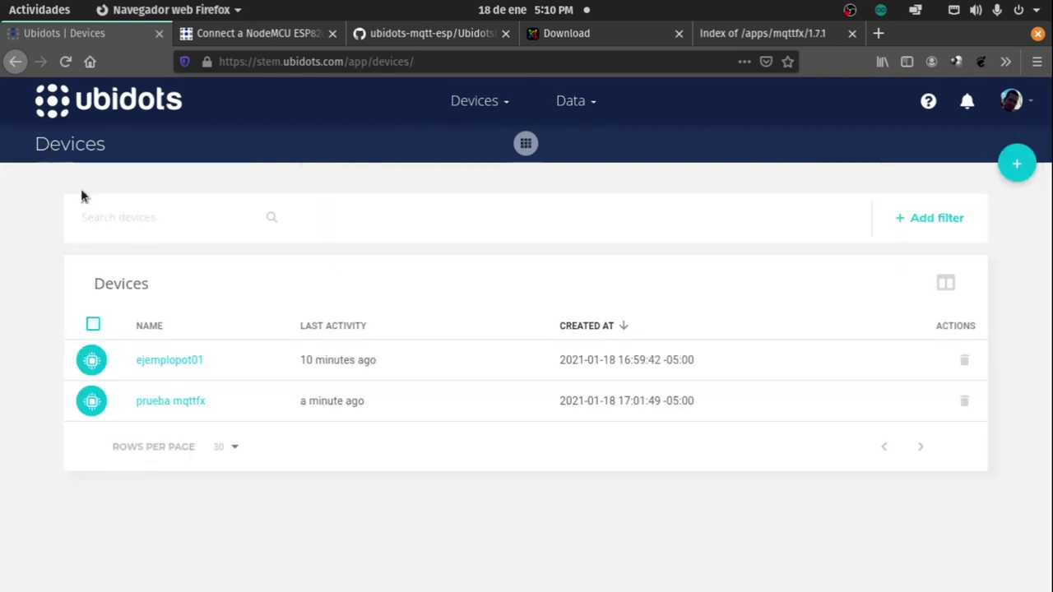
pyautogui.click(186, 405)
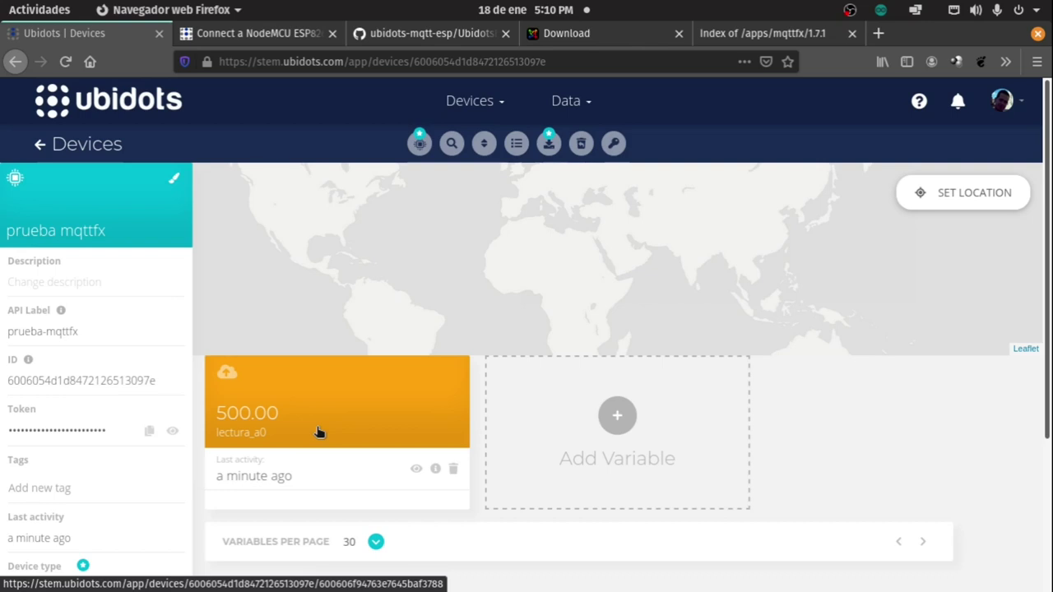
# - Send the saved Simular 200 message from MQTT.fx and reload the prueba mqttfx device in Ubidots to check the reading
pyautogui.hotkey('alt', 'Tab')
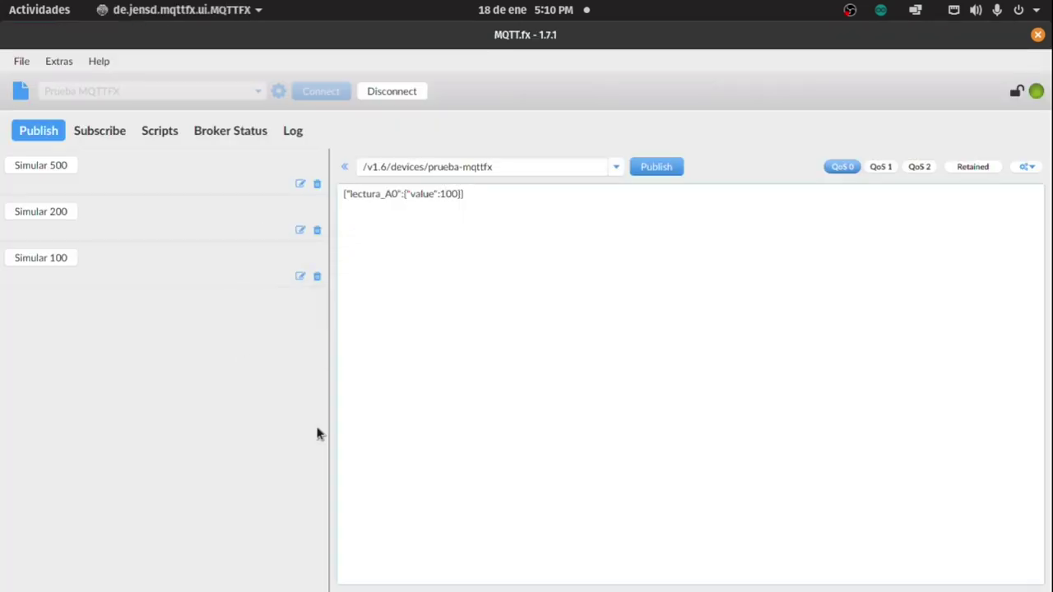
pyautogui.click(44, 211)
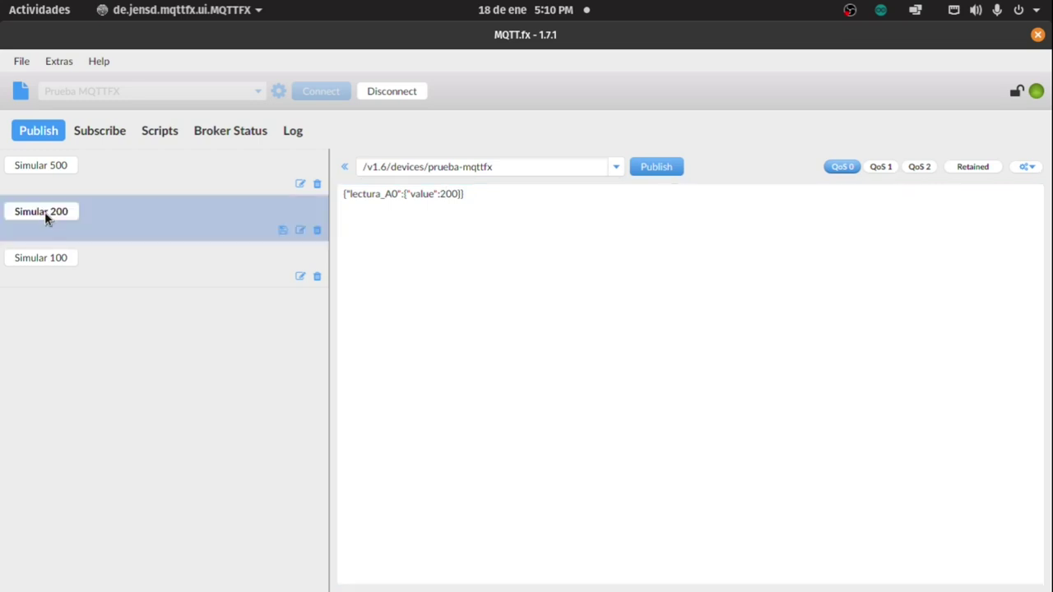
pyautogui.hotkey('alt', 'Tab')
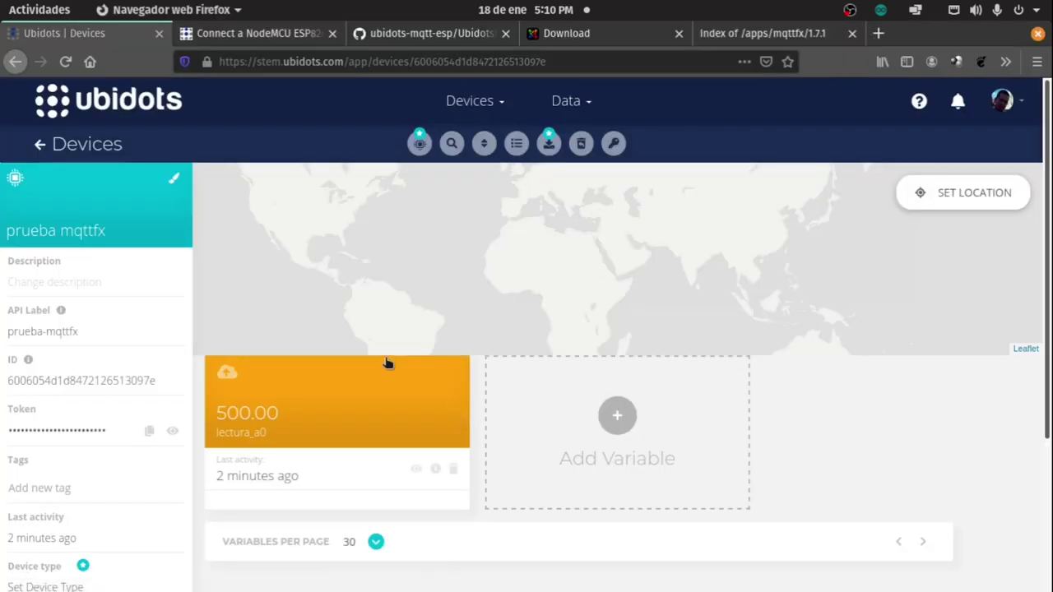
pyautogui.click(78, 146)
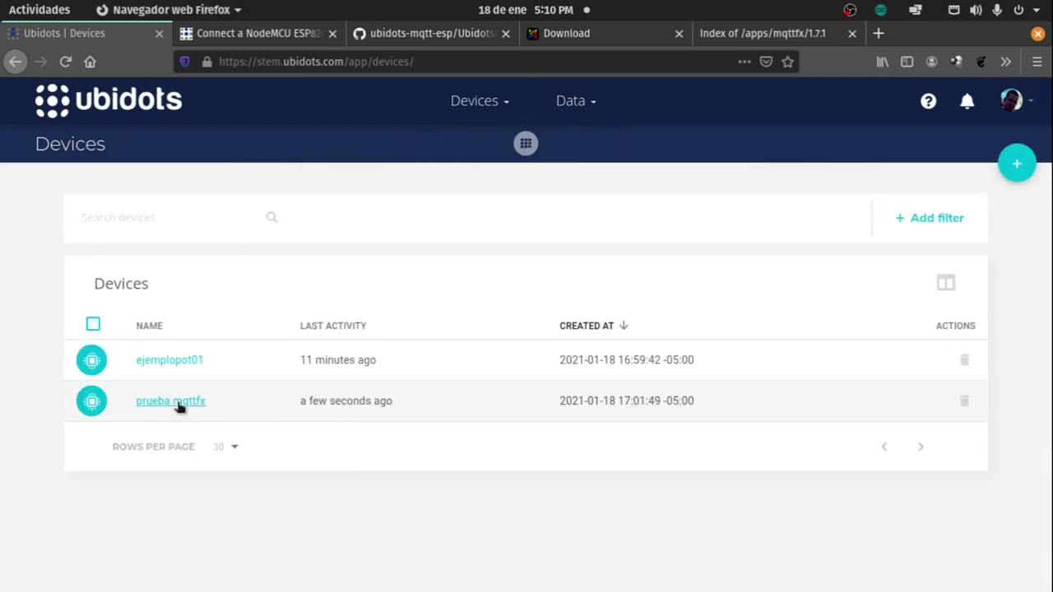
pyautogui.click(176, 403)
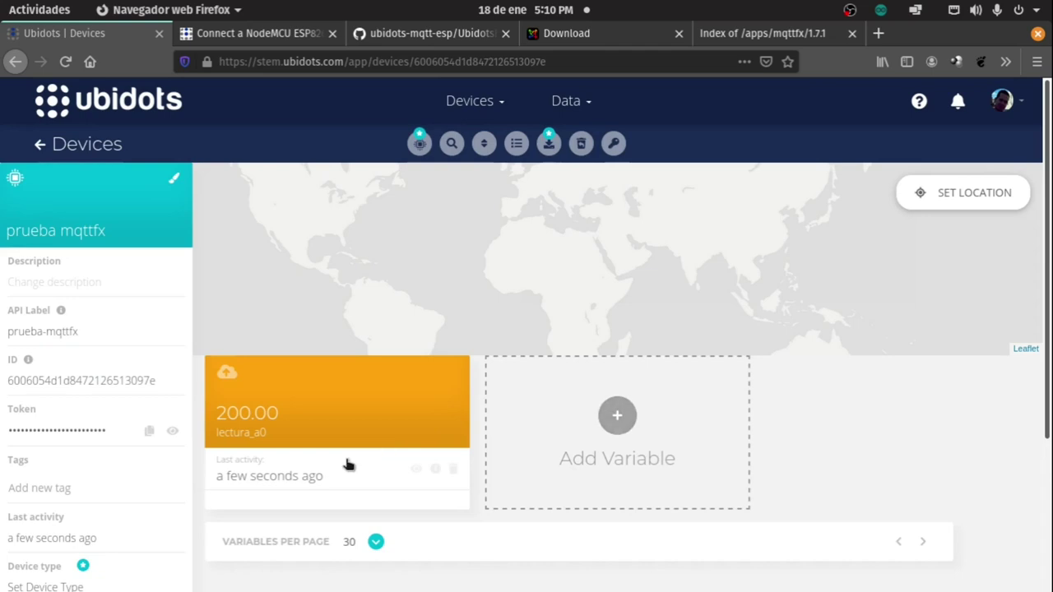
# - Send the saved Simular 100 message from MQTT.fx and reload the prueba mqttfx device in Ubidots to check the reading
pyautogui.hotkey('alt', 'Tab')
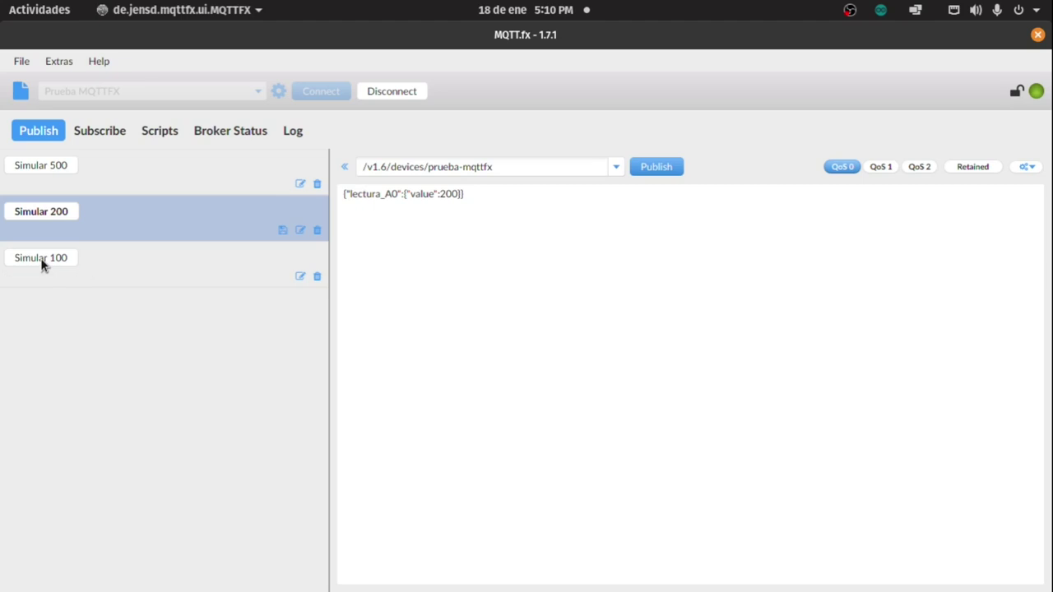
pyautogui.click(41, 259)
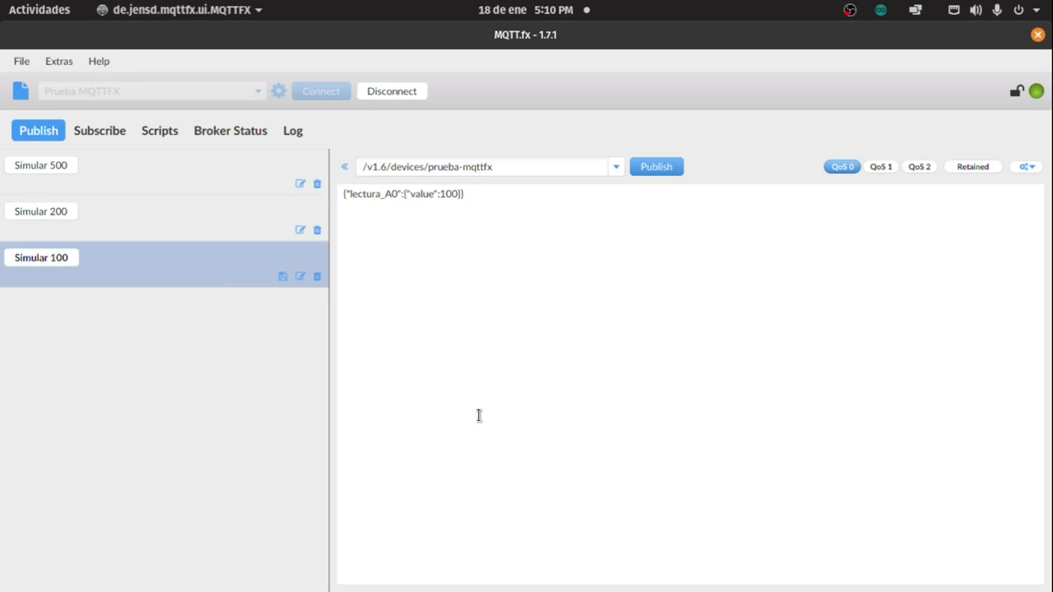
pyautogui.hotkey('alt', 'Tab')
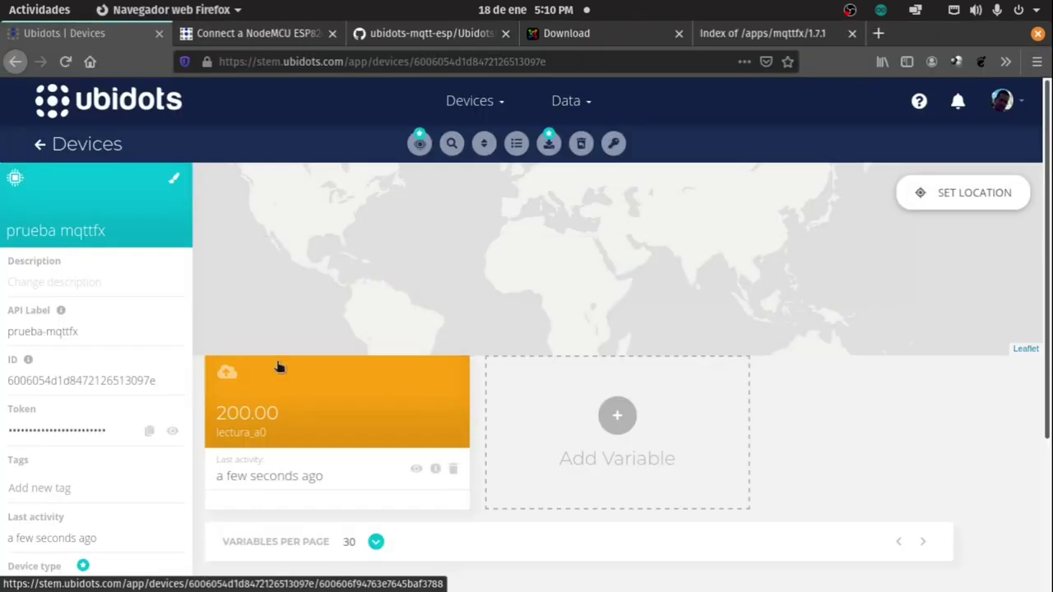
pyautogui.click(39, 144)
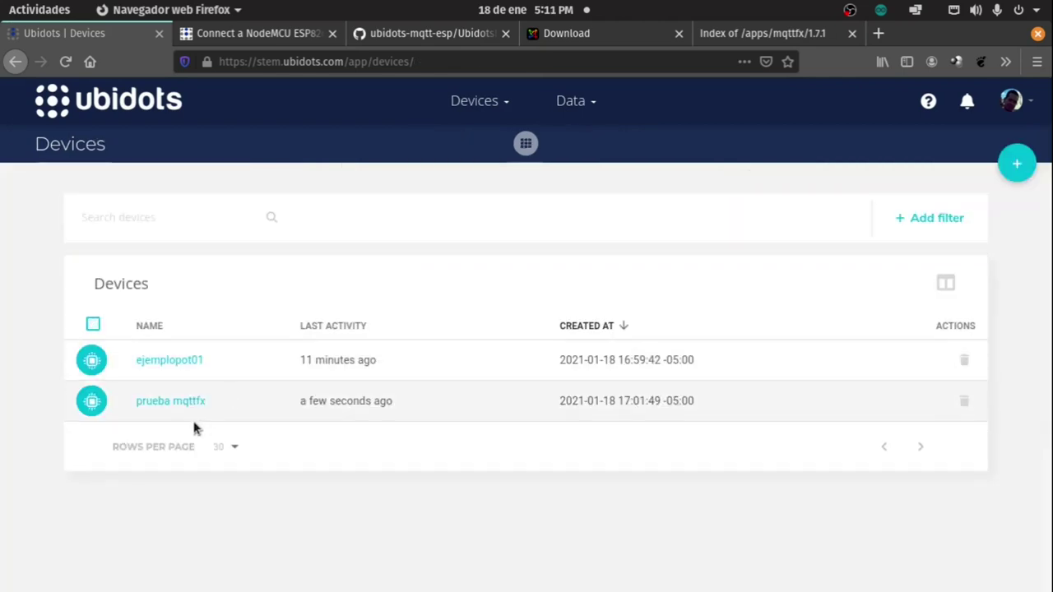
pyautogui.click(172, 403)
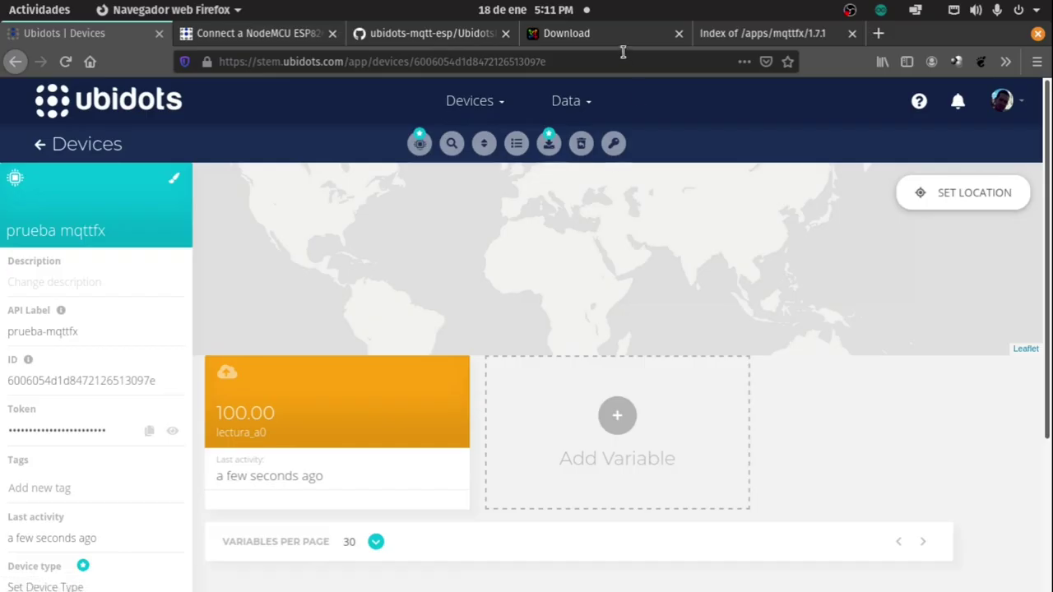
# - Go to the Ubidots dashboards and start a new Tank widget on the Demo Dashboard
pyautogui.click(591, 104)
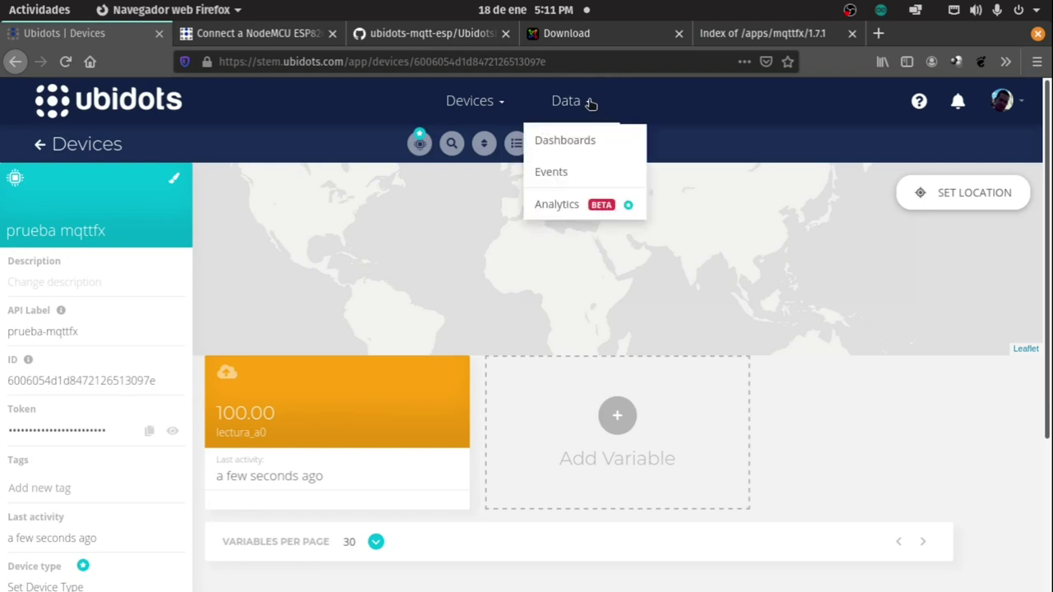
pyautogui.click(575, 141)
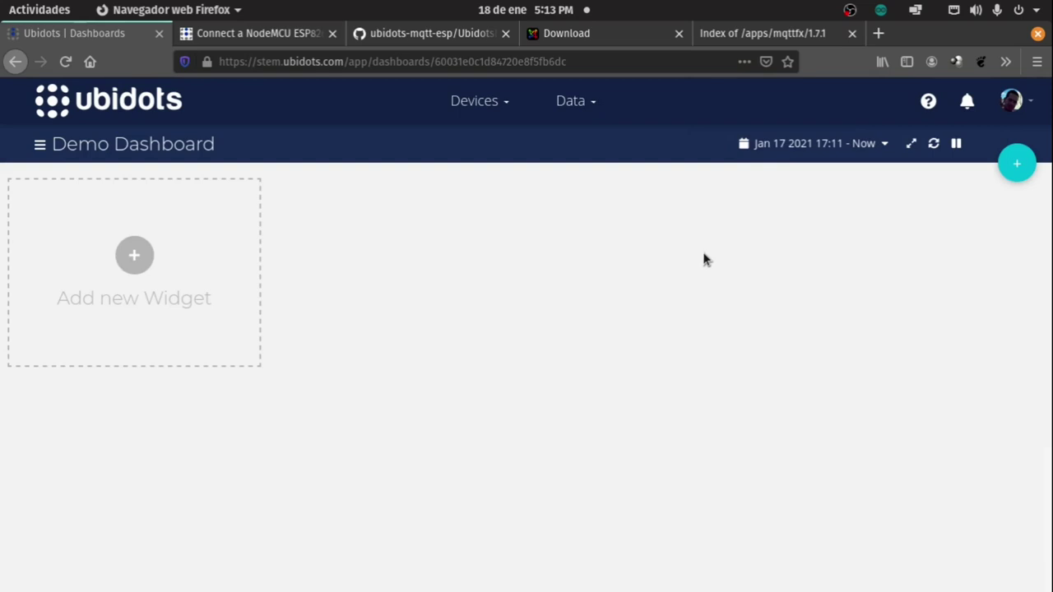
pyautogui.click(1017, 166)
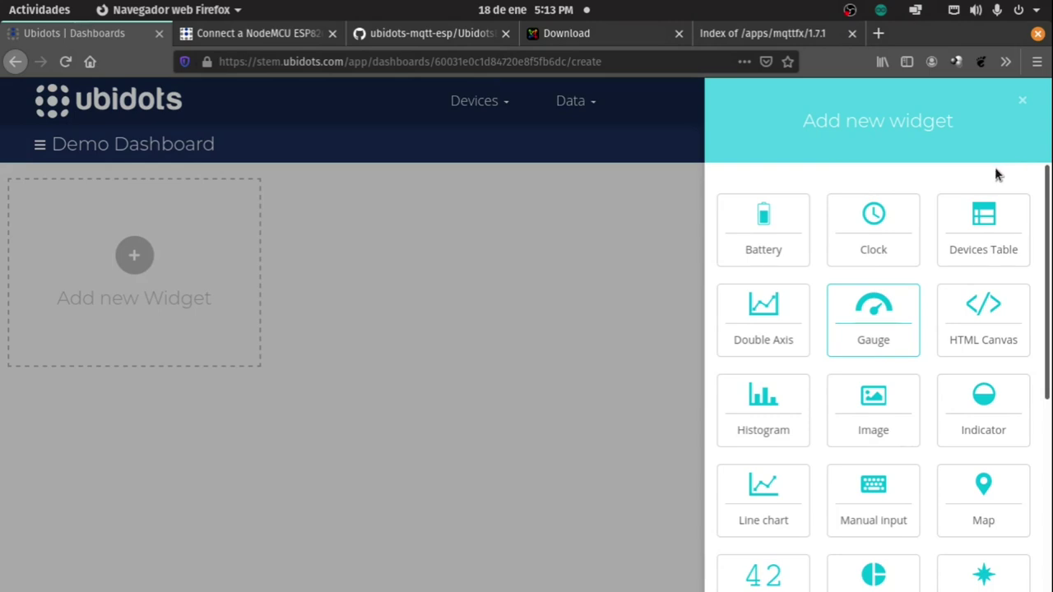
pyautogui.scroll(-2, 908, 425)
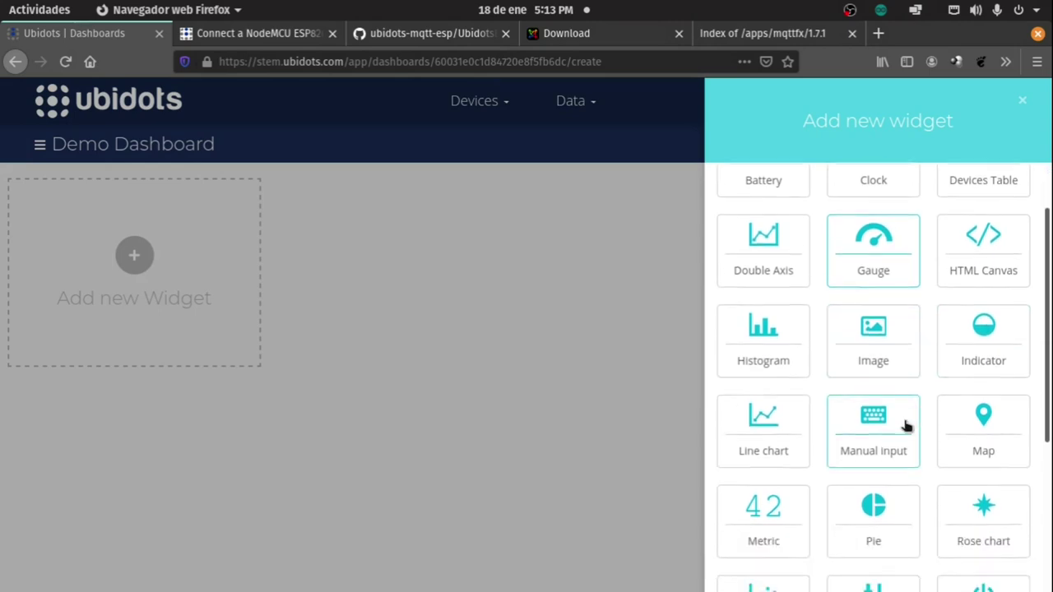
pyautogui.scroll(-5, 905, 425)
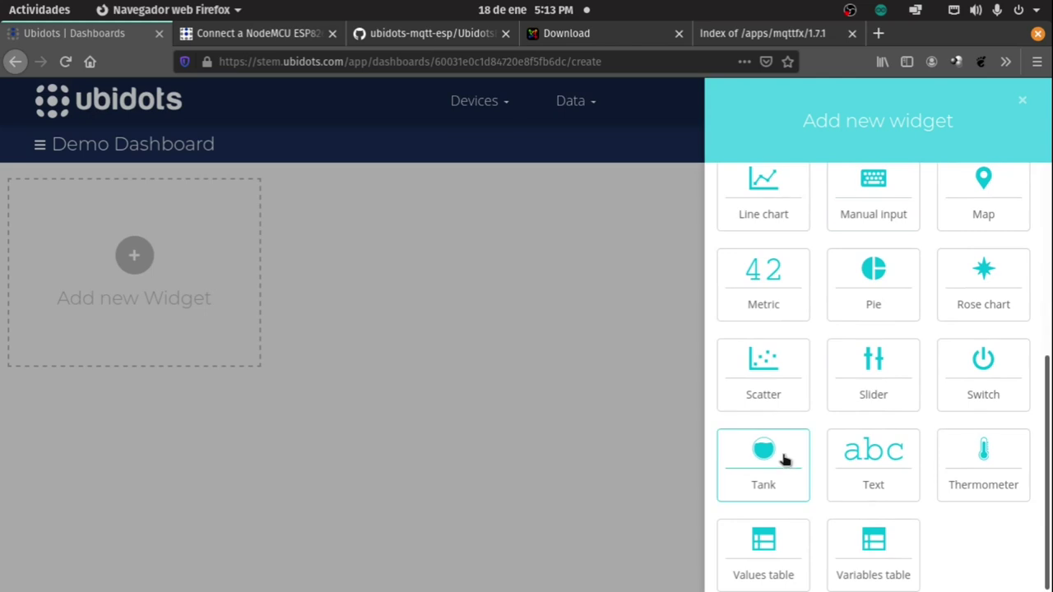
pyautogui.click(777, 459)
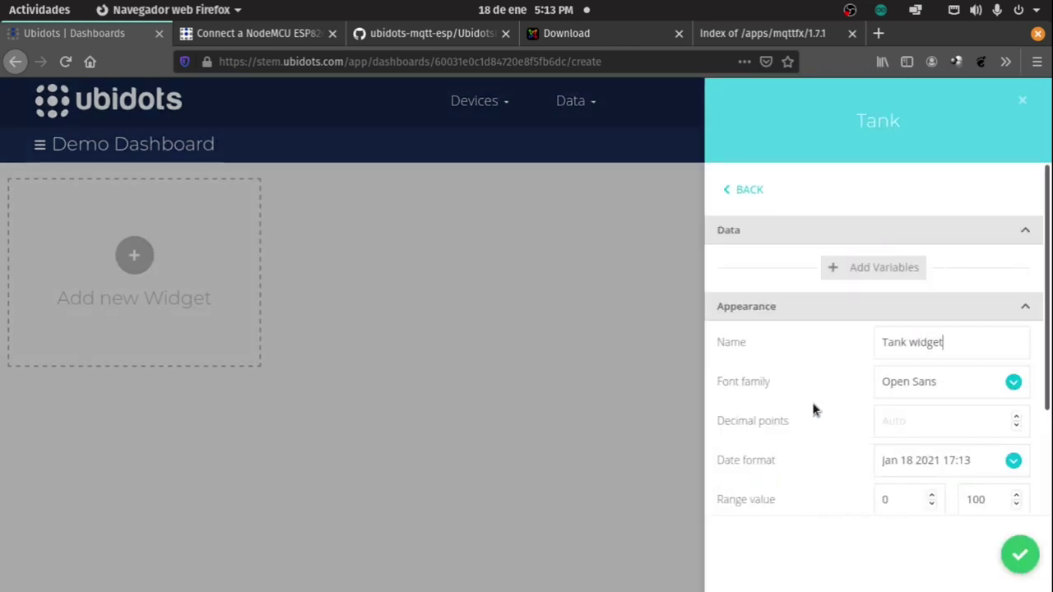
# - Assign the lectura_a0 variable of the prueba mqttfx device to the Tank widget
pyautogui.click(895, 269)
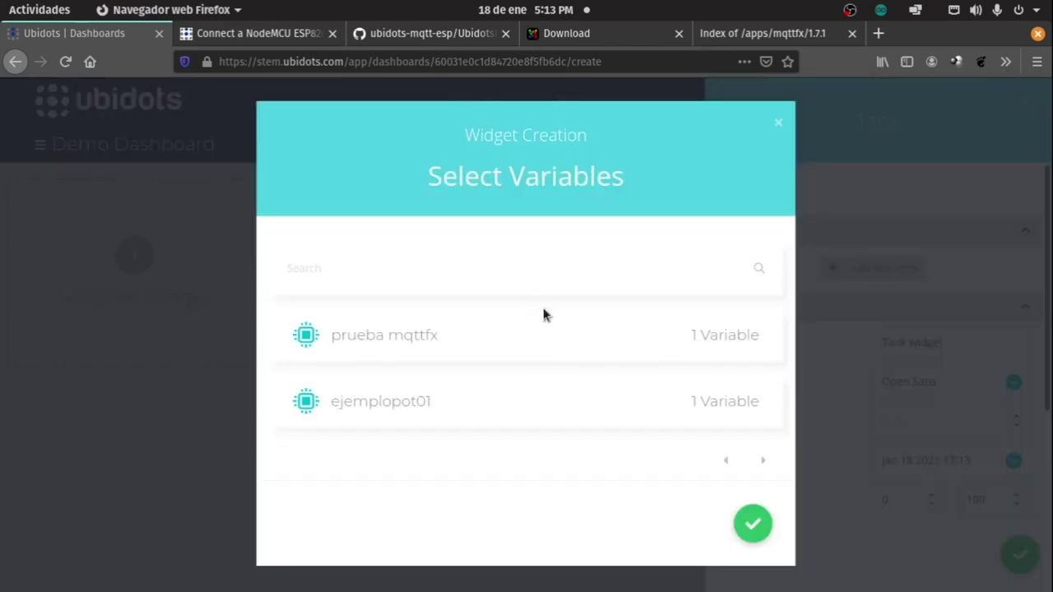
pyautogui.click(413, 336)
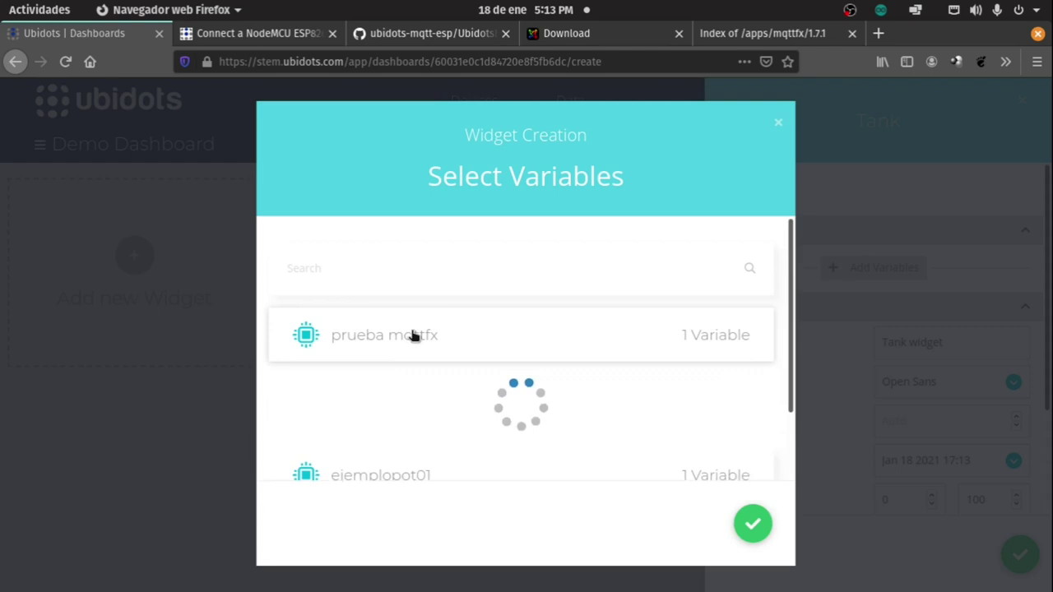
pyautogui.click(376, 411)
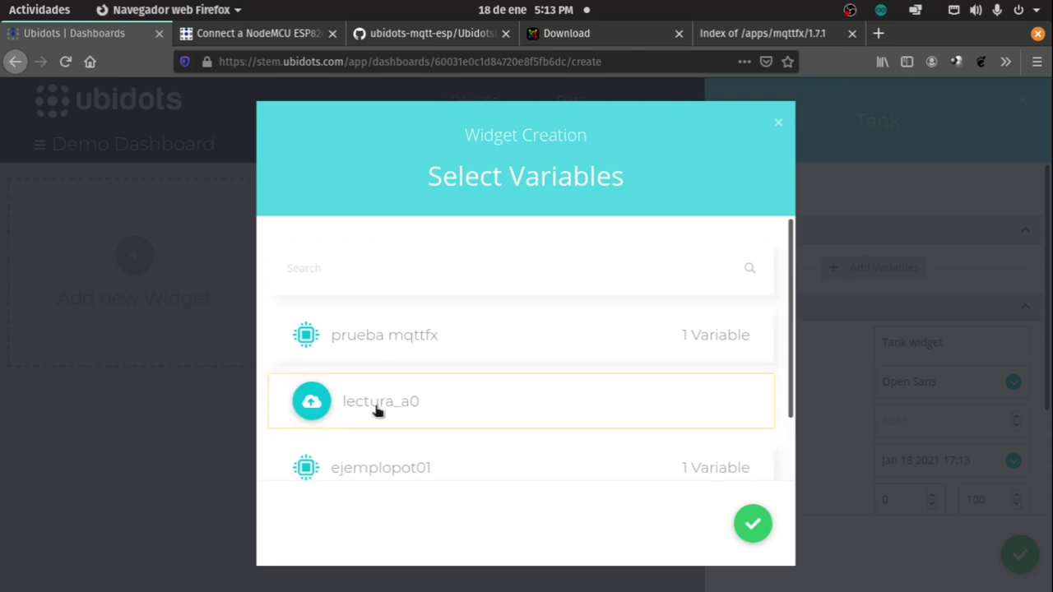
pyautogui.click(751, 527)
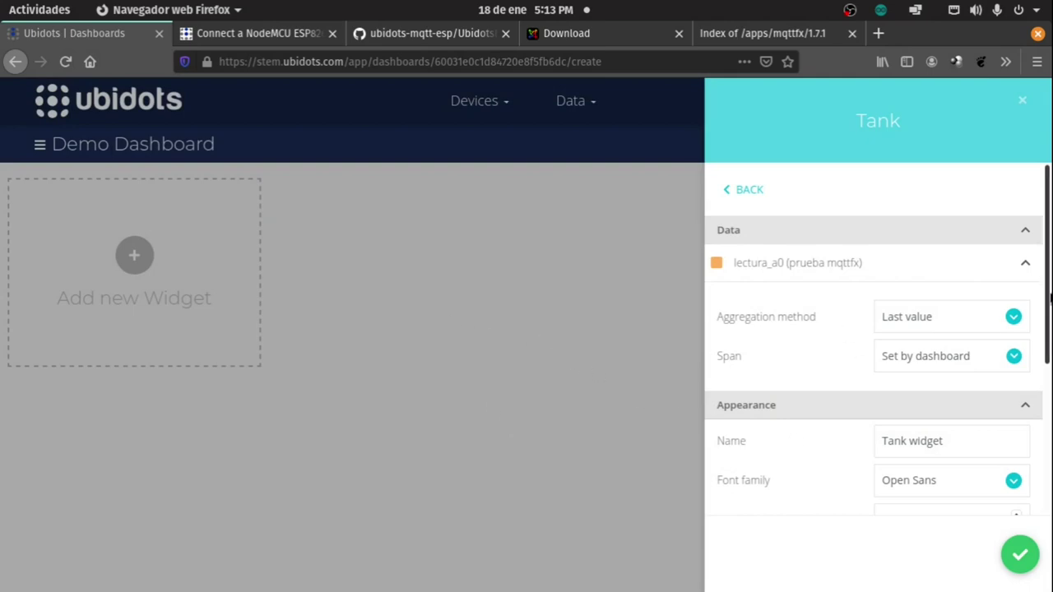
# - Set the upper limit of the Tank widget's value range to 1023
pyautogui.moveTo(1050, 301); pyautogui.dragTo(1049, 418)
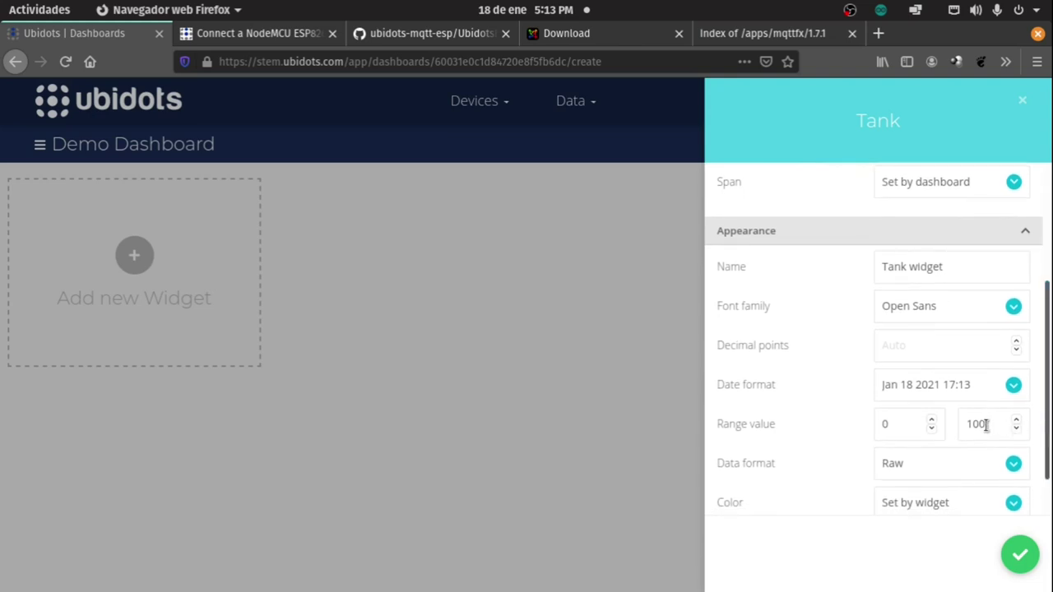
pyautogui.moveTo(986, 424); pyautogui.dragTo(980, 425)
pyautogui.write('23')
# - Name the Tank widget Lectura A0 and save it to the Demo Dashboard
pyautogui.moveTo(946, 268); pyautogui.dragTo(877, 266)
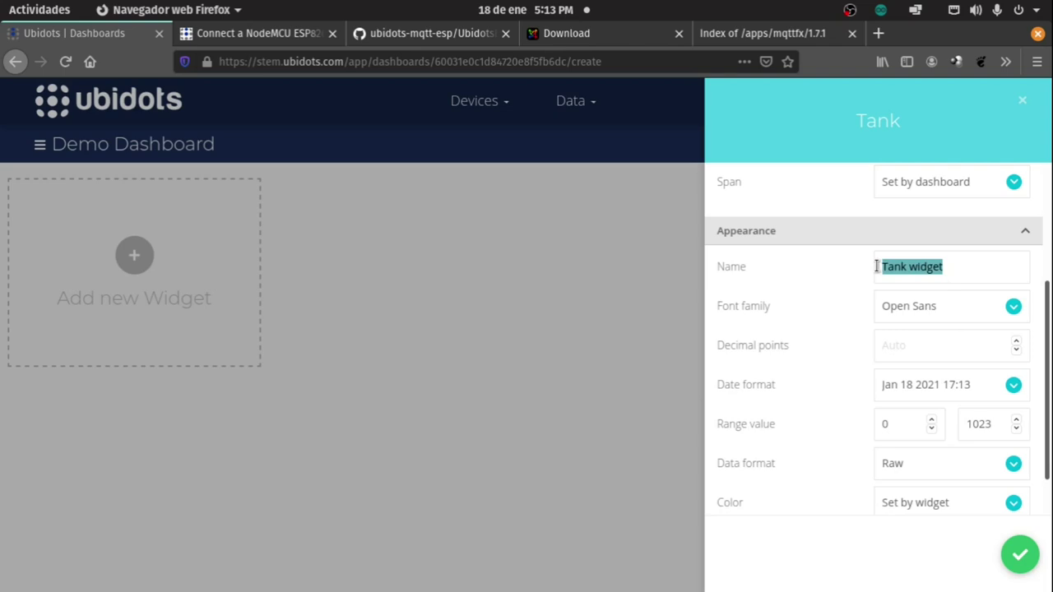
pyautogui.write('Lec')
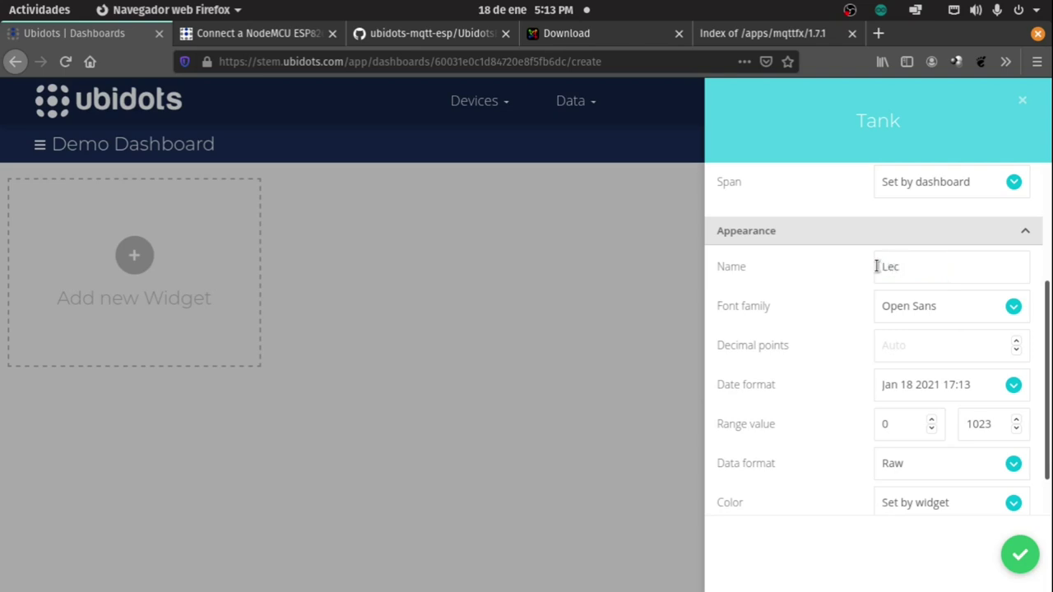
pyautogui.write('tura A0')
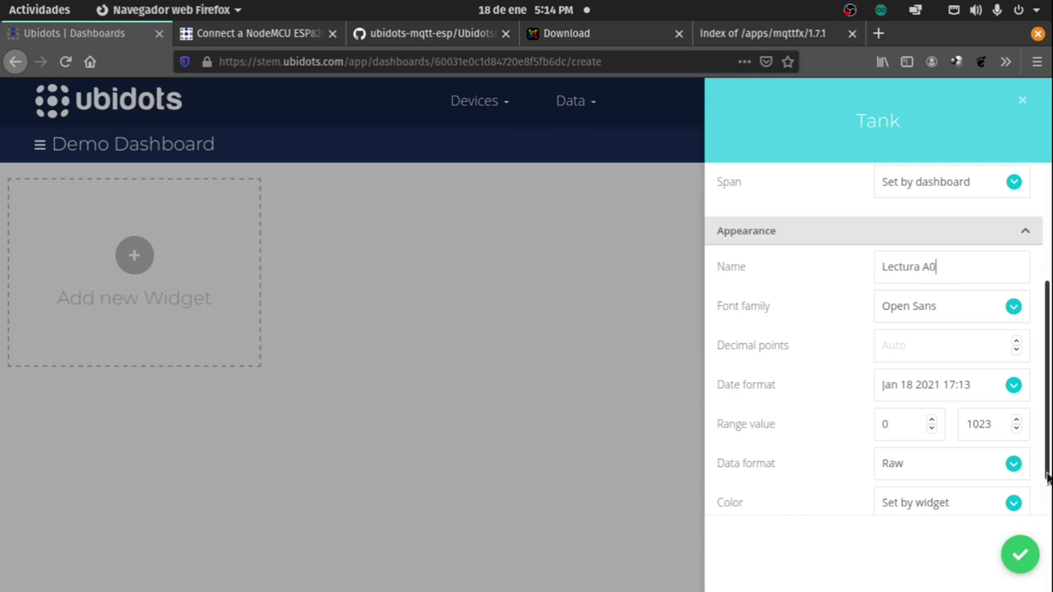
pyautogui.scroll(-2, 1049, 477)
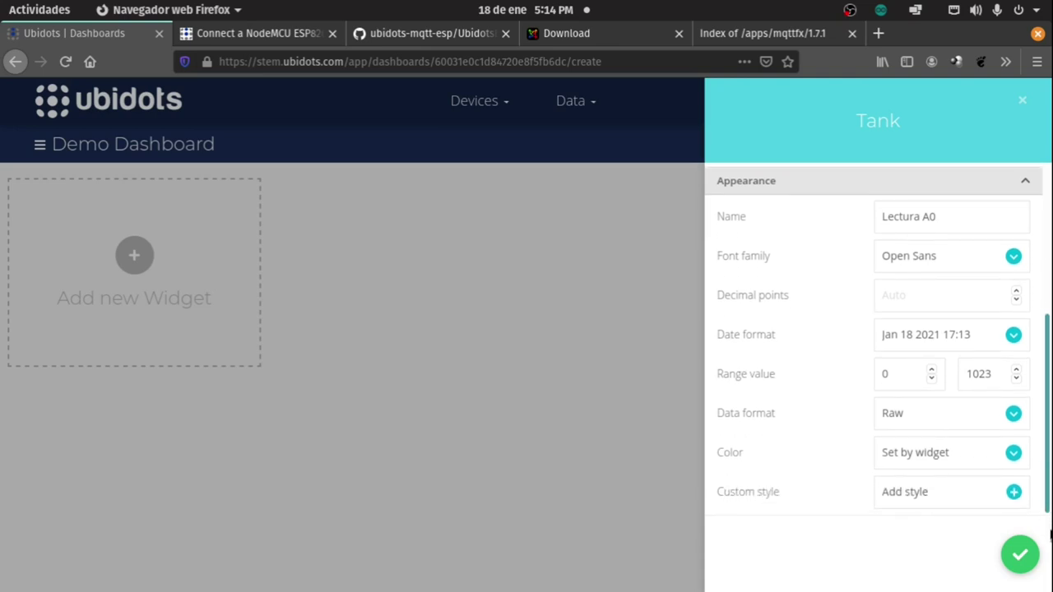
pyautogui.click(1020, 556)
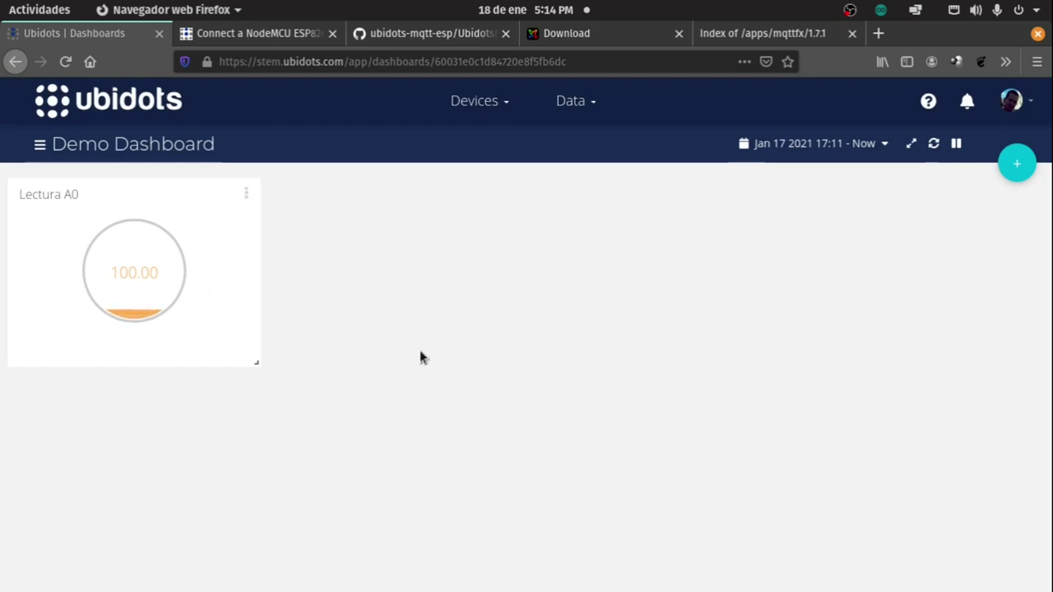
# - Enlarge the Lectura A0 Tank widget, and send it the saved Simular 500 message from MQTT.fx, checking the result on the Ubidots dashboard
pyautogui.moveTo(252, 355); pyautogui.dragTo(436, 562)
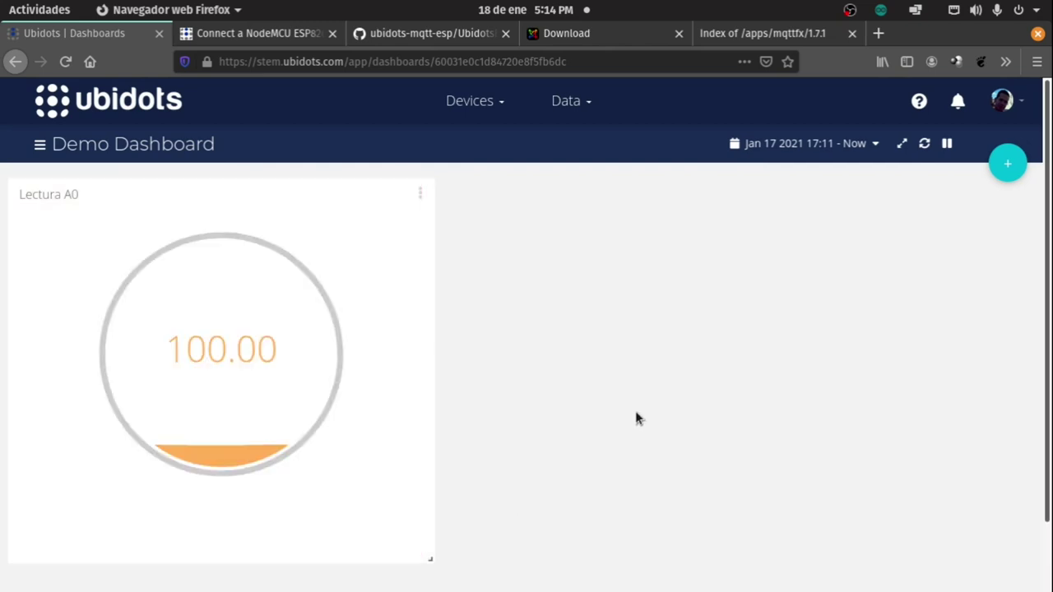
pyautogui.hotkey('alt', 'Tab')
pyautogui.hotkey('alt', 'Tab')
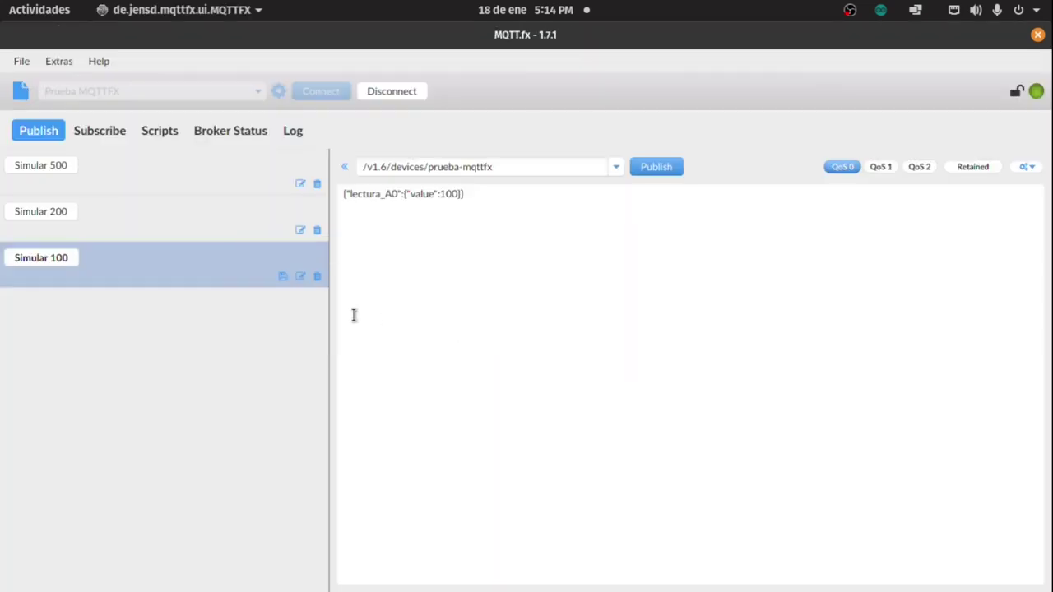
pyautogui.click(53, 167)
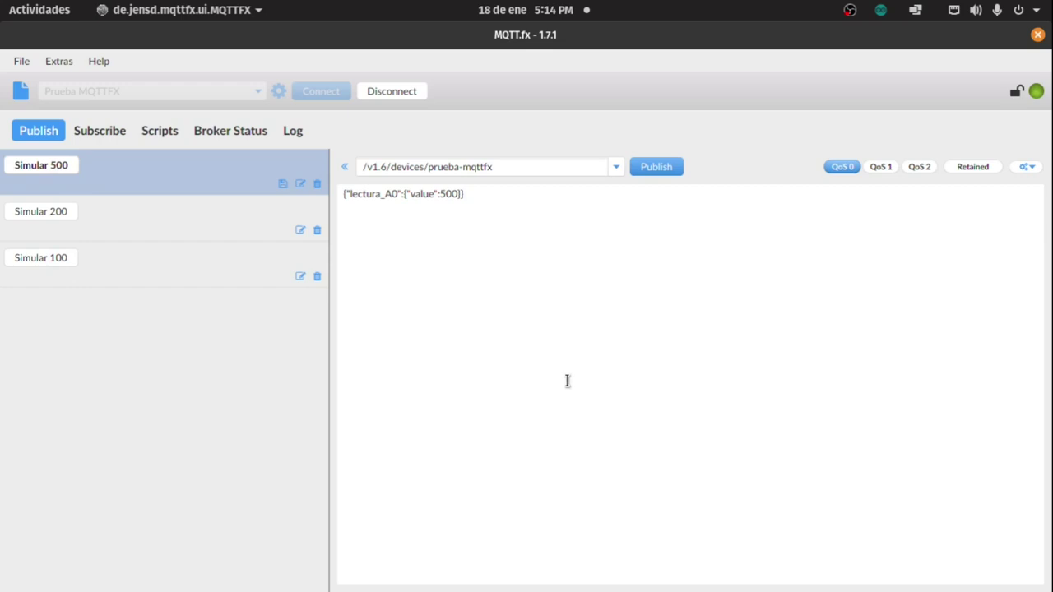
pyautogui.hotkey('alt', 'Tab')
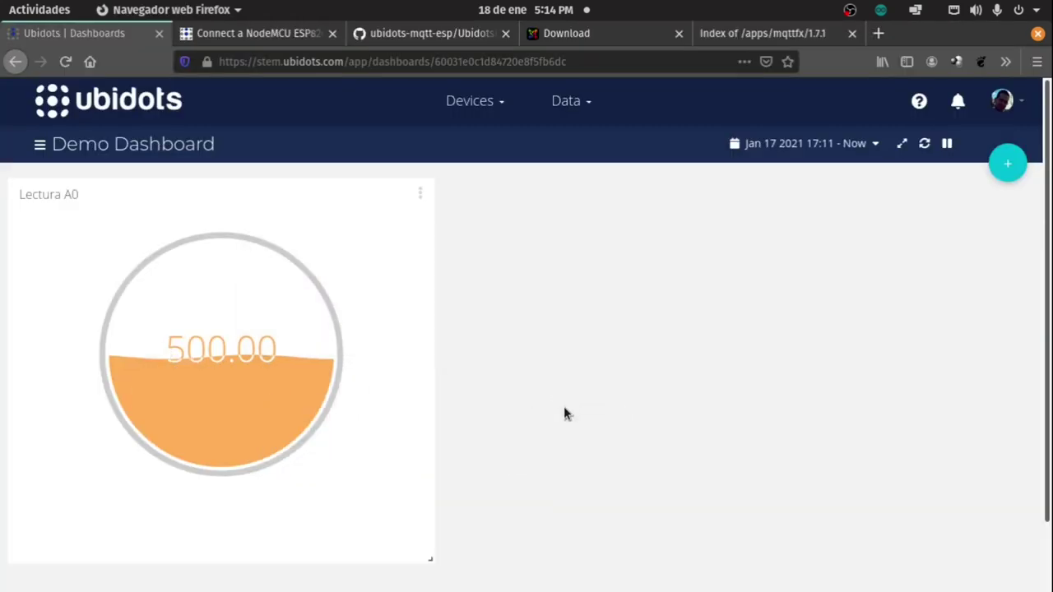
# - Send the Simular 200 and Simular 100 messages from MQTT.fx one by one, checking the Ubidots Tank widget after each
pyautogui.hotkey('alt', 'Tab')
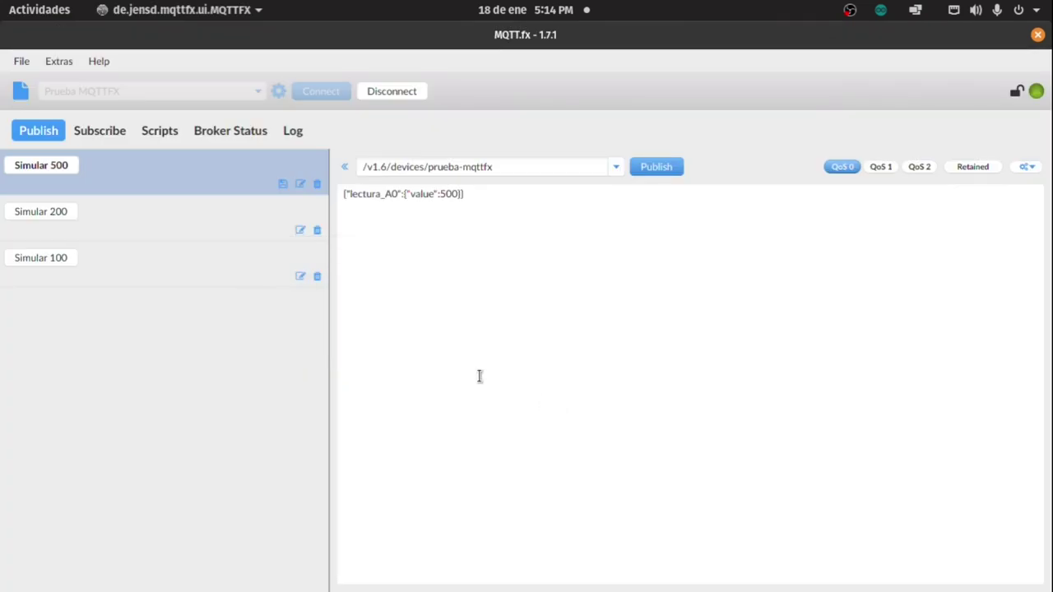
pyautogui.click(46, 215)
pyautogui.hotkey('alt', 'Tab')
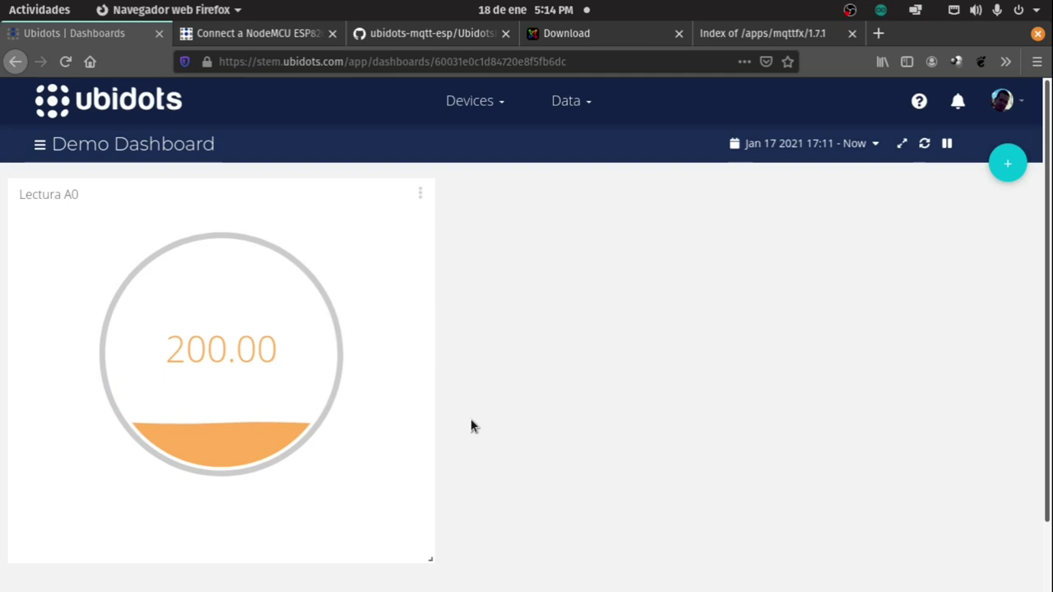
pyautogui.hotkey('alt', 'Tab')
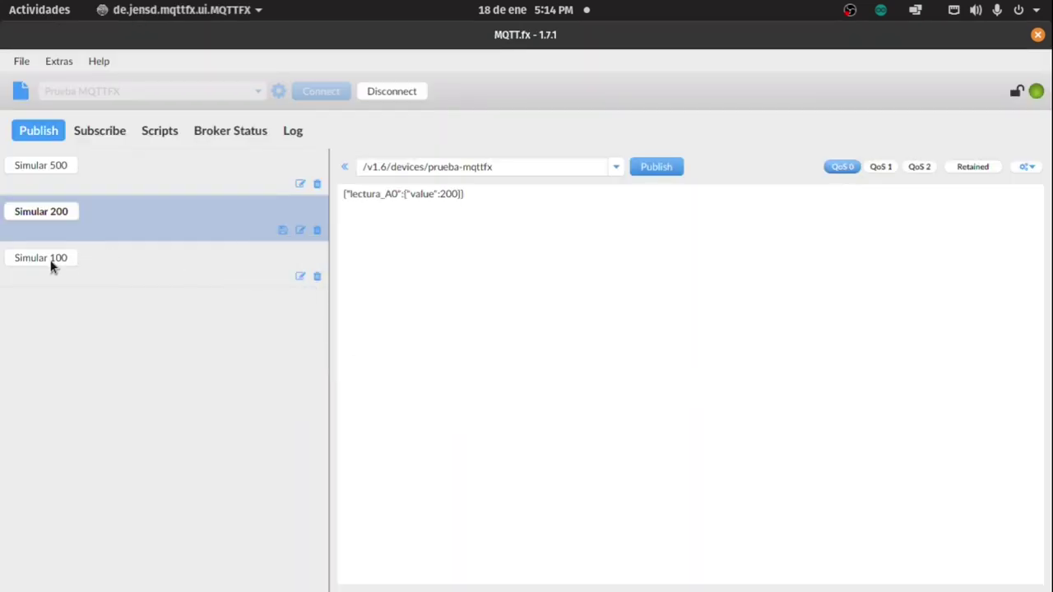
pyautogui.click(42, 262)
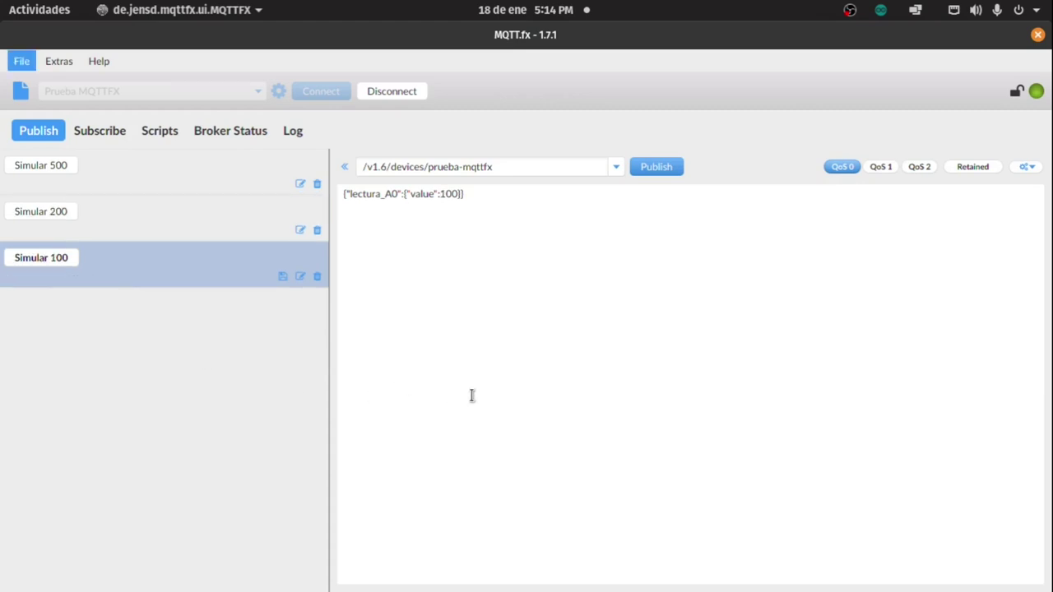
pyautogui.hotkey('alt', 'Tab')
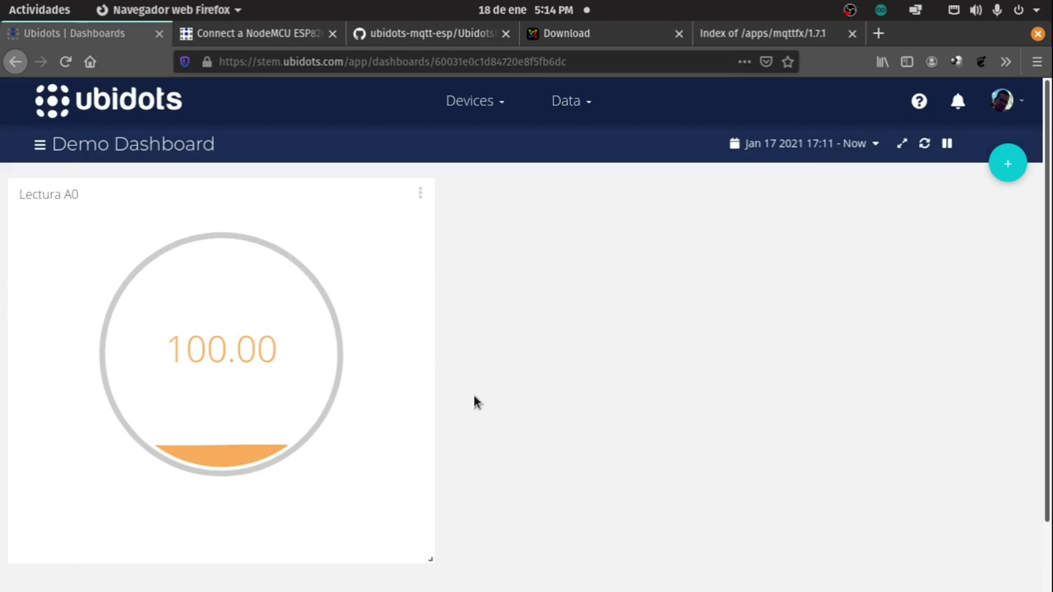
# - In MQTT.fx, change the lectura_A0 payload value to 1023 and store it as a clipboard message named Simular lleno
pyautogui.hotkey('alt', 'Tab')
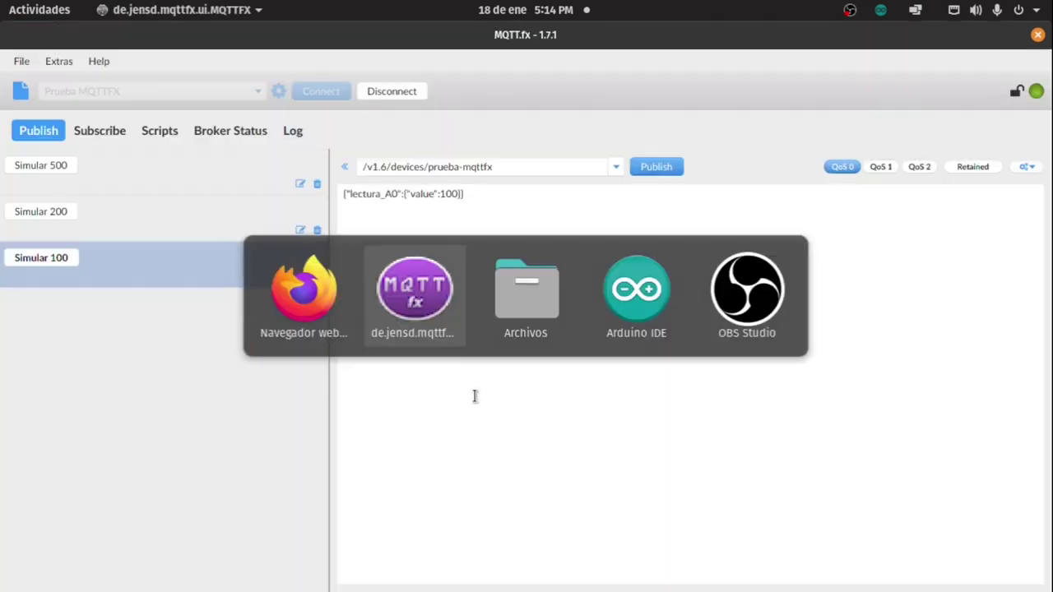
pyautogui.click(454, 198)
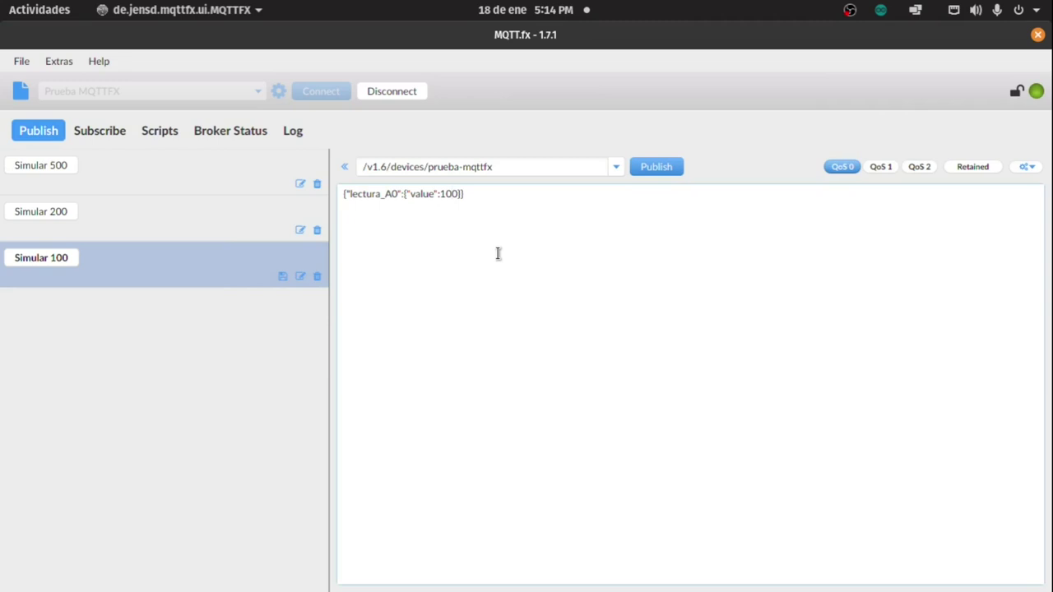
pyautogui.write('23')
pyautogui.rightClick(497, 254)
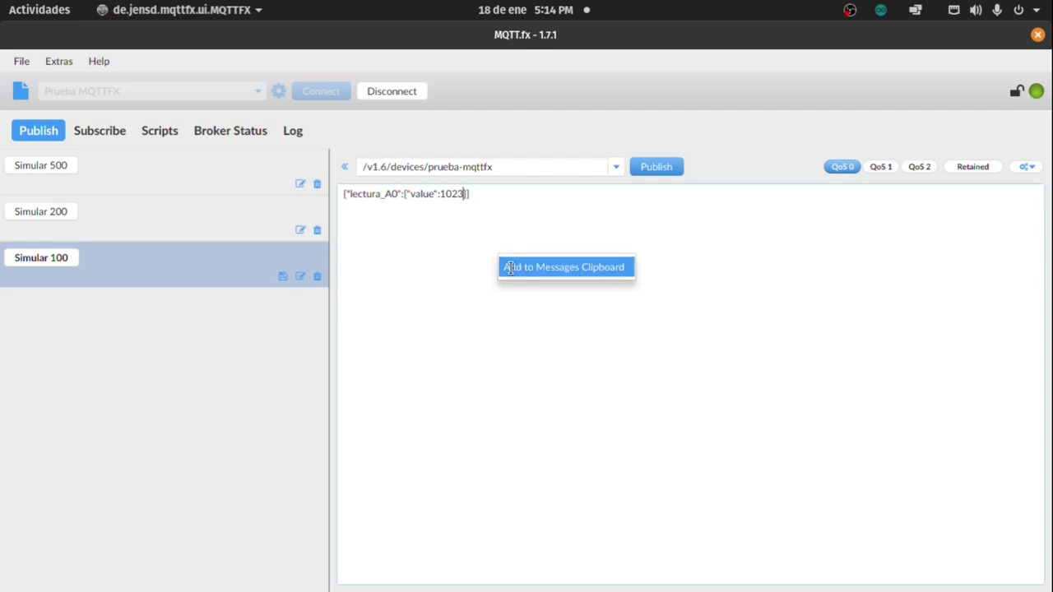
pyautogui.click(507, 265)
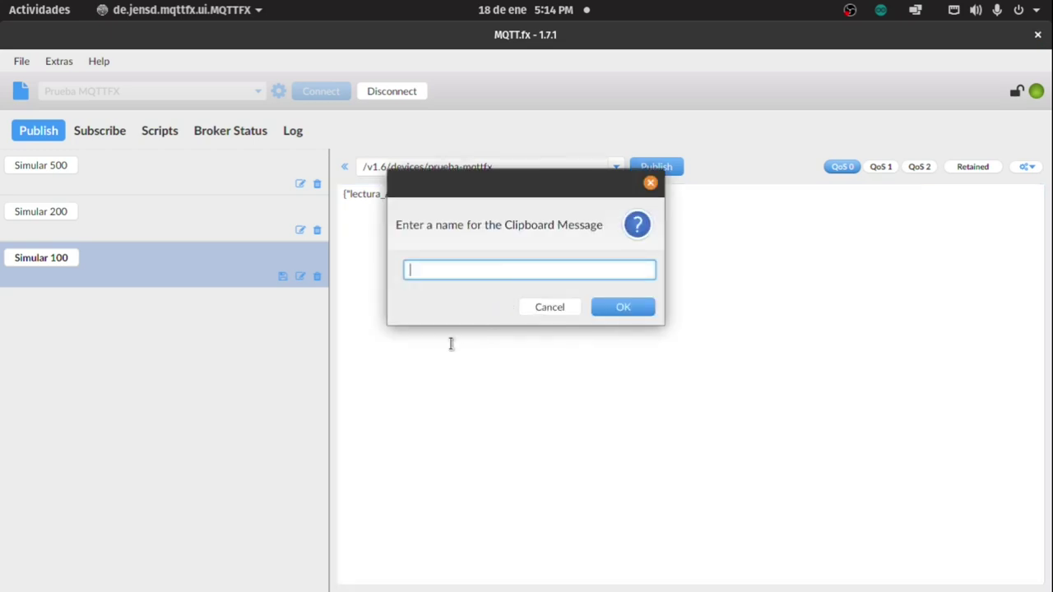
pyautogui.write('si')
pyautogui.press('BackSpace')
pyautogui.press('BackSpace')
pyautogui.write('Simular lleno')
pyautogui.click(623, 307)
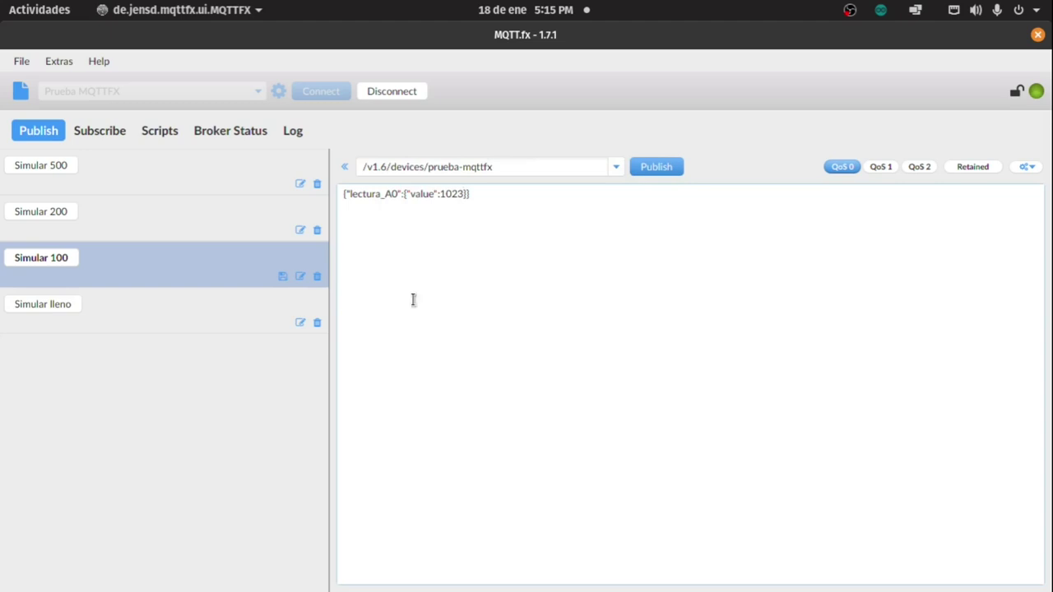
# - Send the Simular lleno message and check the Lectura A0 widget on the Ubidots dashboard
pyautogui.click(33, 301)
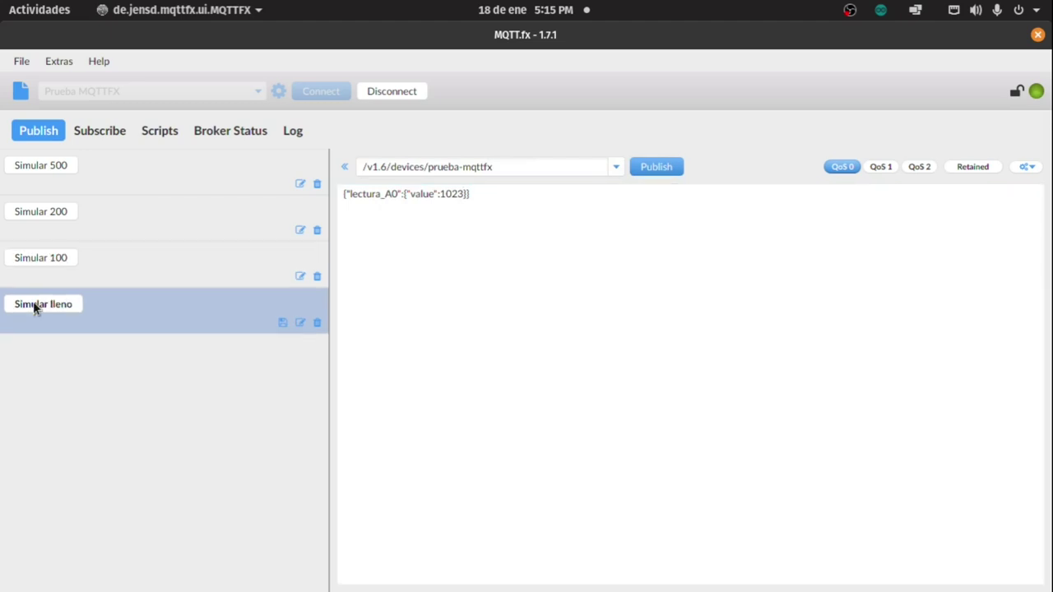
pyautogui.hotkey('alt', 'Tab')
pyautogui.moveTo(235, 329)
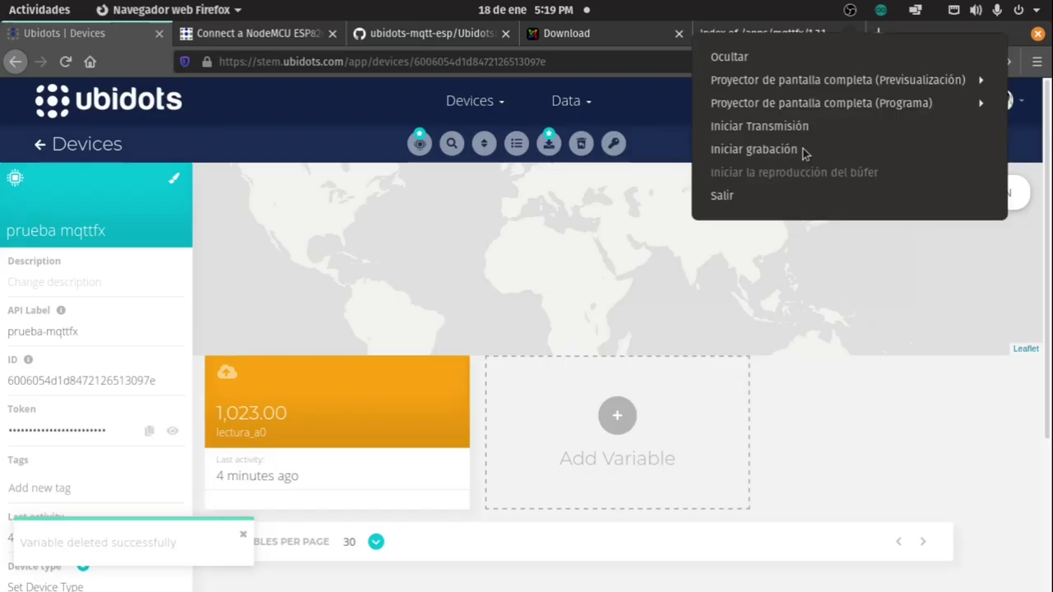
pyautogui.click(809, 150)
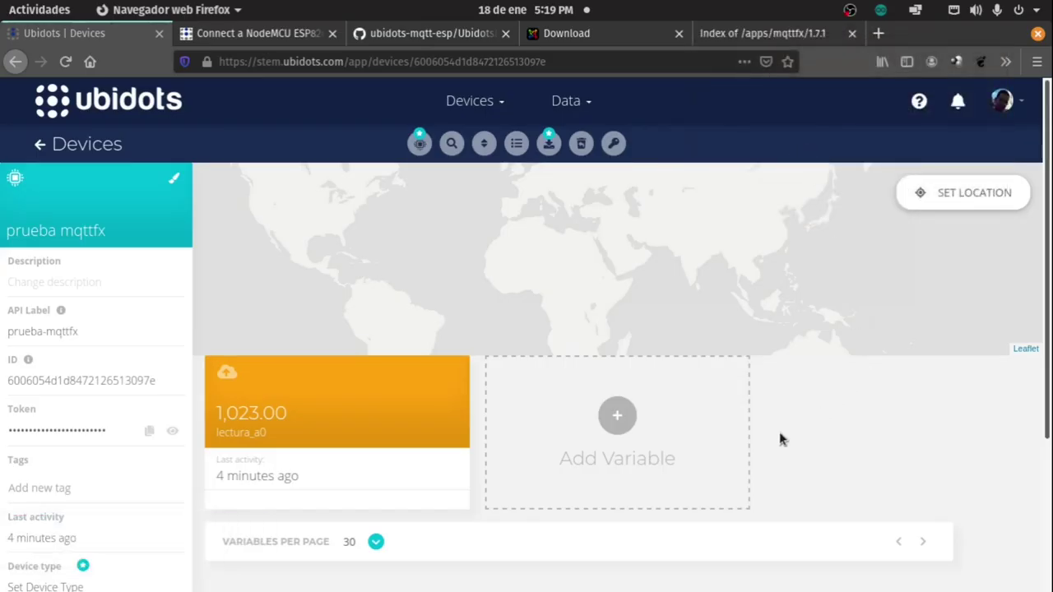
# - Add a raw variable named lectura_a1 to the prueba mqttfx device
pyautogui.click(619, 424)
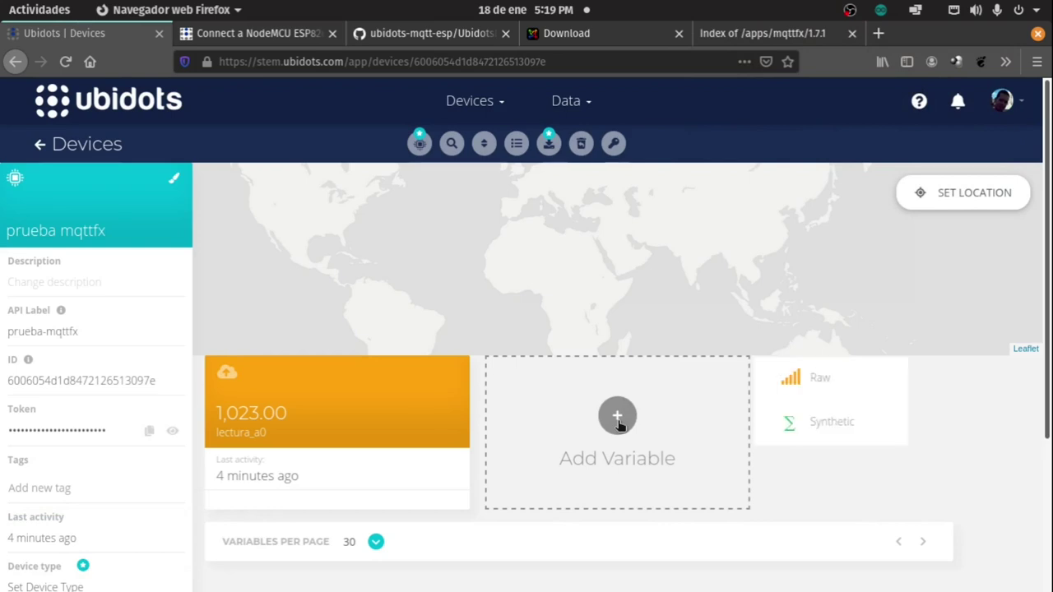
pyautogui.click(822, 378)
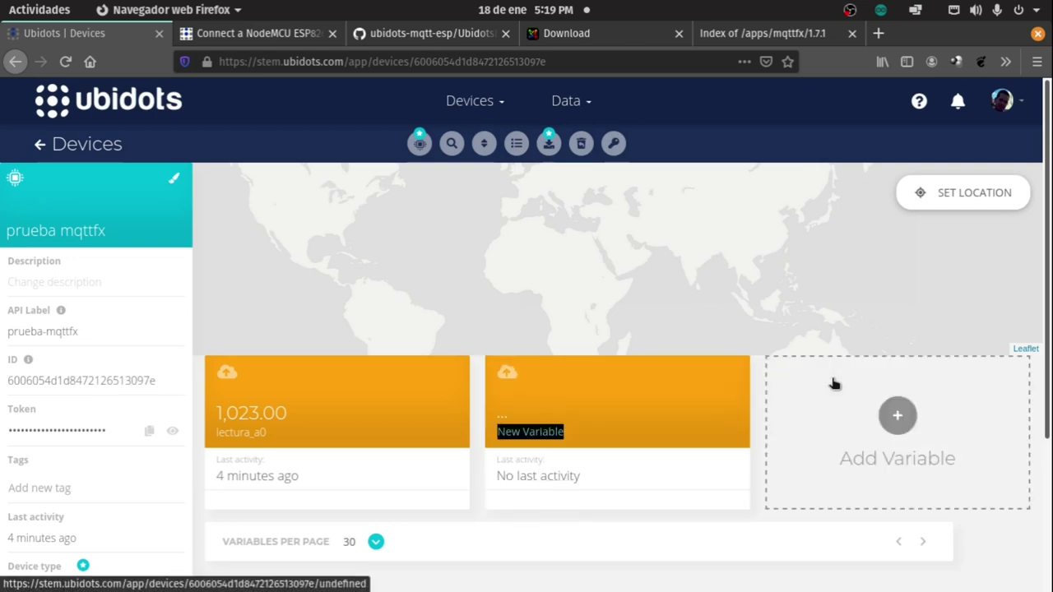
pyautogui.write('lectru')
pyautogui.press('BackSpace')
pyautogui.press('BackSpace')
pyautogui.write('ura')
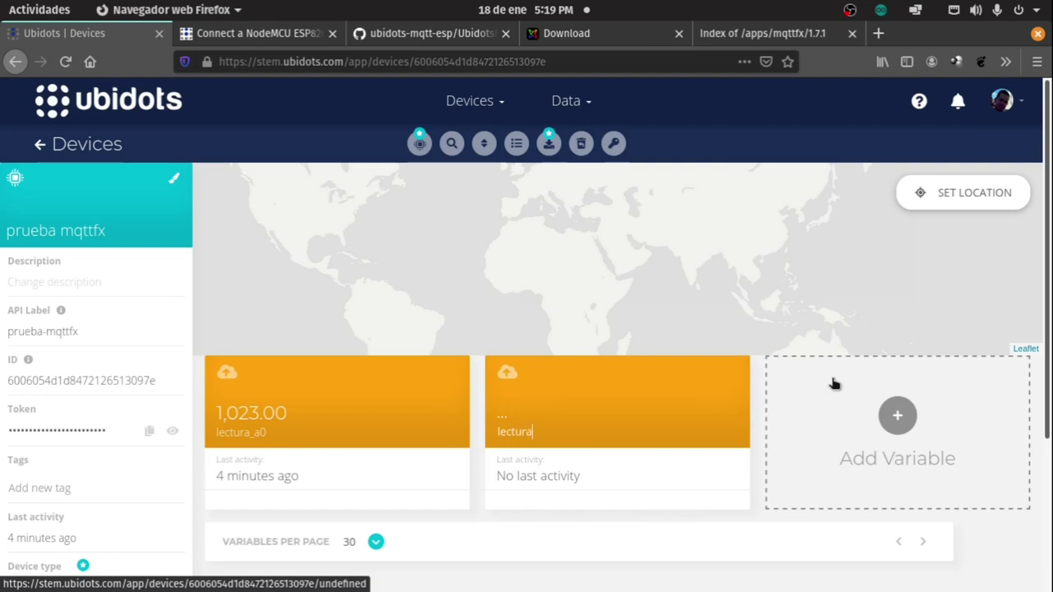
pyautogui.write('_a1')
pyautogui.press('Return')
# - Copy the API label of the lectura_a1 variable and paste it on line 3 of the sketch in the Arduino IDE
pyautogui.click(587, 415)
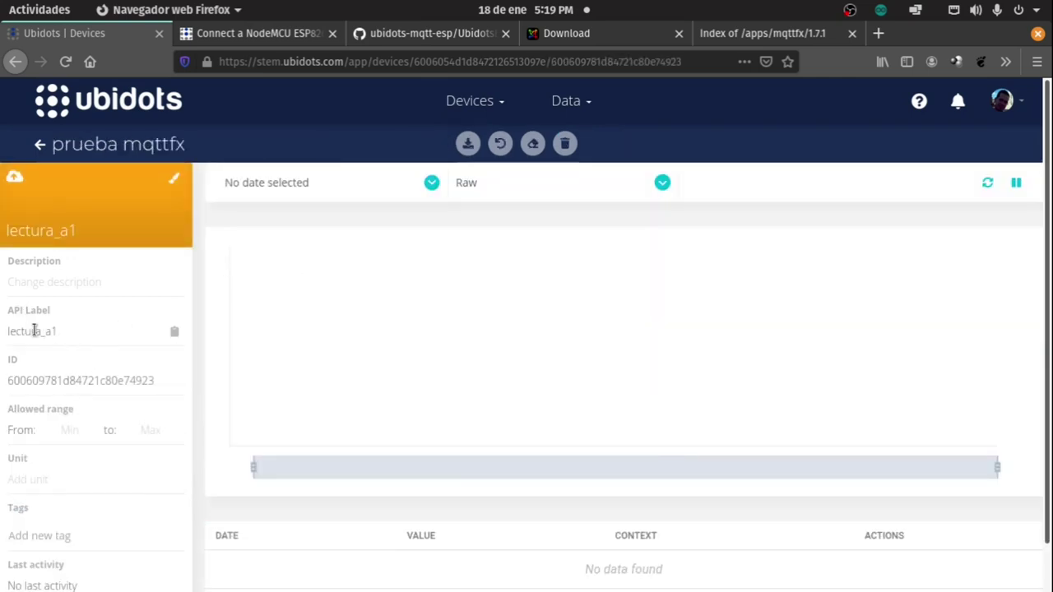
pyautogui.click(177, 333)
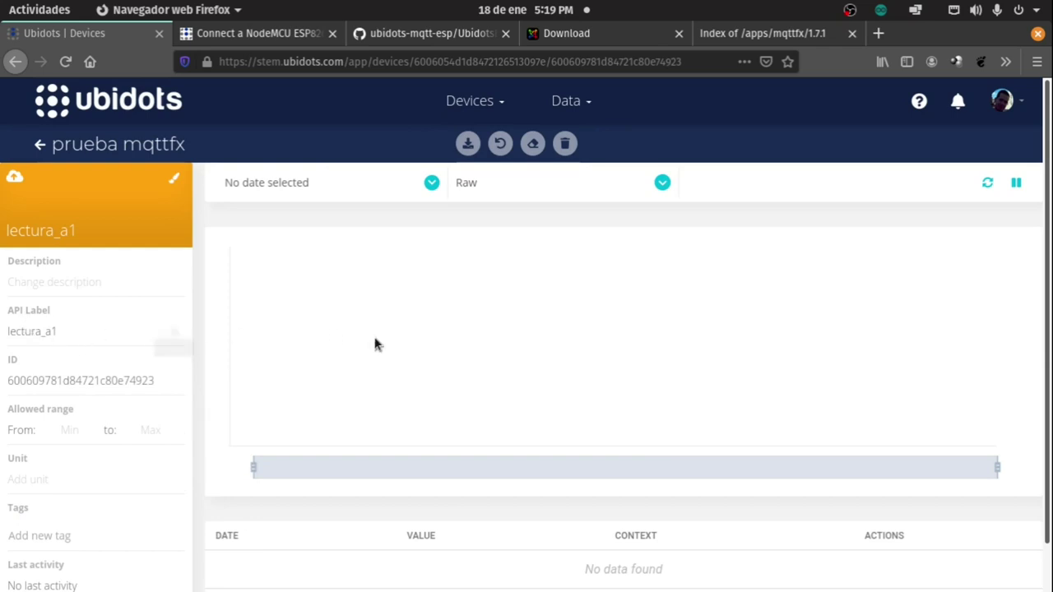
pyautogui.hotkey('alt', 'Tab')
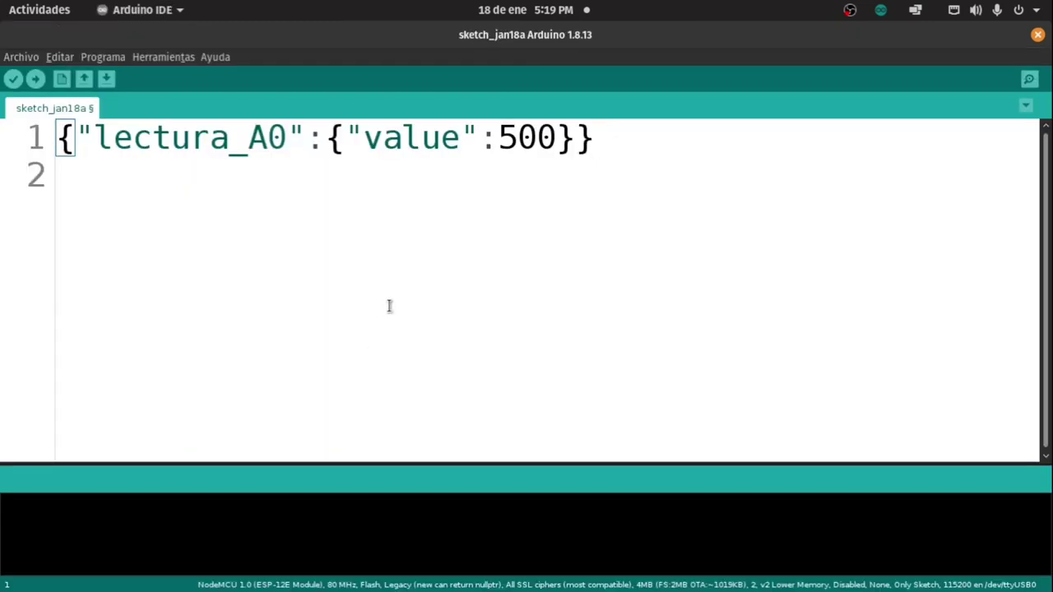
pyautogui.press('Return')
pyautogui.press('Return')
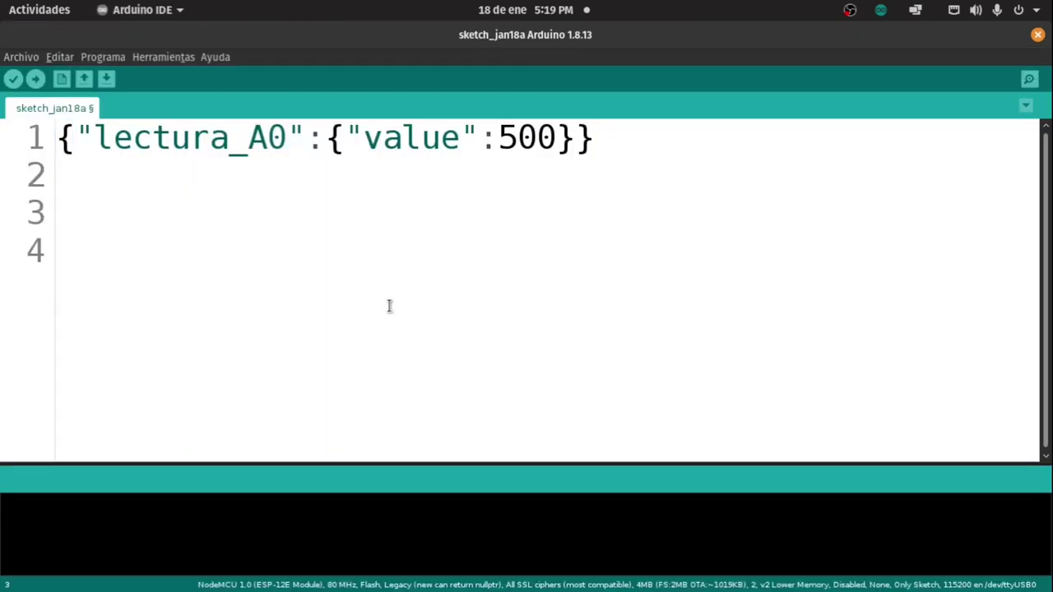
pyautogui.write('lectura_a1')
# - Wrap the lectura_a1 label on line 3 in double quotes and curly braces
pyautogui.press('Left')
pyautogui.press('Left')
pyautogui.press('Left')
pyautogui.press('Left')
pyautogui.press('Left')
pyautogui.press('Left')
pyautogui.press('Left')
pyautogui.press('Left')
pyautogui.press('Left')
pyautogui.press('Left')
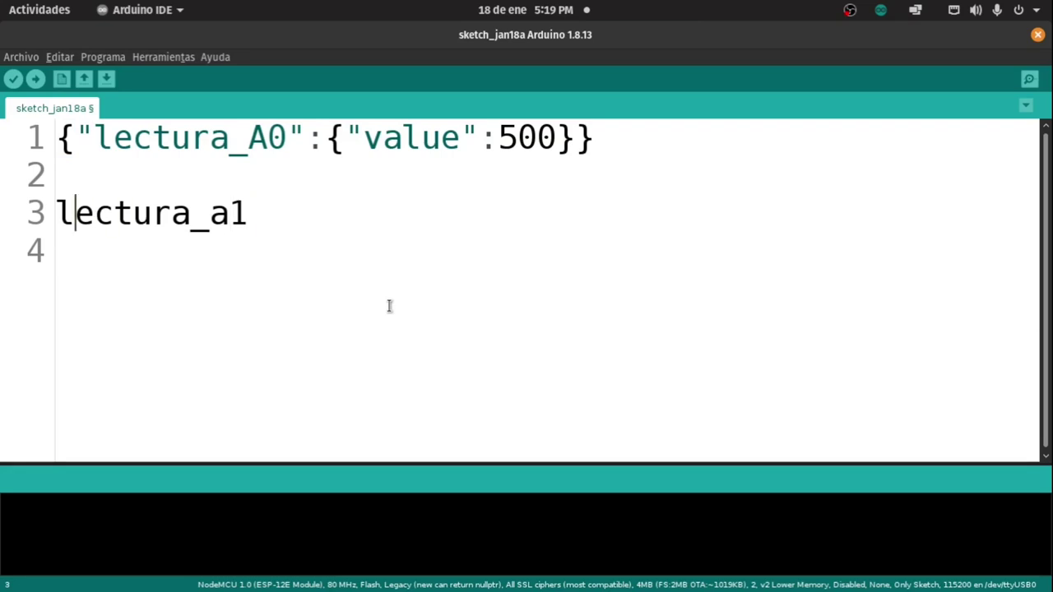
pyautogui.write('{')
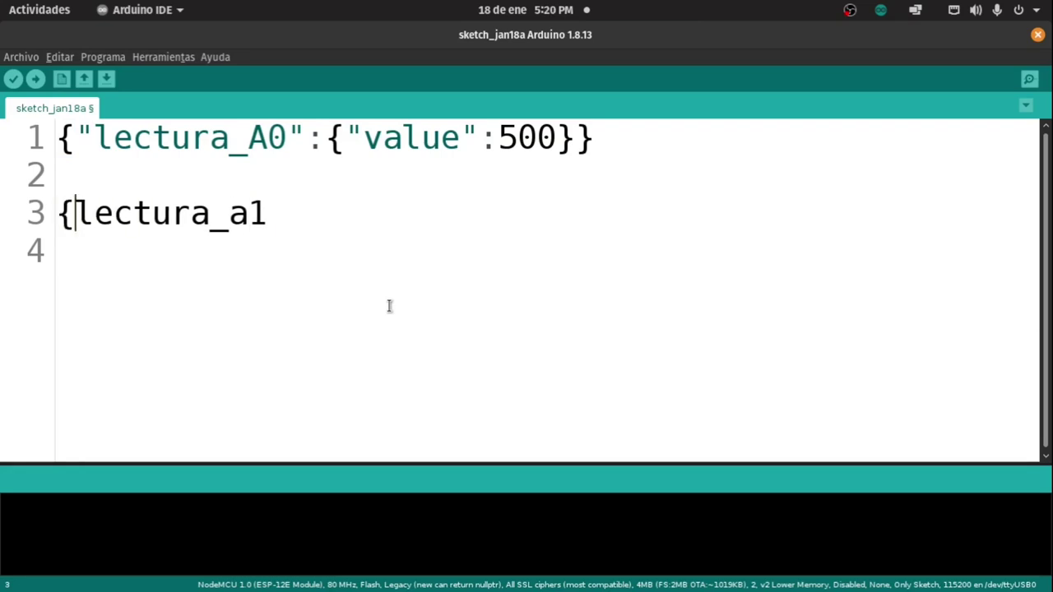
pyautogui.write('"')
pyautogui.press('Right')
pyautogui.press('Right')
pyautogui.press('Down')
pyautogui.press('Up')
pyautogui.press('Left')
pyautogui.press('Right')
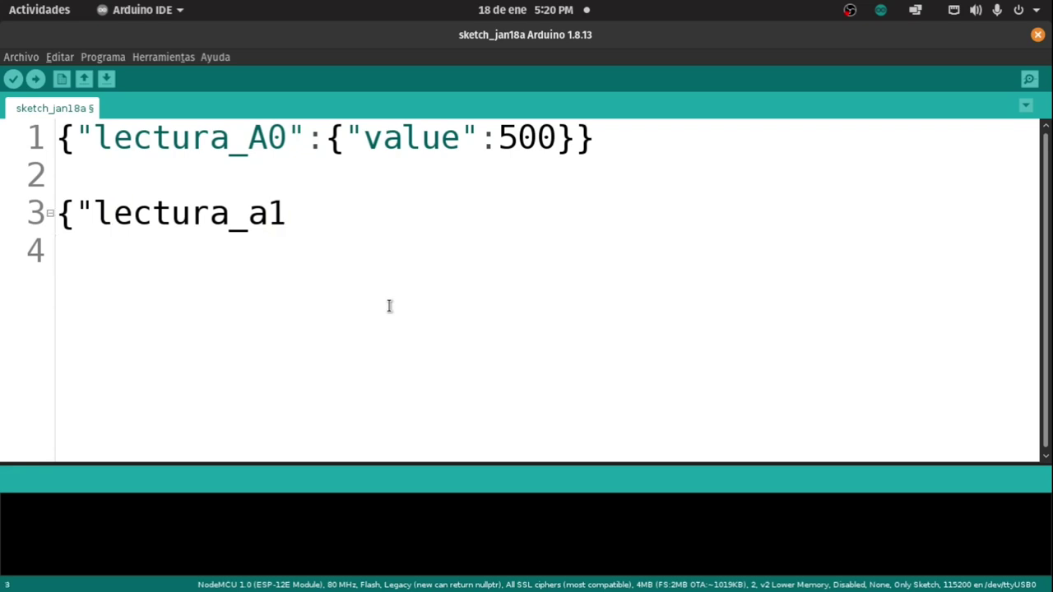
pyautogui.write('"')
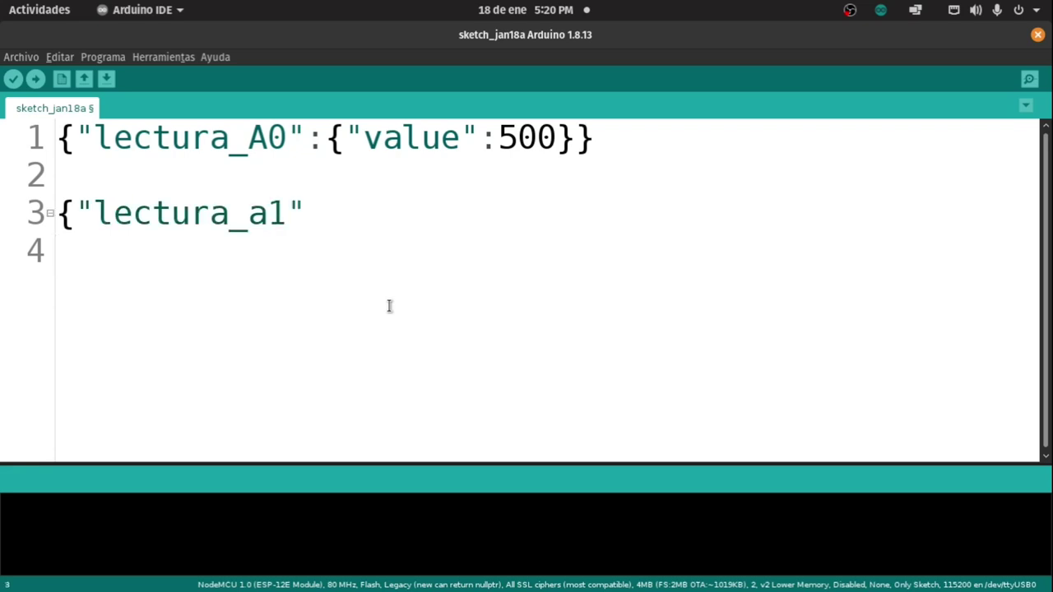
pyautogui.write(']')
pyautogui.press('BackSpace')
pyautogui.write('}')
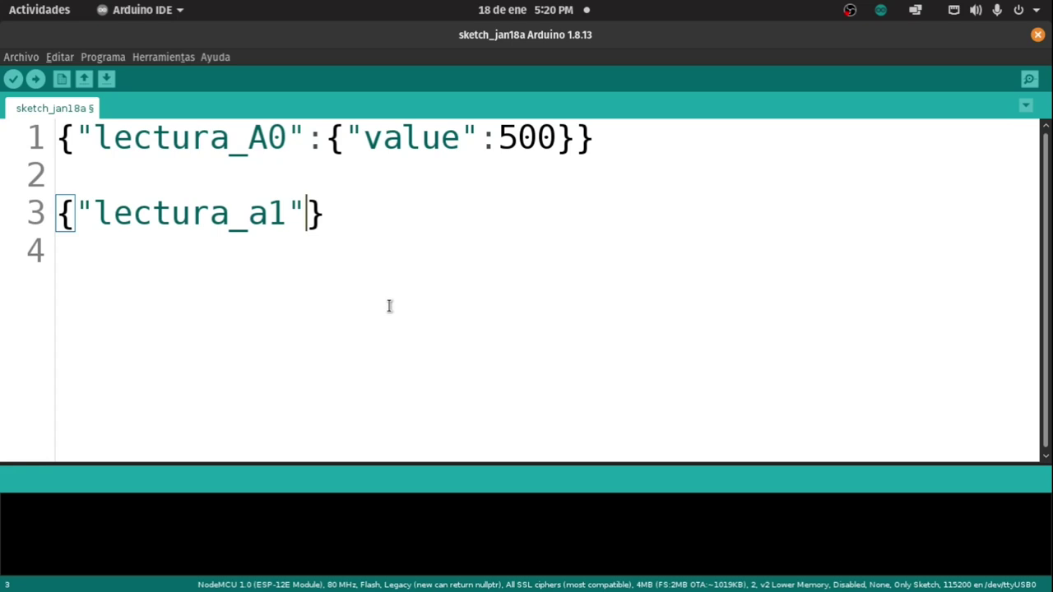
# - Complete the line 3 payload as {"lectura_a1":{"value":100}} and copy the whole line
pyautogui.write(':[]')
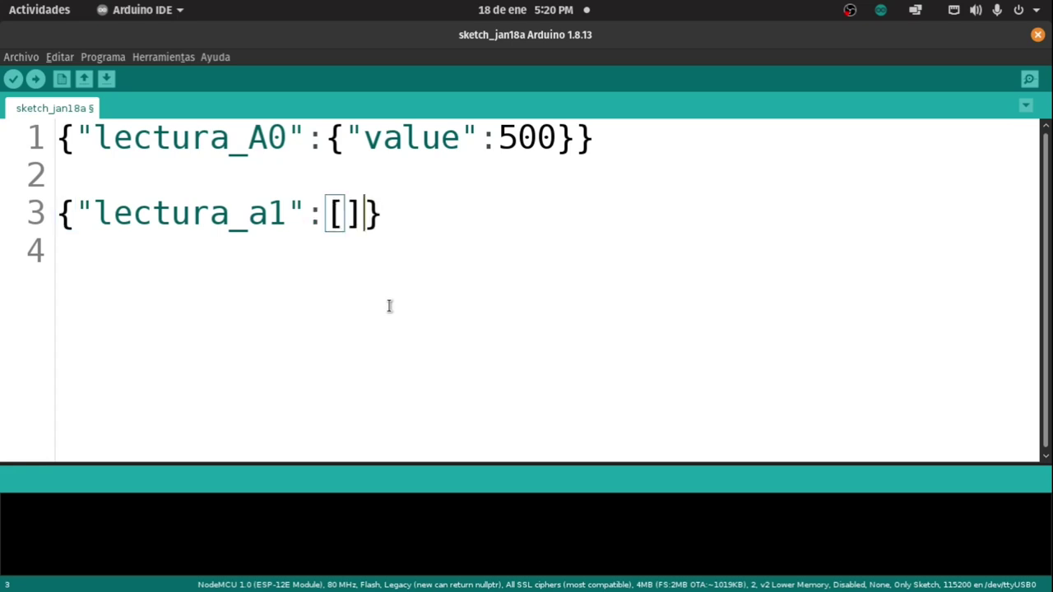
pyautogui.press('BackSpace')
pyautogui.press('BackSpace')
pyautogui.write('{}')
pyautogui.press('Left')
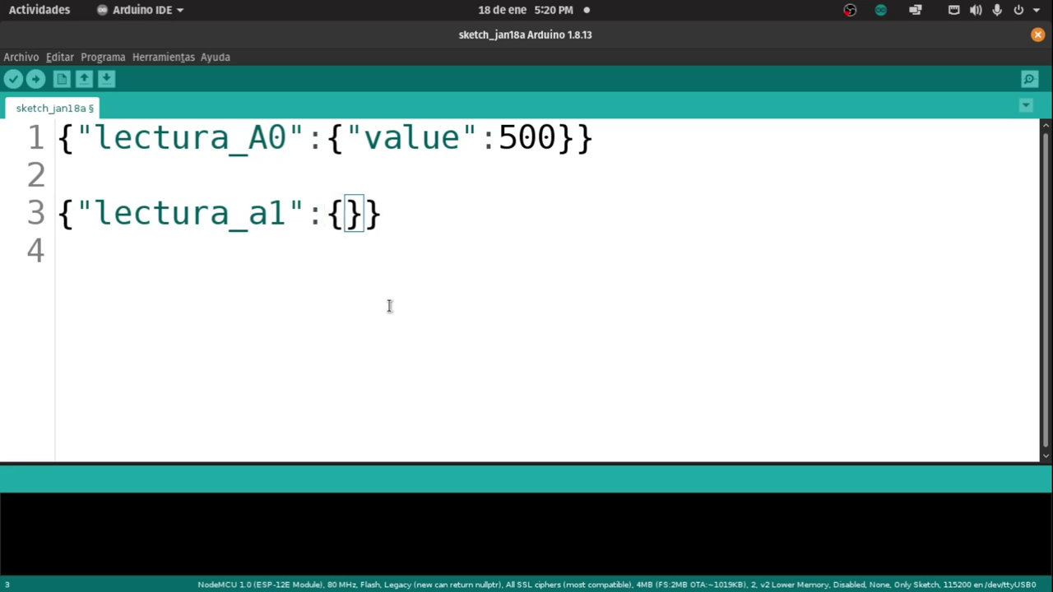
pyautogui.write('""')
pyautogui.press('Left')
pyautogui.write('valu')
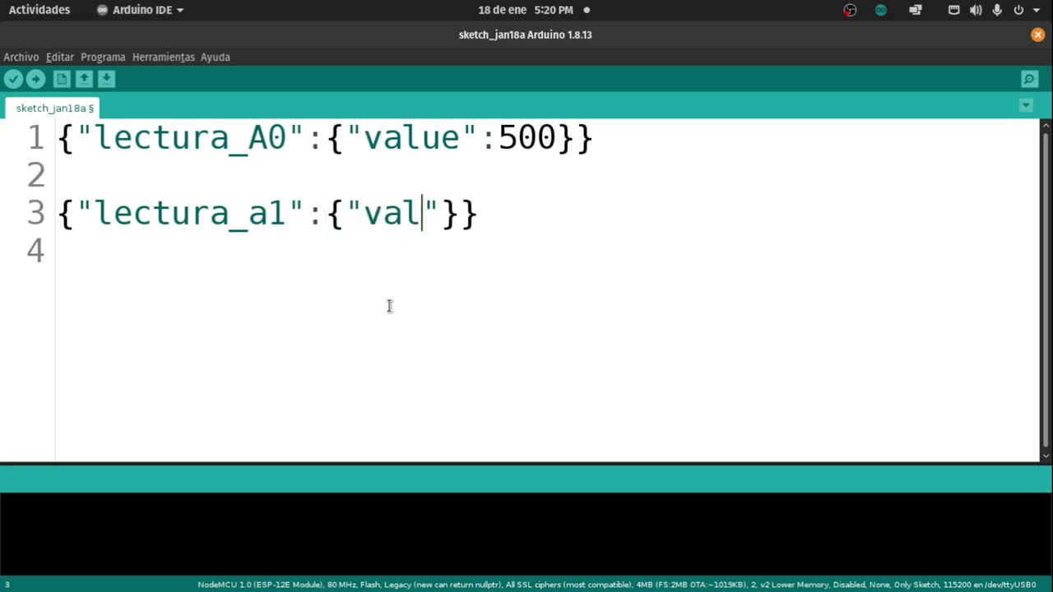
pyautogui.write('e')
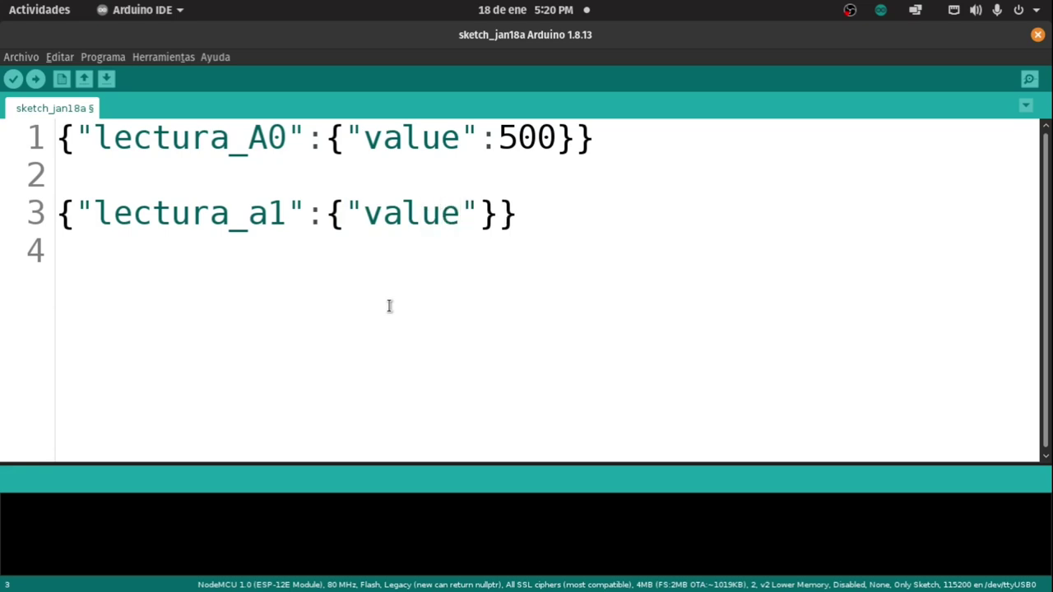
pyautogui.press('Right')
pyautogui.write(':100')
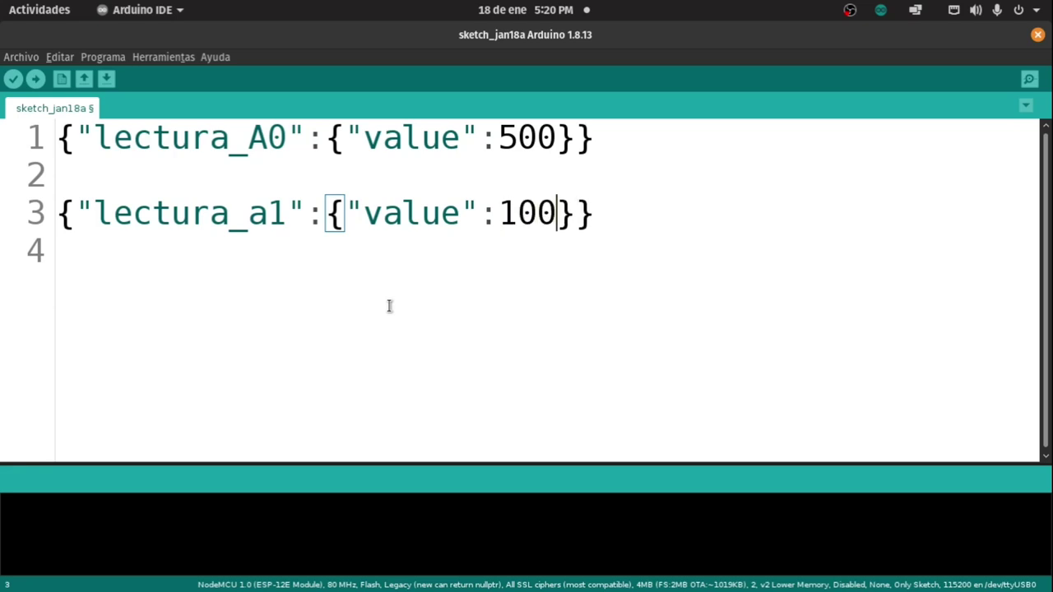
pyautogui.moveTo(601, 217); pyautogui.dragTo(58, 217)
pyautogui.hotkey('ctrl', 'c')
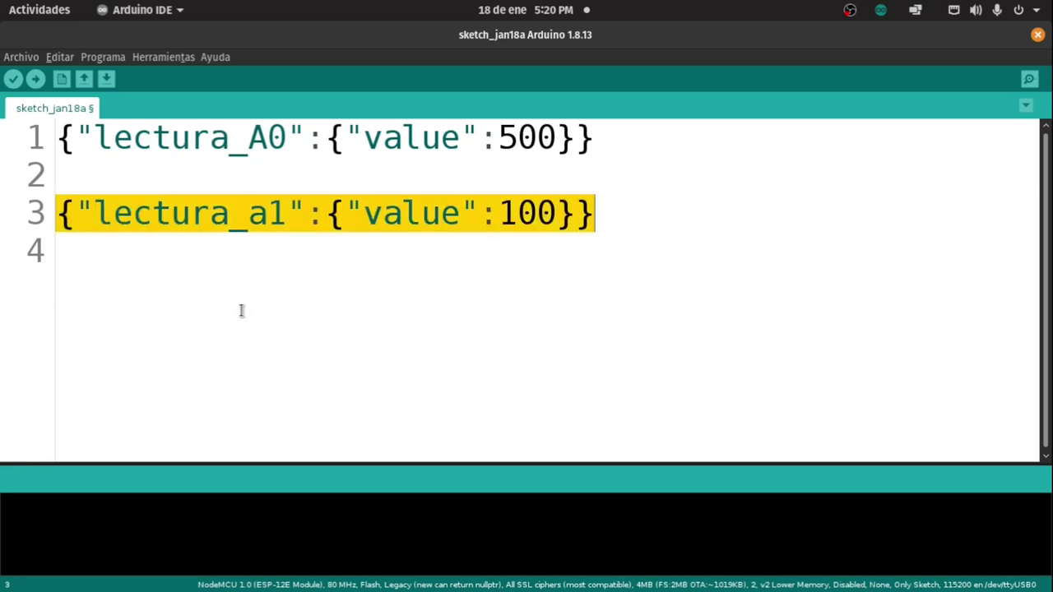
# - Switch to MQTT.fx and replace the message text with the copied payload {"lectura_a1":{"value":100}}
pyautogui.hotkey('alt', 'Tab')
pyautogui.hotkey('alt', 'Tab')
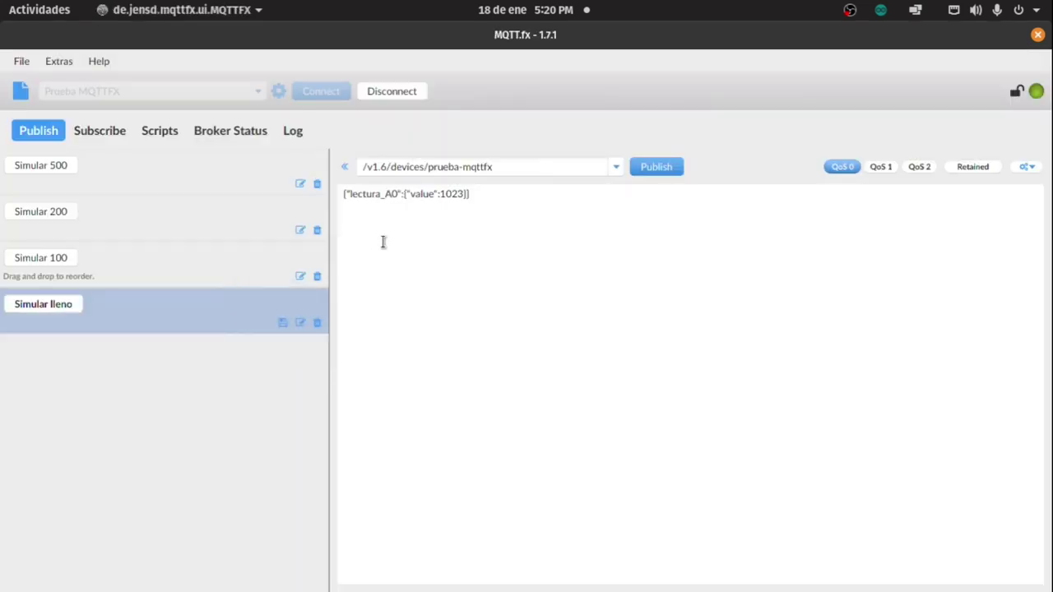
pyautogui.moveTo(484, 191); pyautogui.dragTo(344, 196)
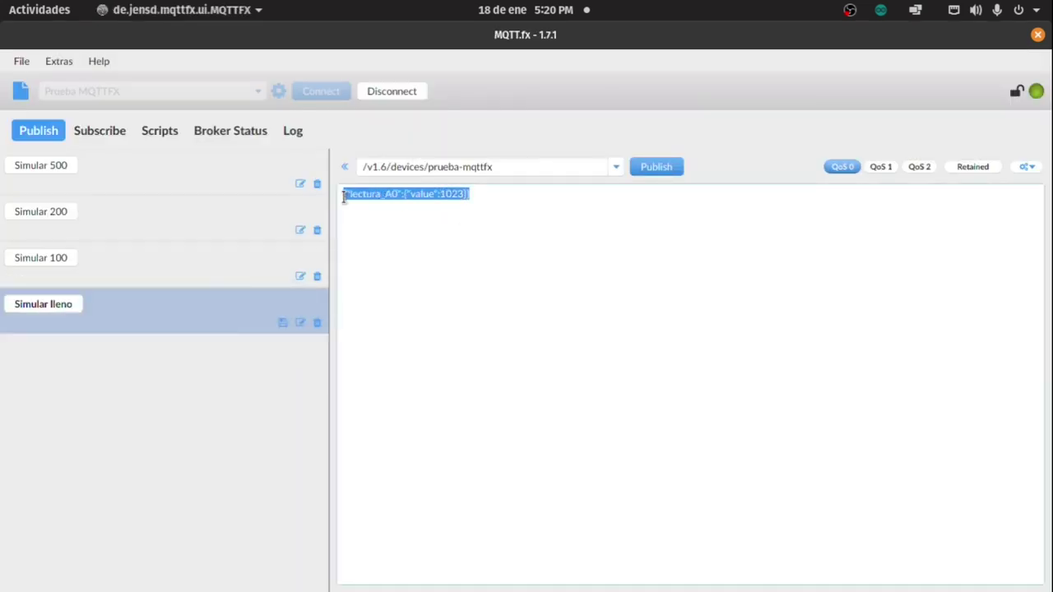
pyautogui.press('BackSpace')
pyautogui.rightClick(385, 214)
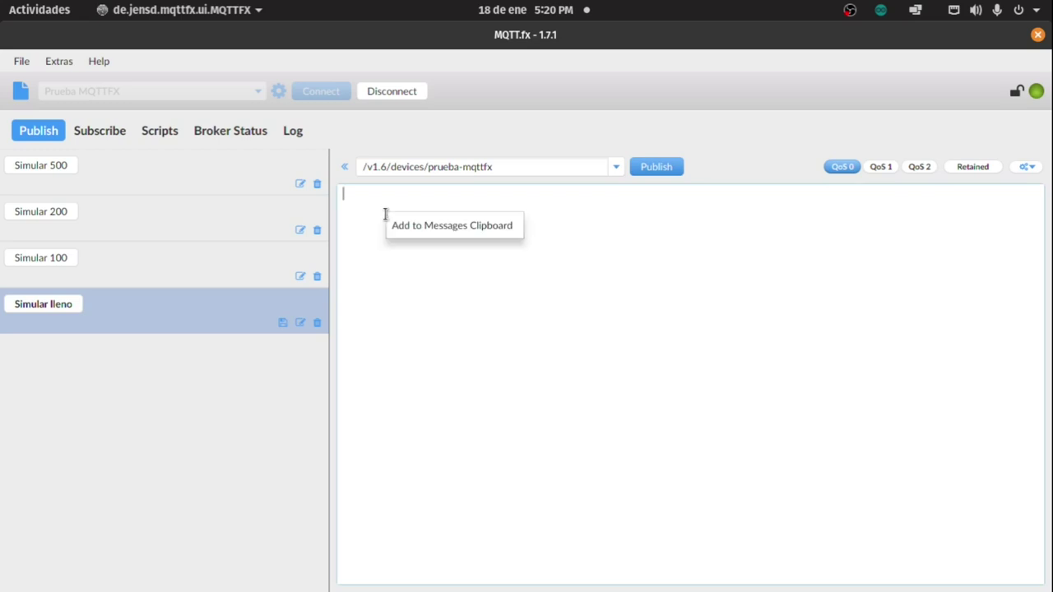
pyautogui.click(359, 196)
pyautogui.hotkey('ctrl', 'v')
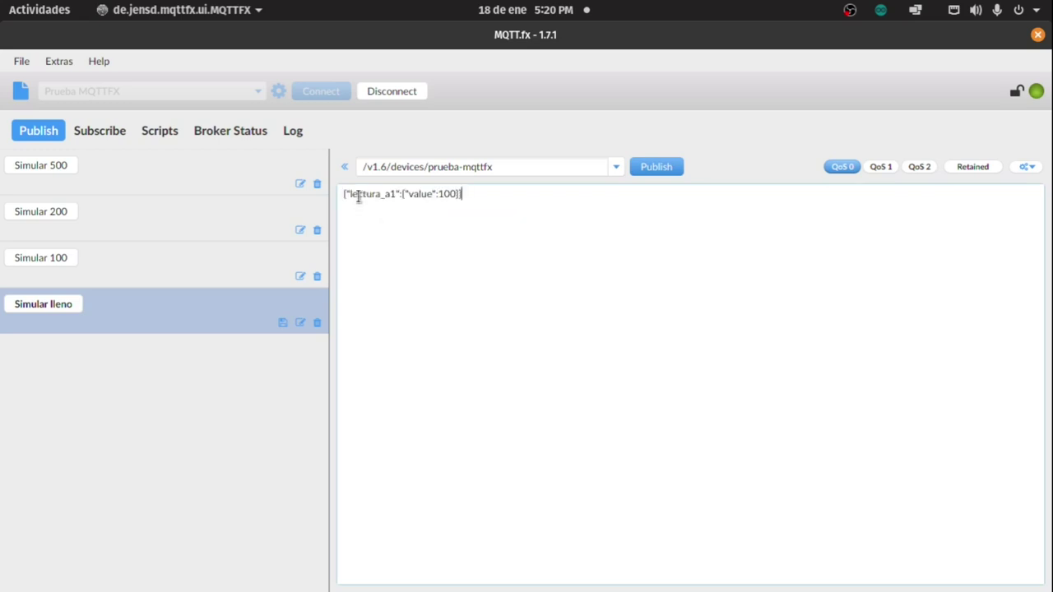
# - Add the lectura_a1 payload to the messages clipboard under the name simular a1 100
pyautogui.rightClick(507, 219)
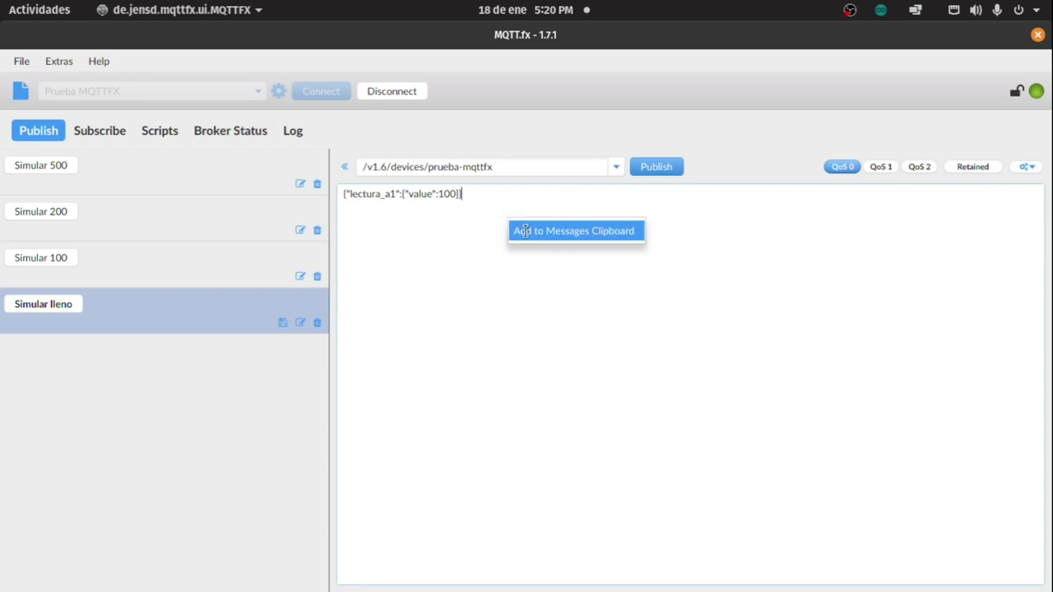
pyautogui.click(524, 231)
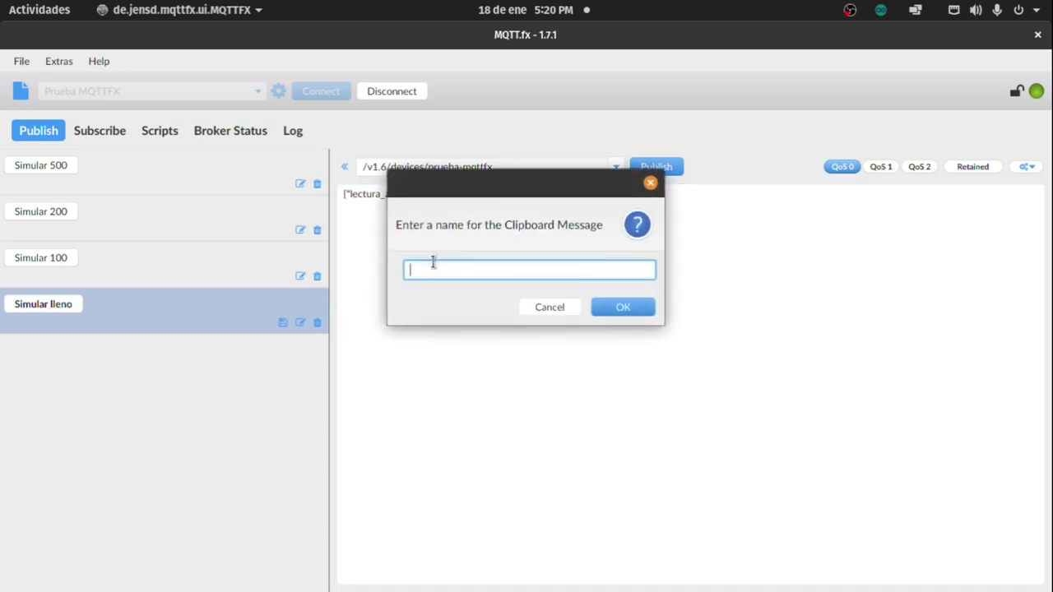
pyautogui.write('simular a1')
pyautogui.moveTo(492, 188); pyautogui.dragTo(522, 275)
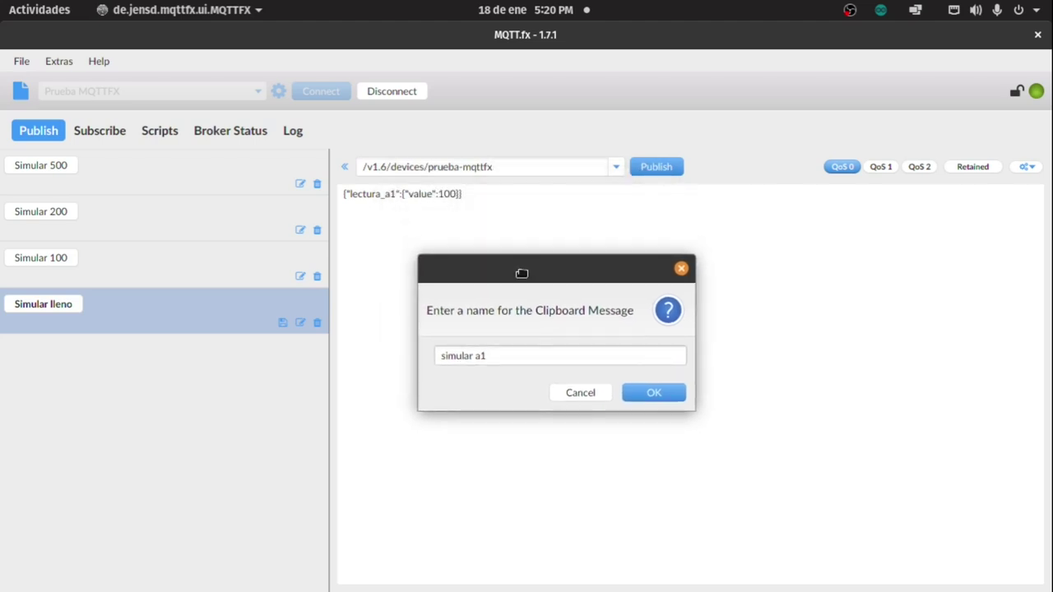
pyautogui.write('100')
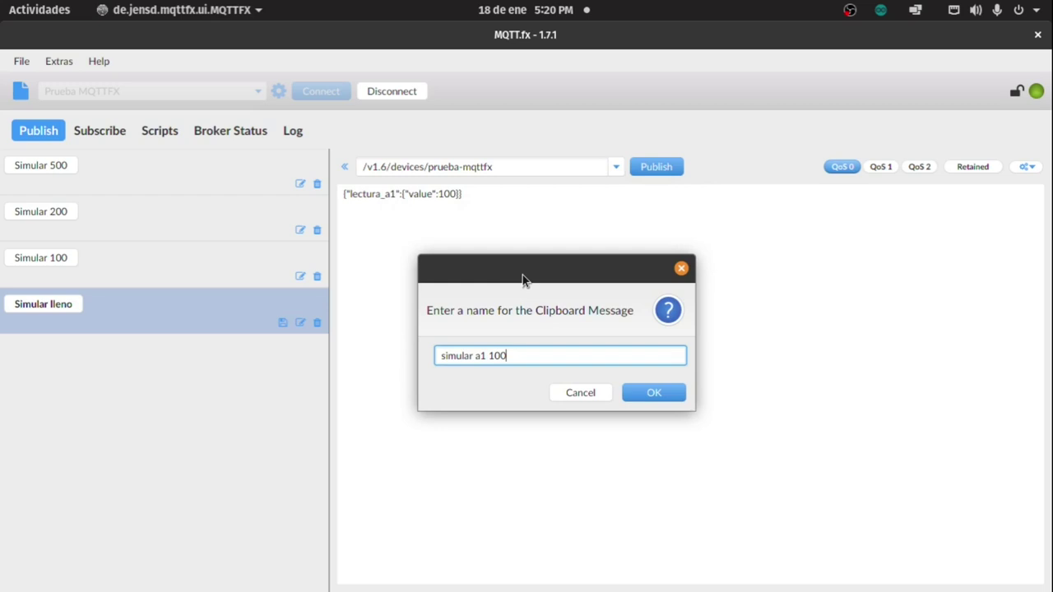
pyautogui.click(659, 393)
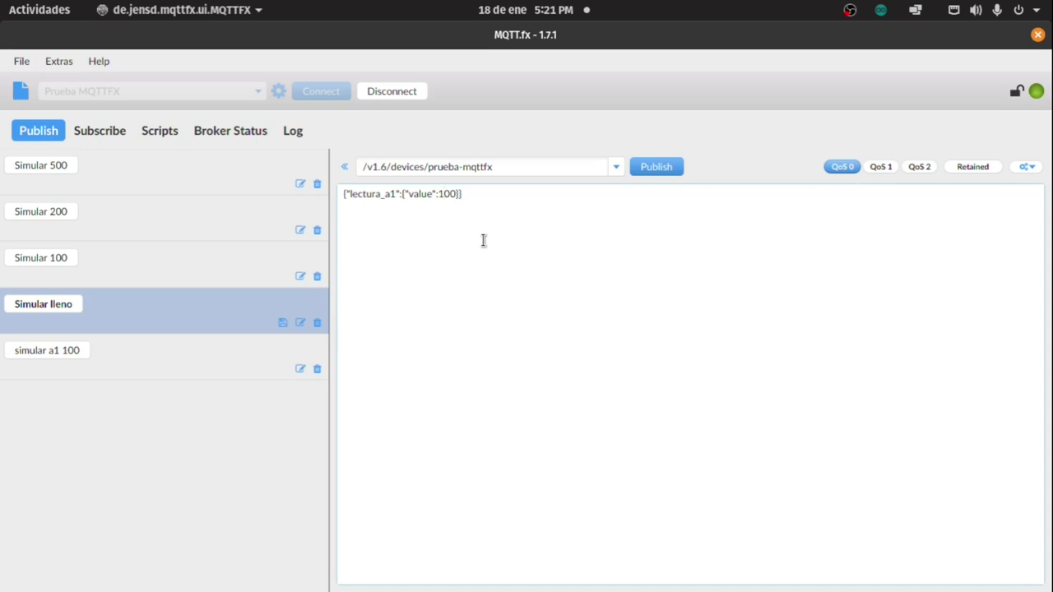
pyautogui.click(509, 195)
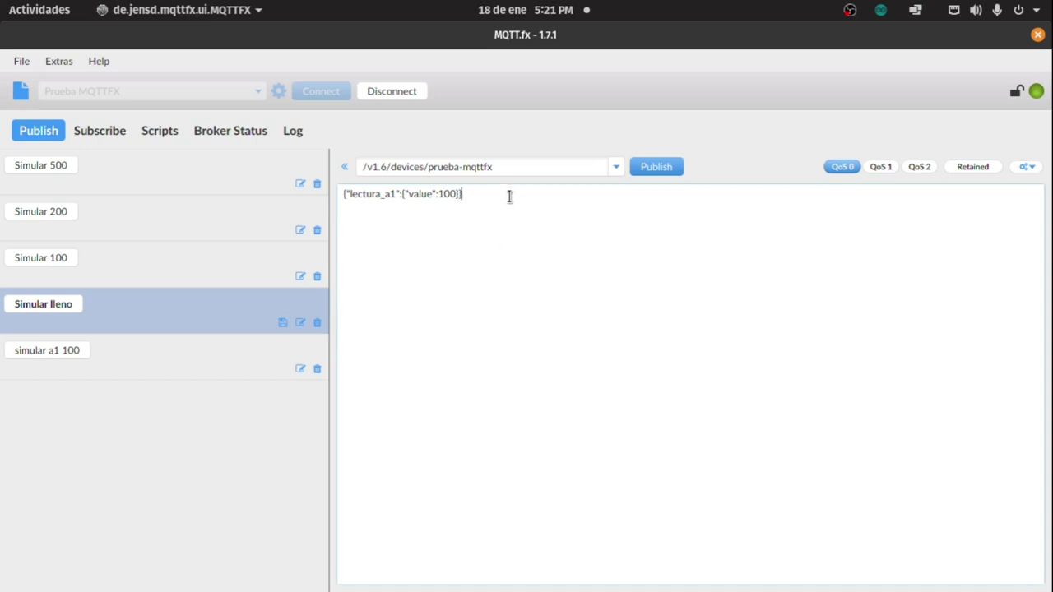